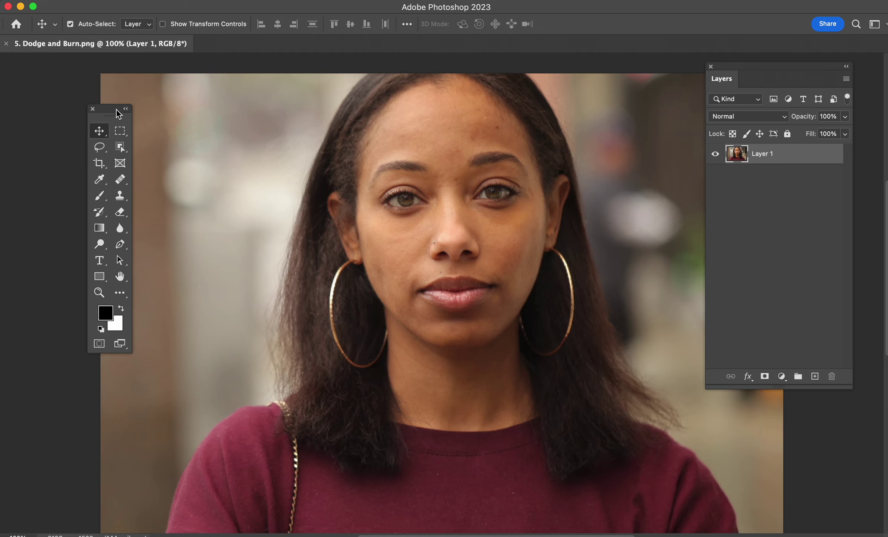
pyautogui.scroll(1, 376, 182)
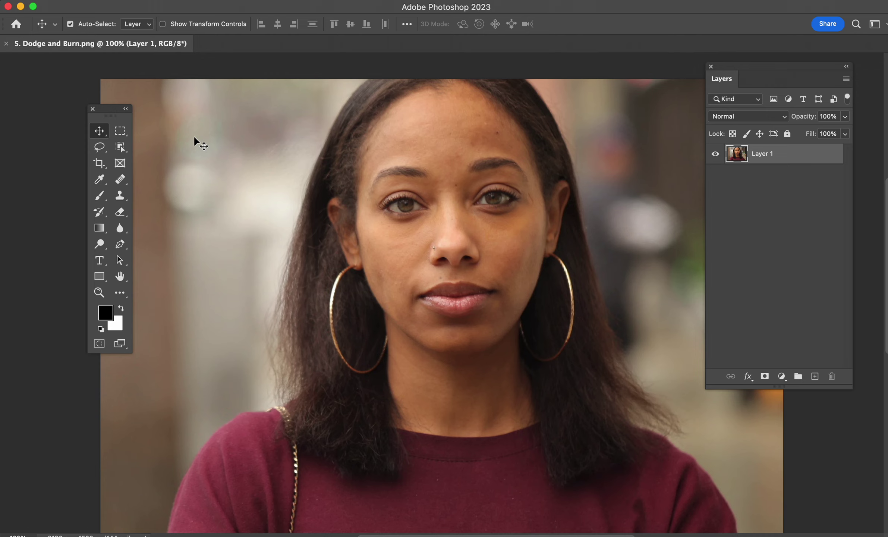
# Nudge the tool palette aside and drag the Photoshop window down to reveal the Dock.
pyautogui.moveTo(111, 110); pyautogui.dragTo(91, 100)
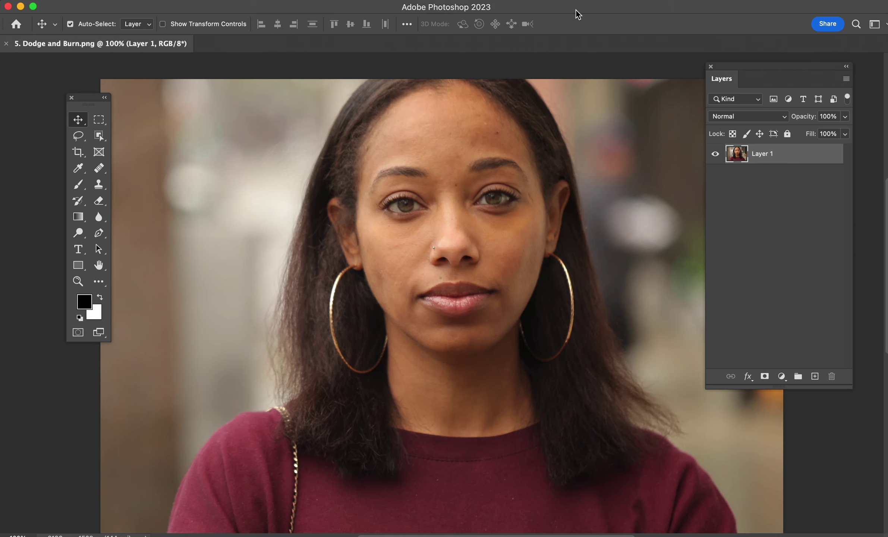
pyautogui.moveTo(579, 14)
pyautogui.mouseDown()
pyautogui.moveTo(588, 328)
pyautogui.moveTo(584, 3)
pyautogui.moveTo(570, 1)
pyautogui.mouseUp()
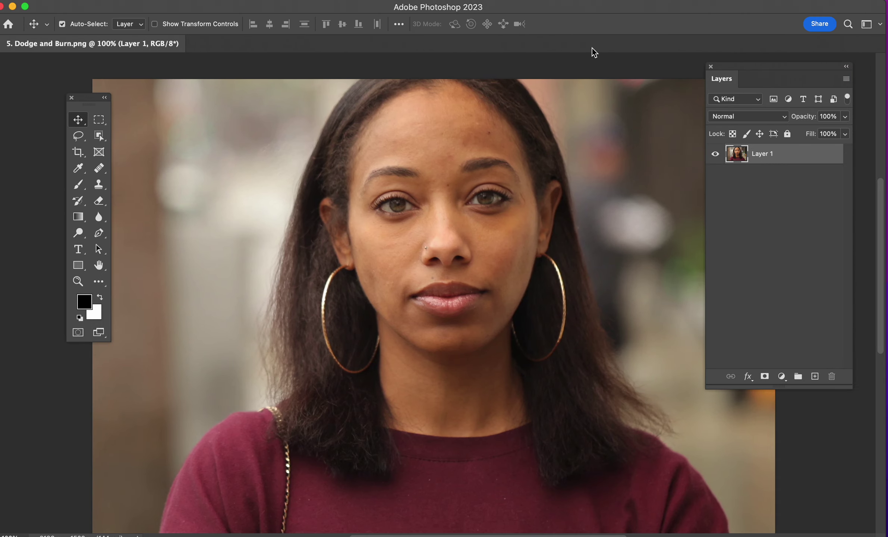
# Drag the Contour and Highlight Diagram from Downloads into Photoshop, then return to the 5. Dodge and Burn.png tab.
pyautogui.click(729, 525)
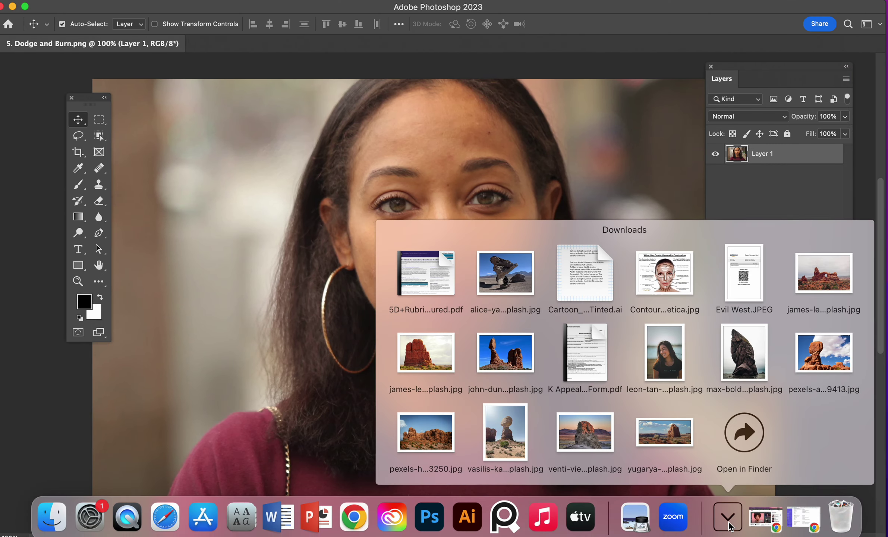
pyautogui.moveTo(663, 275); pyautogui.dragTo(429, 516)
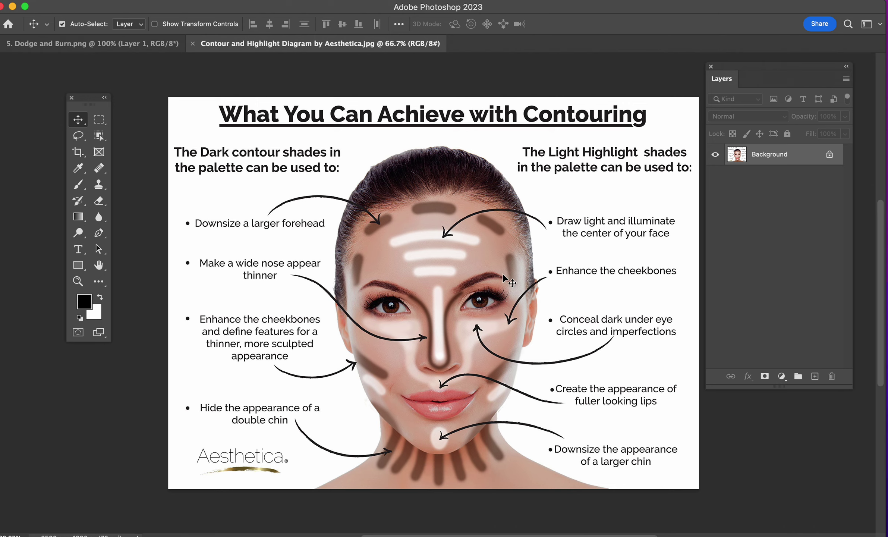
pyautogui.click(109, 46)
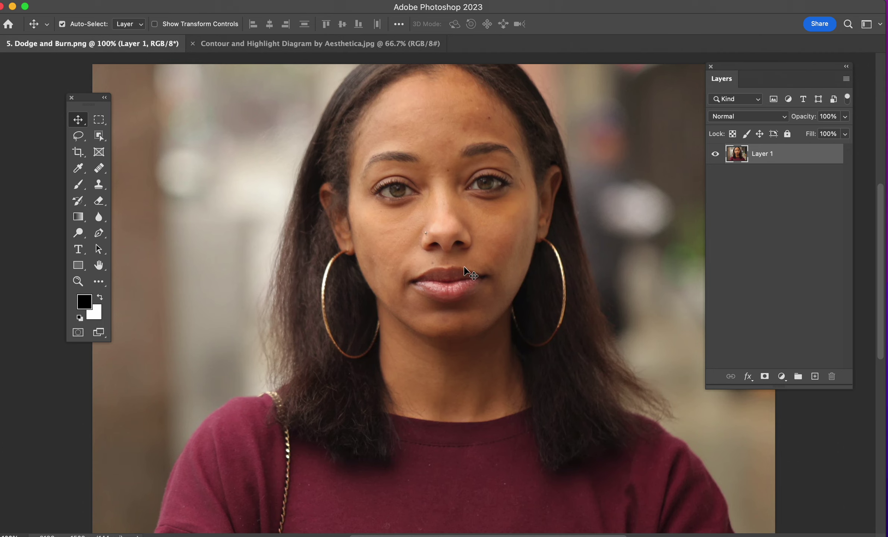
pyautogui.moveTo(470, 274); pyautogui.dragTo(472, 275)
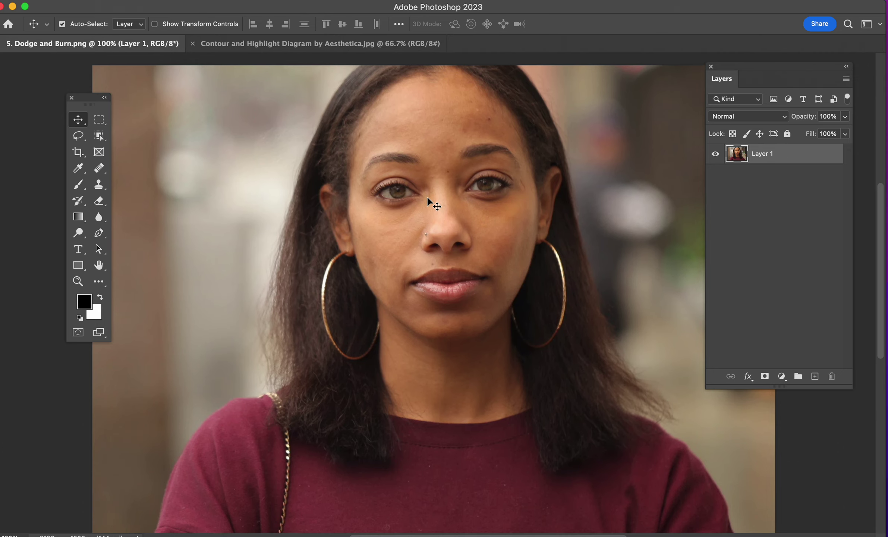
pyautogui.moveTo(438, 249); pyautogui.dragTo(439, 252)
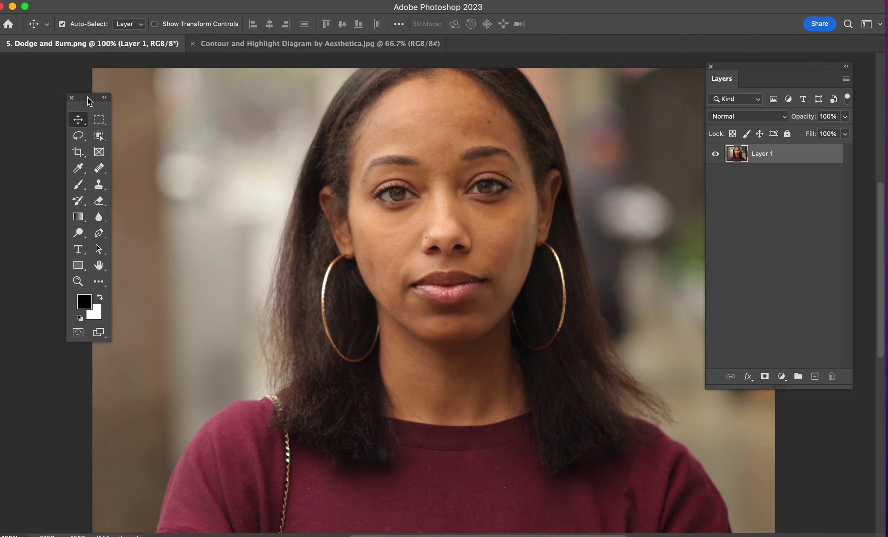
pyautogui.moveTo(89, 100); pyautogui.dragTo(131, 105)
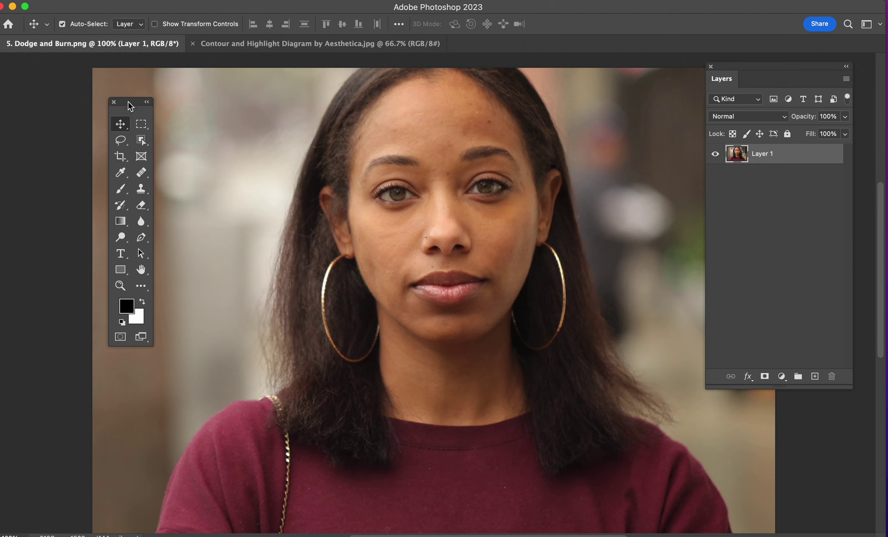
pyautogui.moveTo(129, 107); pyautogui.dragTo(129, 94)
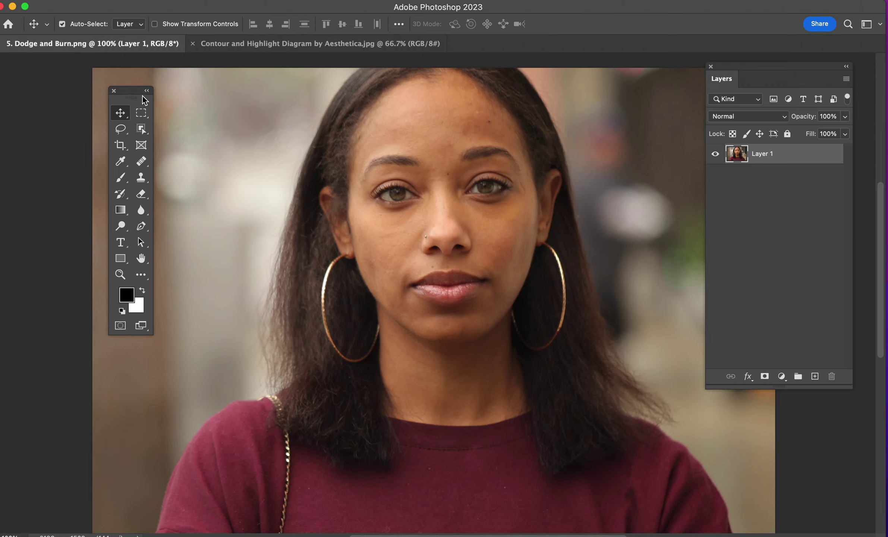
pyautogui.moveTo(133, 91); pyautogui.dragTo(132, 101)
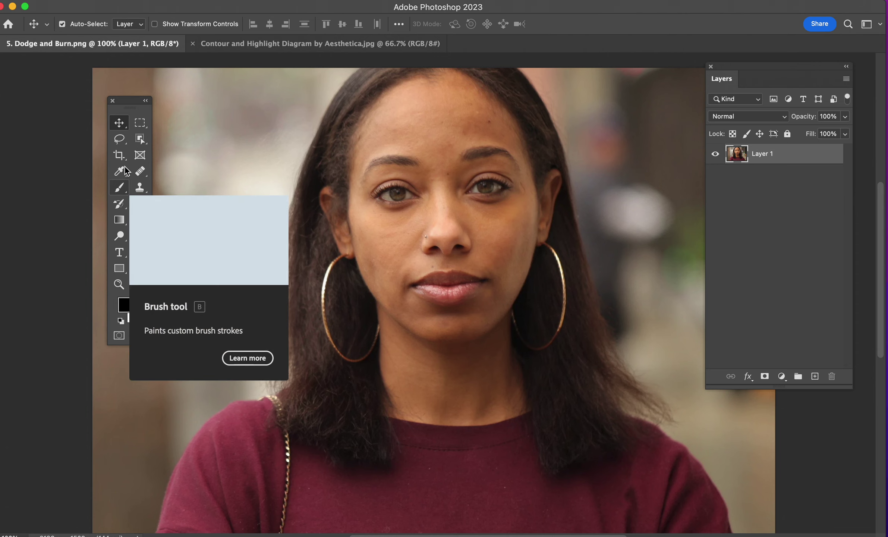
# Lasso the left eye area and copy it onto a new layer.
pyautogui.press('l')
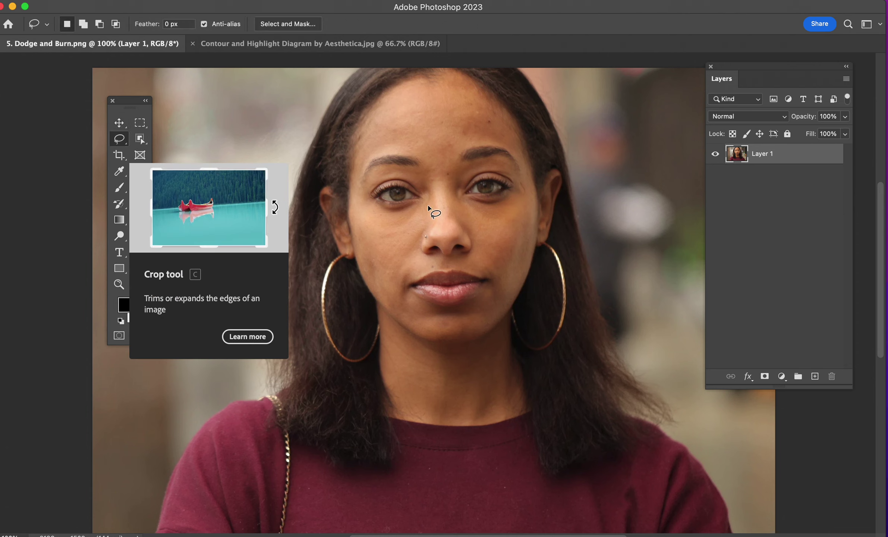
pyautogui.moveTo(426, 210)
pyautogui.mouseDown()
pyautogui.moveTo(422, 151)
pyautogui.moveTo(371, 145)
pyautogui.moveTo(361, 159)
pyautogui.moveTo(354, 198)
pyautogui.moveTo(365, 218)
pyautogui.moveTo(426, 209)
pyautogui.mouseUp()
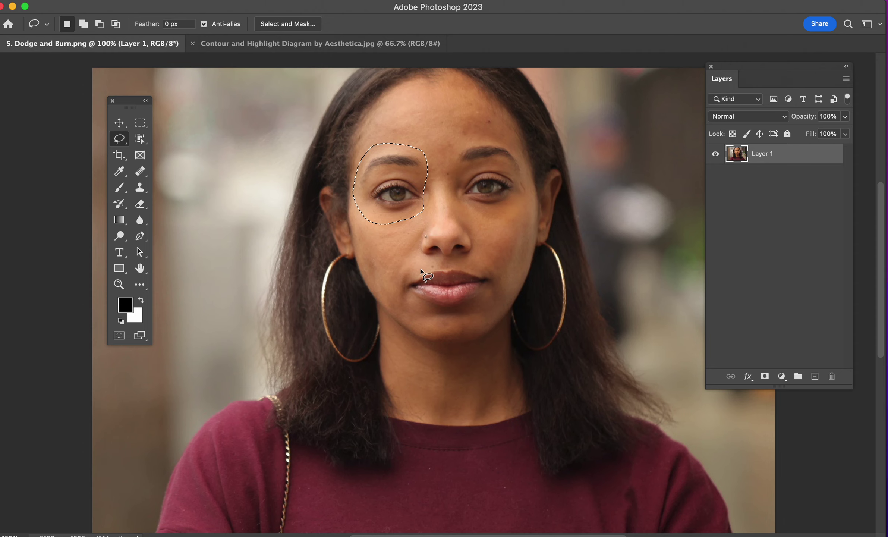
pyautogui.hotkey('ctrl', 'j')
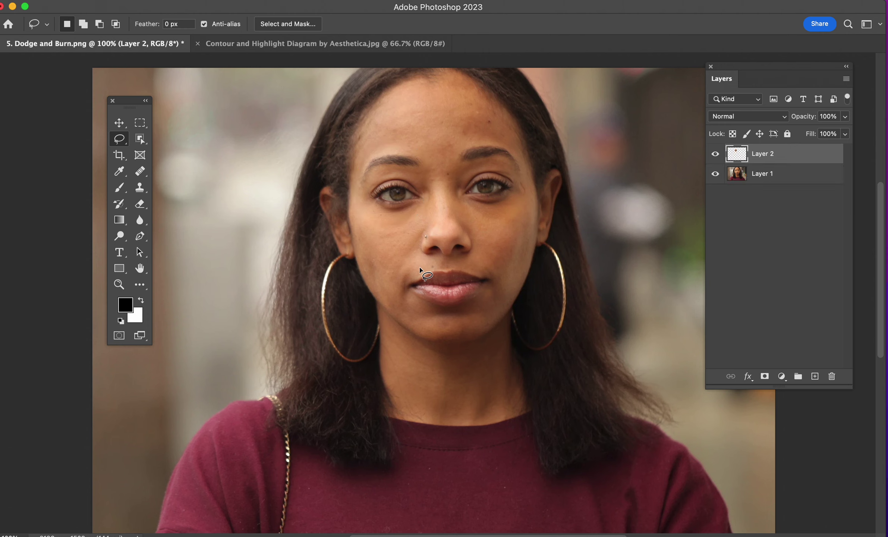
# Flip the copied eye patch horizontally and position it over the right eye.
pyautogui.hotkey('ctrl', 't')
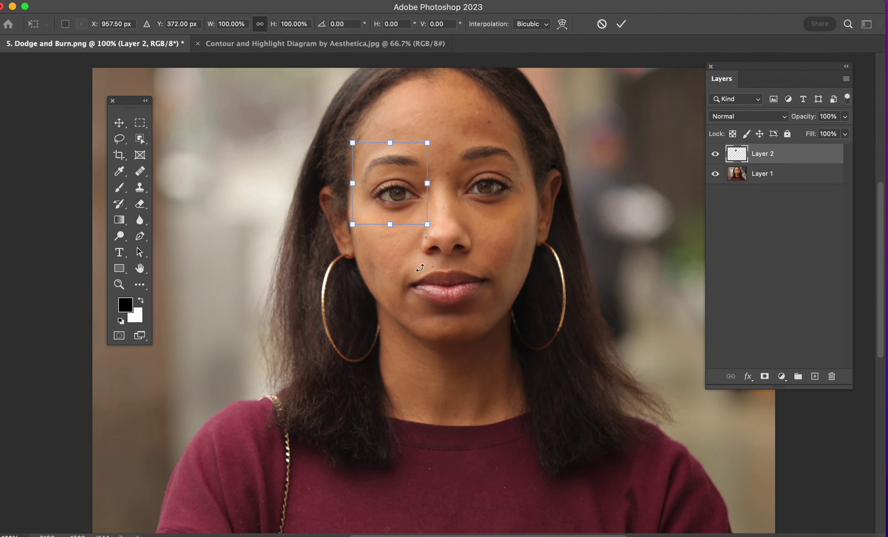
pyautogui.rightClick(402, 182)
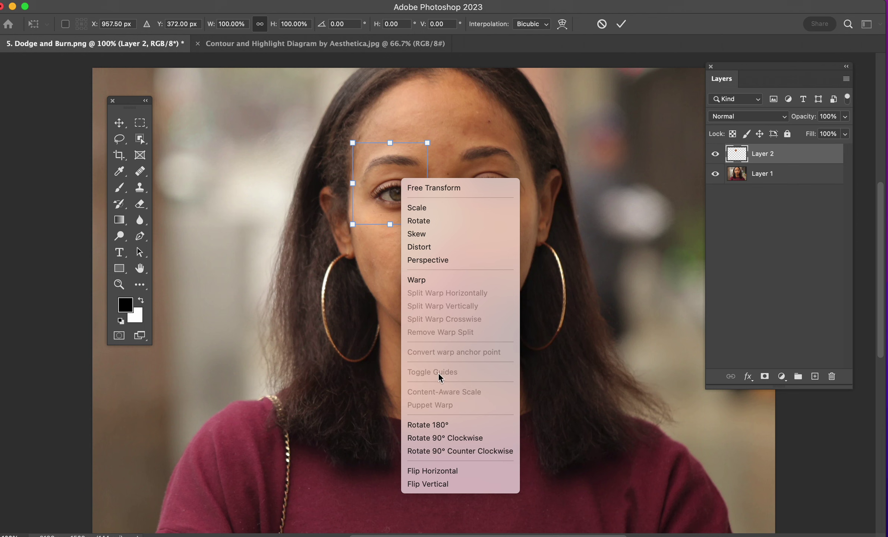
pyautogui.click(432, 471)
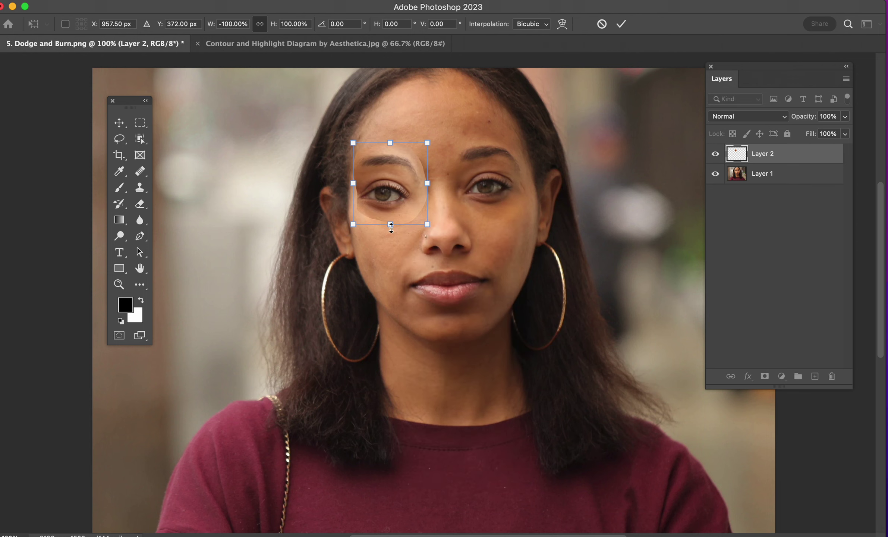
pyautogui.moveTo(412, 208); pyautogui.dragTo(498, 203)
pyautogui.press('l')
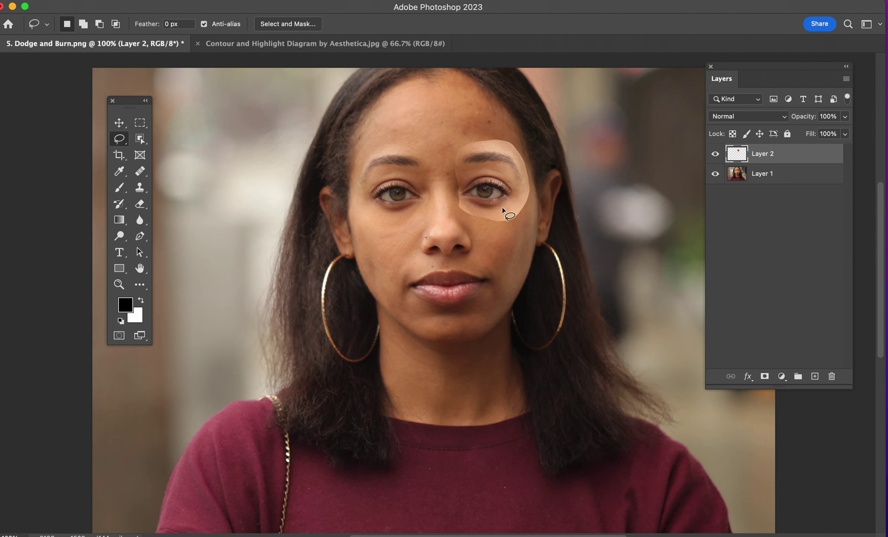
# Load the Layer 2 eye patch outline as a selection.
pyautogui.press('v')
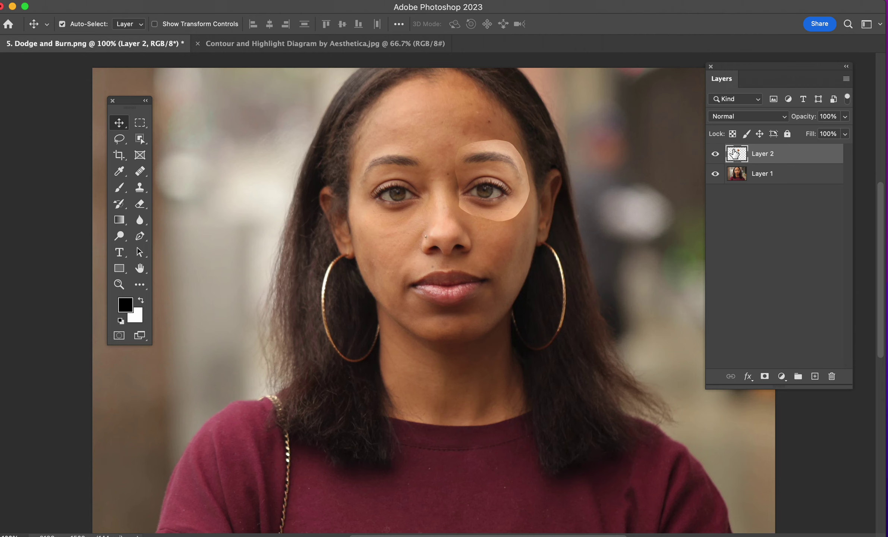
pyautogui.keyDown('super'); pyautogui.click(736, 153); pyautogui.keyUp('super')
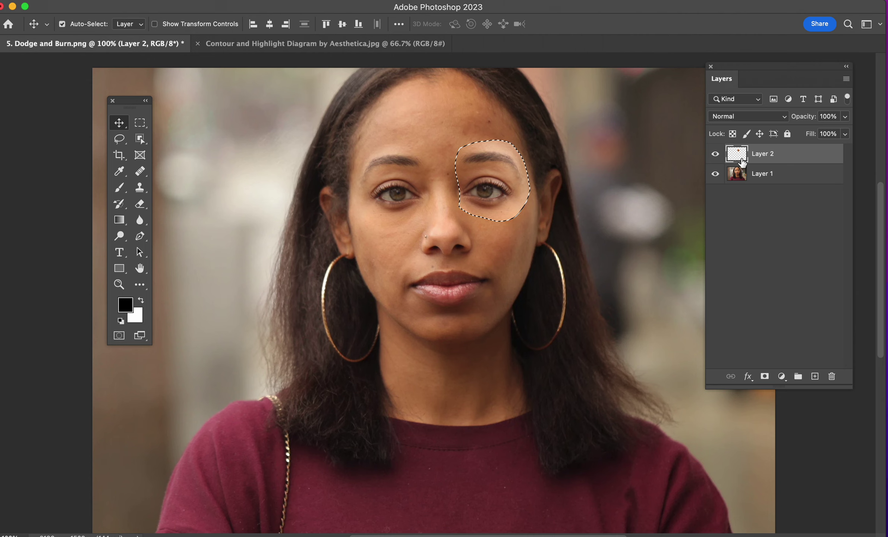
pyautogui.press('Delete')
# Contract the eye-patch selection by 10 pixels.
pyautogui.click(262, 1)
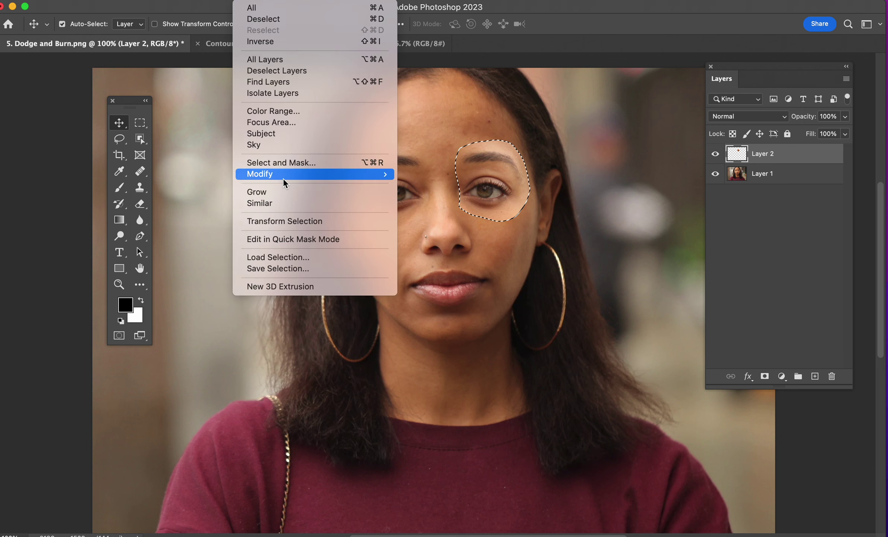
pyautogui.moveTo(284, 182)
pyautogui.click(429, 205)
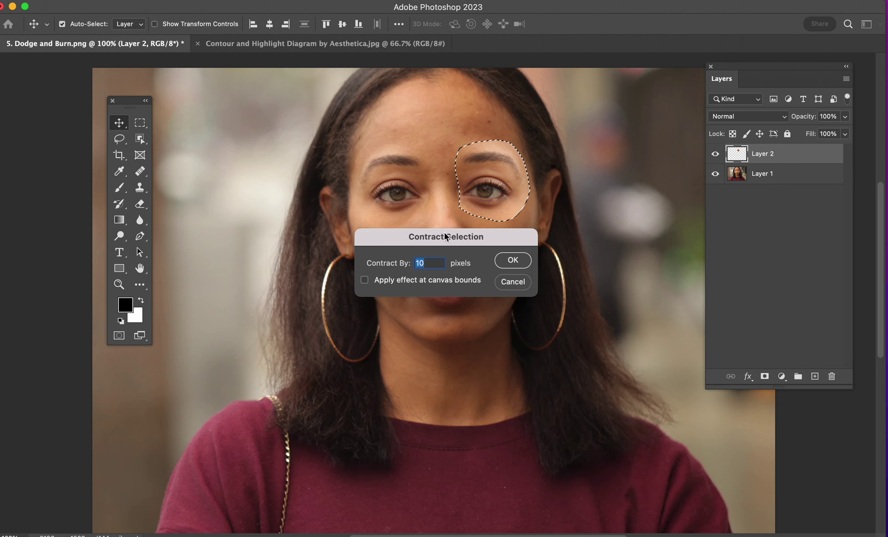
pyautogui.click(514, 262)
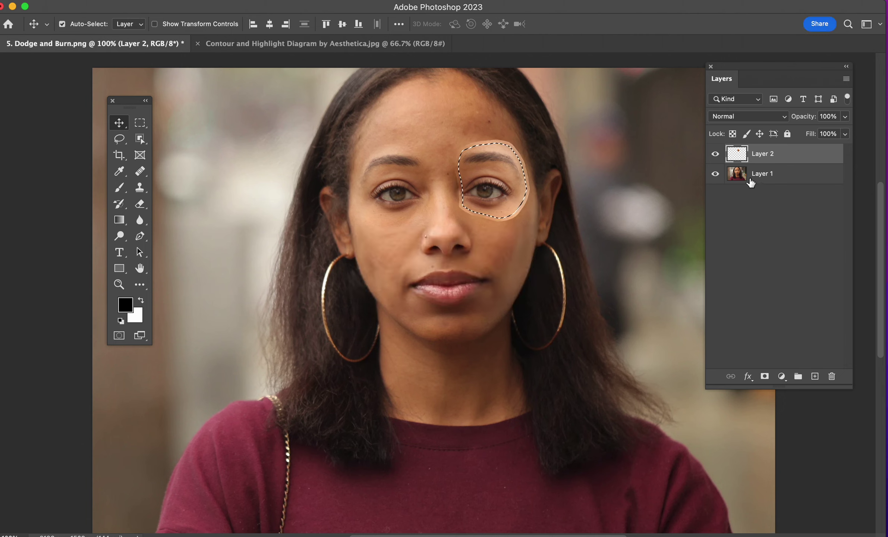
# Deselect, then select Layer 1 and Layer 2 together.
pyautogui.click(749, 181)
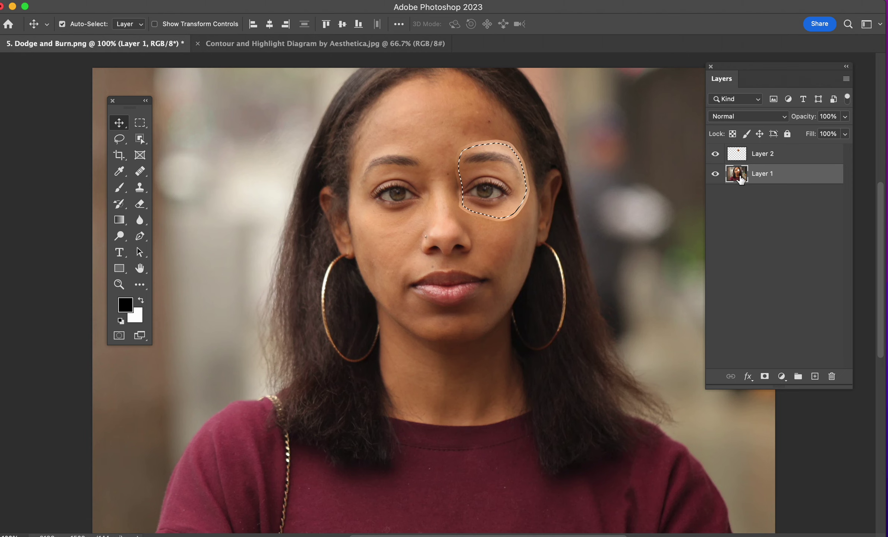
pyautogui.press('super')
pyautogui.keyDown('super'); pyautogui.click(739, 176); pyautogui.keyUp('super')
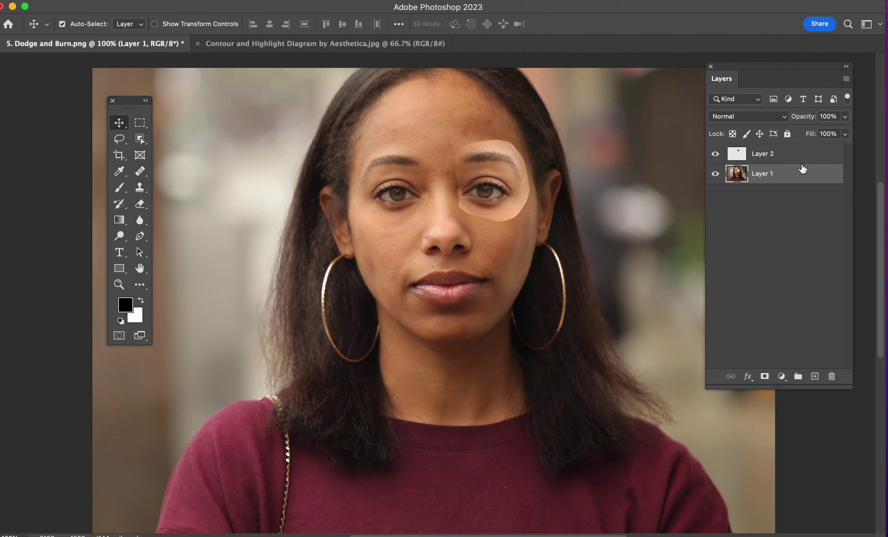
pyautogui.keyDown('shift'); pyautogui.click(804, 157); pyautogui.keyUp('shift')
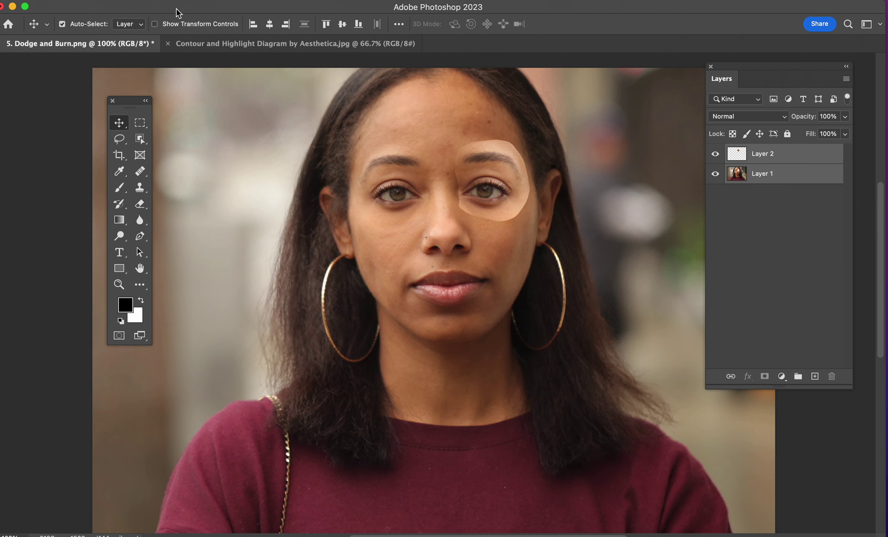
pyautogui.click(160, 1)
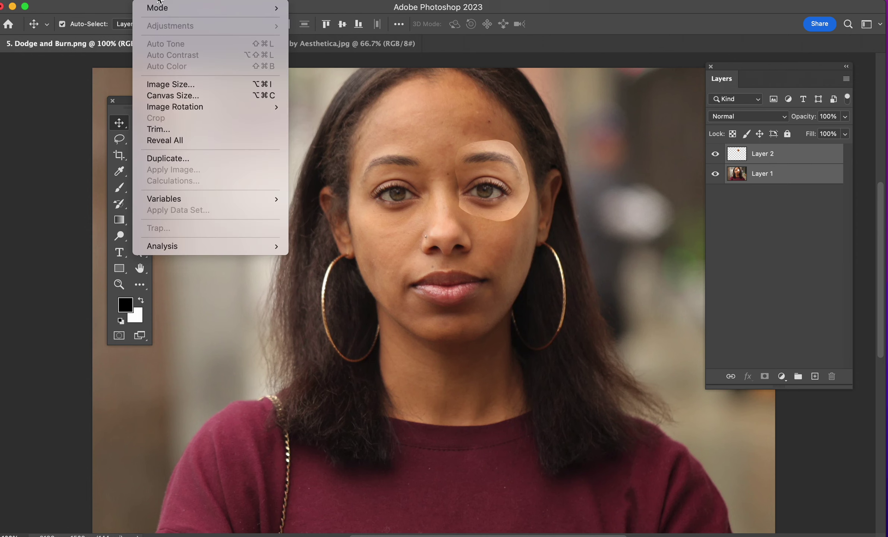
pyautogui.moveTo(123, 0)
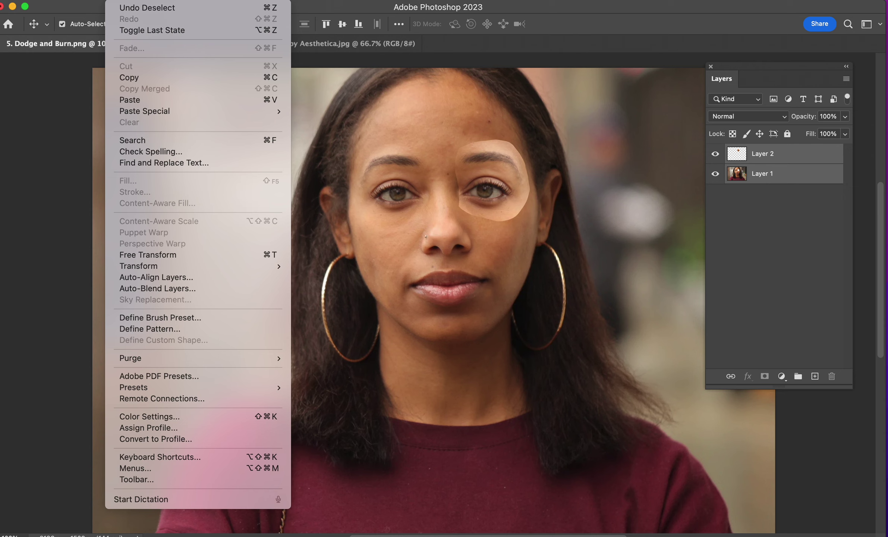
pyautogui.click(157, 287)
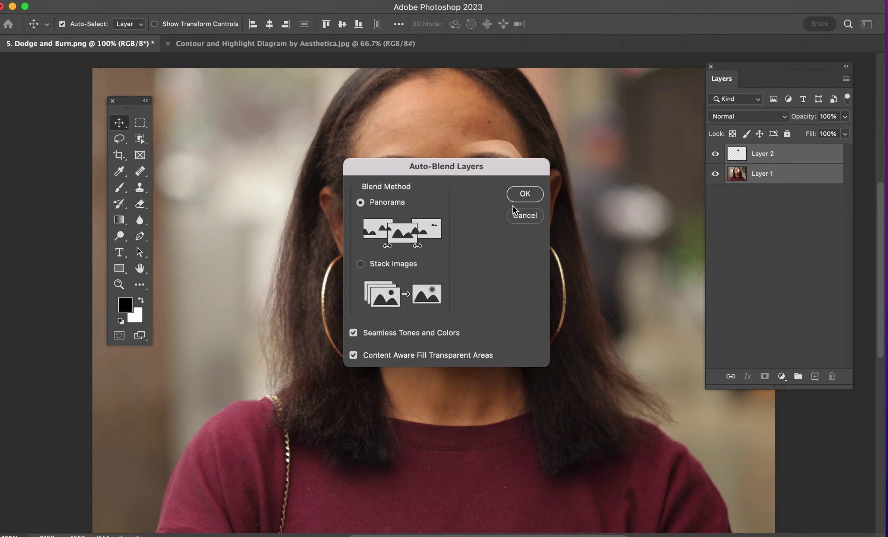
pyautogui.click(522, 194)
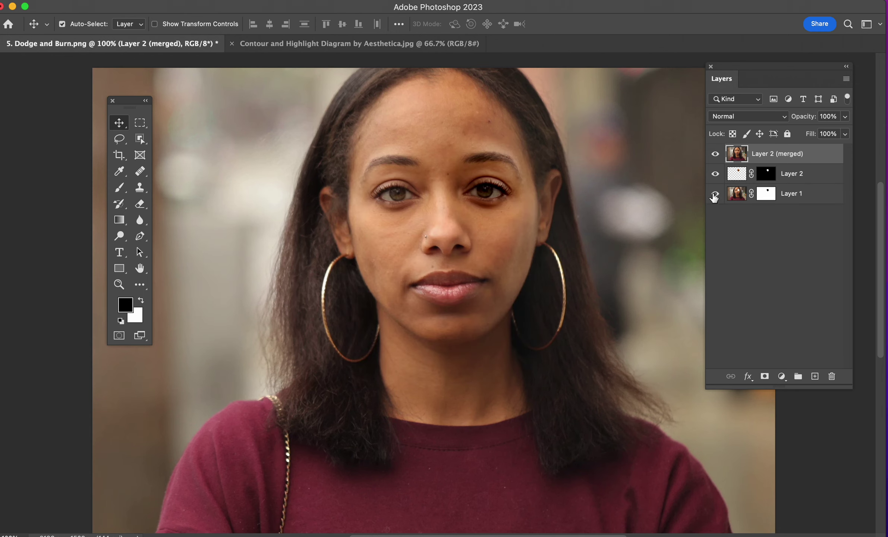
pyautogui.keyDown('alt'); pyautogui.click(715, 193); pyautogui.keyUp('alt')
pyautogui.keyDown('alt'); pyautogui.click(715, 194); pyautogui.keyUp('alt')
# Place the 5. Dodge and Burn file from the desktop onto the canvas as a new layer.
pyautogui.moveTo(536, 7); pyautogui.dragTo(532, 234)
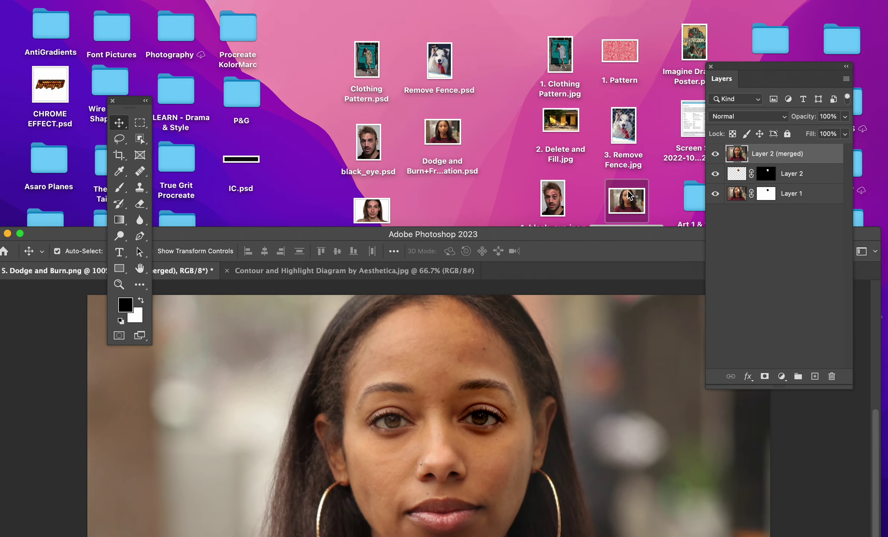
pyautogui.moveTo(629, 195); pyautogui.dragTo(486, 420)
pyautogui.moveTo(515, 238); pyautogui.dragTo(497, 11)
pyautogui.press('Return')
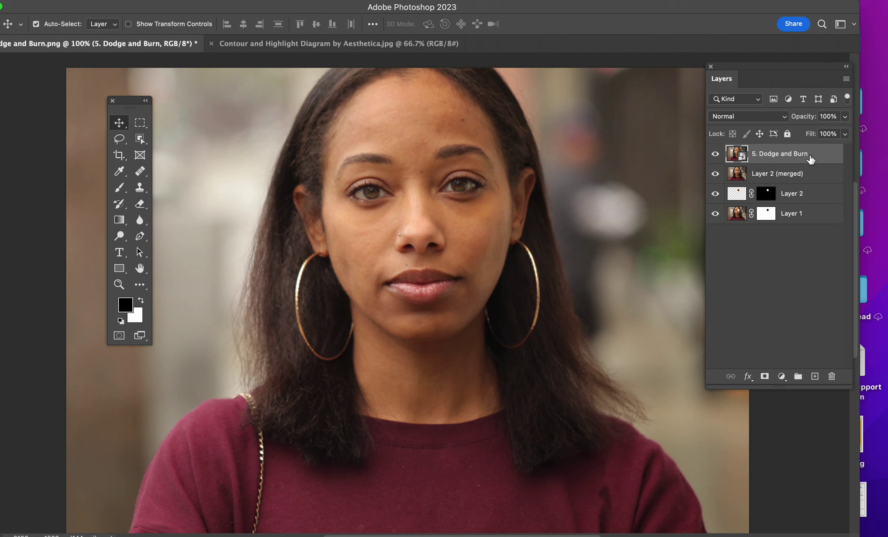
# Move the 5. Dodge and Burn layer to the bottom and make Layer 2 (merged) active.
pyautogui.moveTo(809, 158)
pyautogui.mouseDown()
pyautogui.moveTo(813, 226)
pyautogui.moveTo(765, 229)
pyautogui.mouseUp()
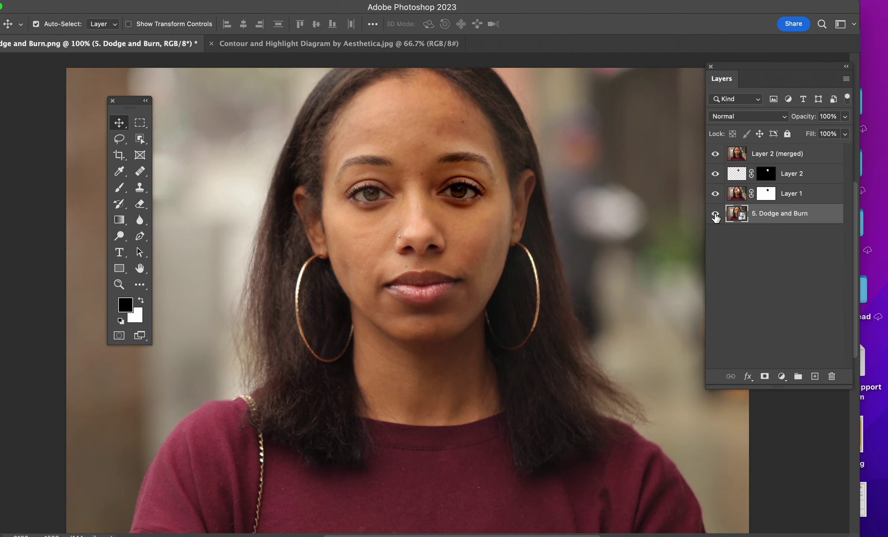
pyautogui.keyDown('alt'); pyautogui.click(715, 214); pyautogui.keyUp('alt')
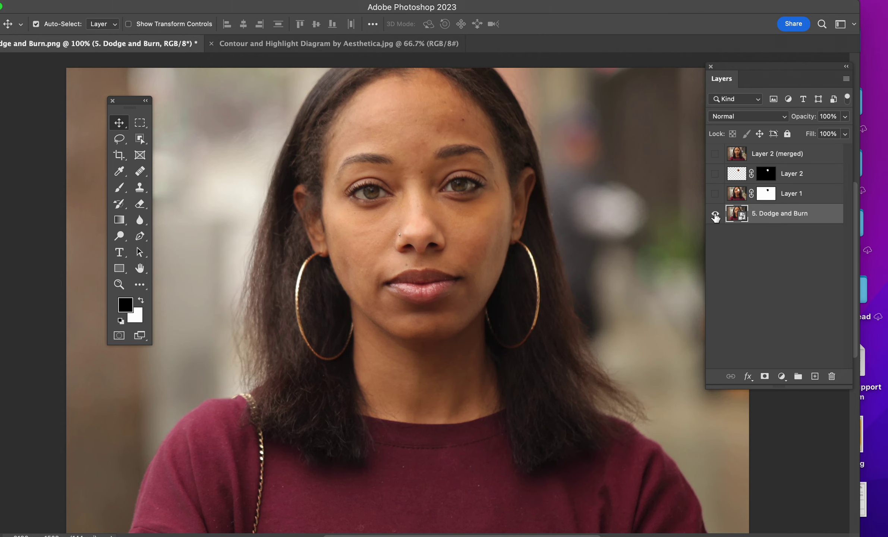
pyautogui.keyDown('alt'); pyautogui.click(715, 213); pyautogui.keyUp('alt')
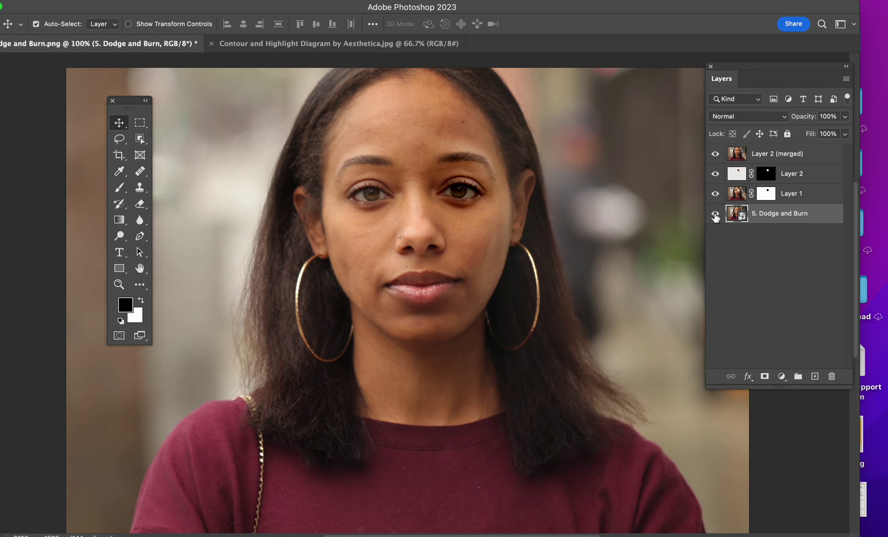
pyautogui.click(735, 155)
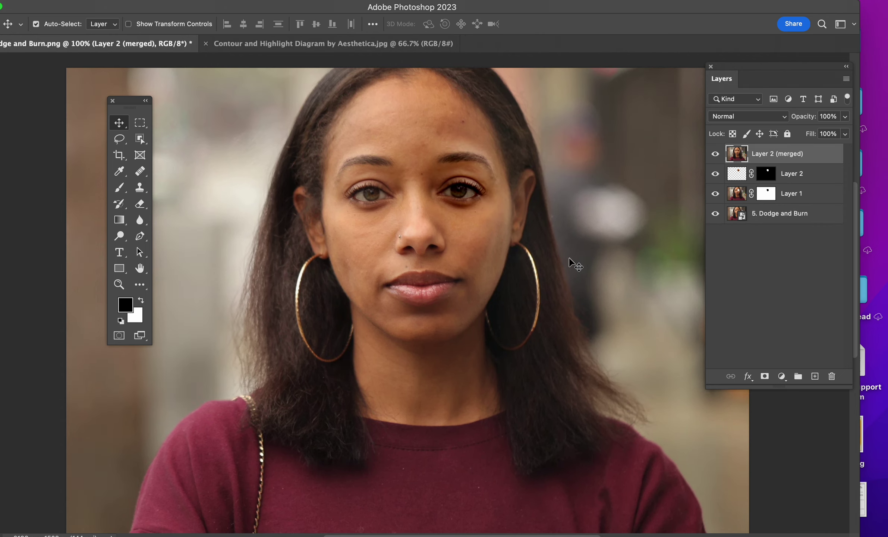
pyautogui.scroll(2, 572, 287)
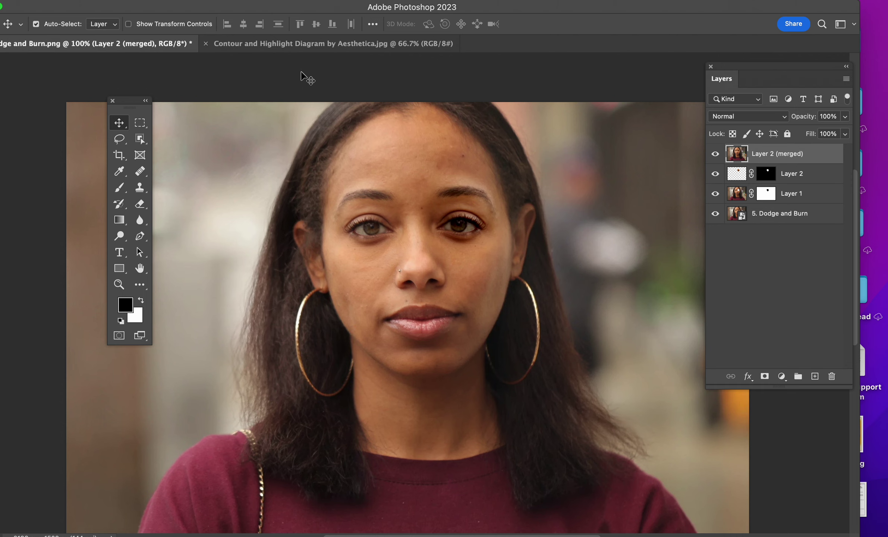
# Add a Curves 1 layer with the midpoint pulled down, and invert its mask to black.
pyautogui.click(781, 376)
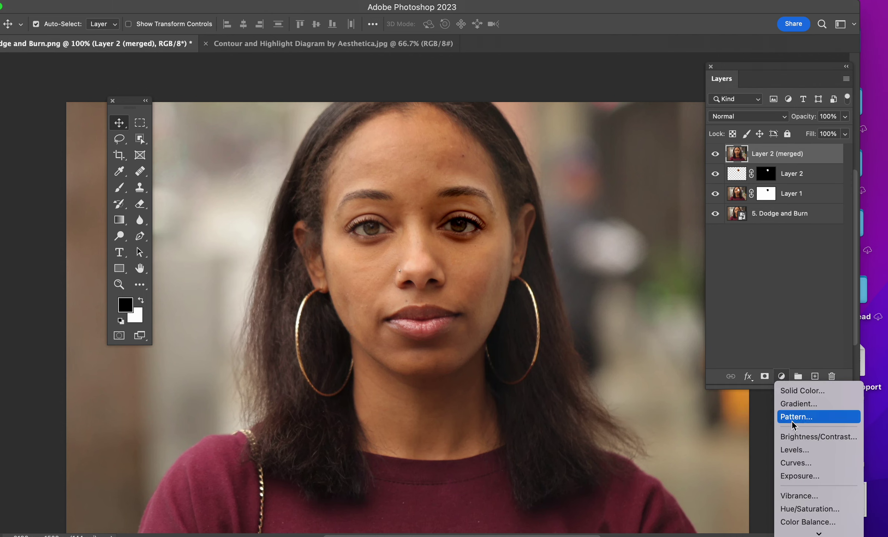
pyautogui.scroll(-1, 794, 432)
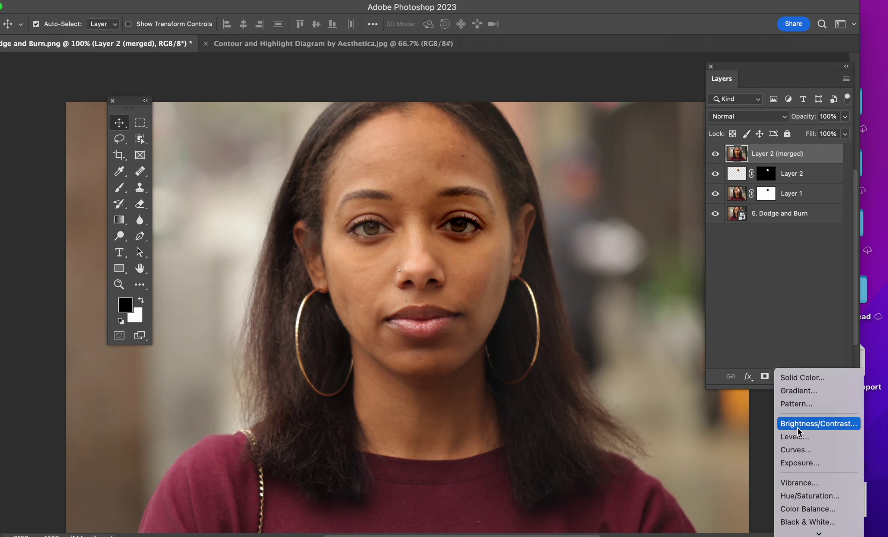
pyautogui.click(822, 456)
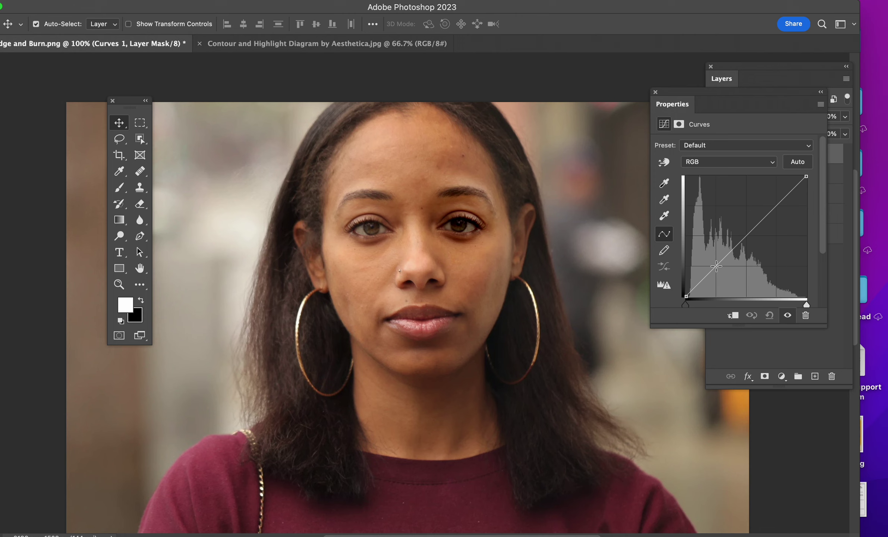
pyautogui.click(716, 266)
pyautogui.moveTo(715, 266); pyautogui.dragTo(720, 280)
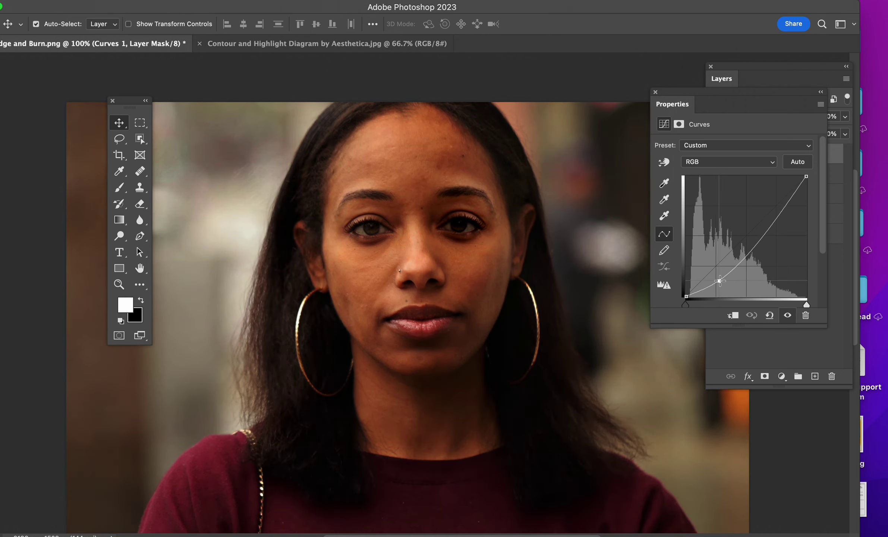
pyautogui.click(654, 93)
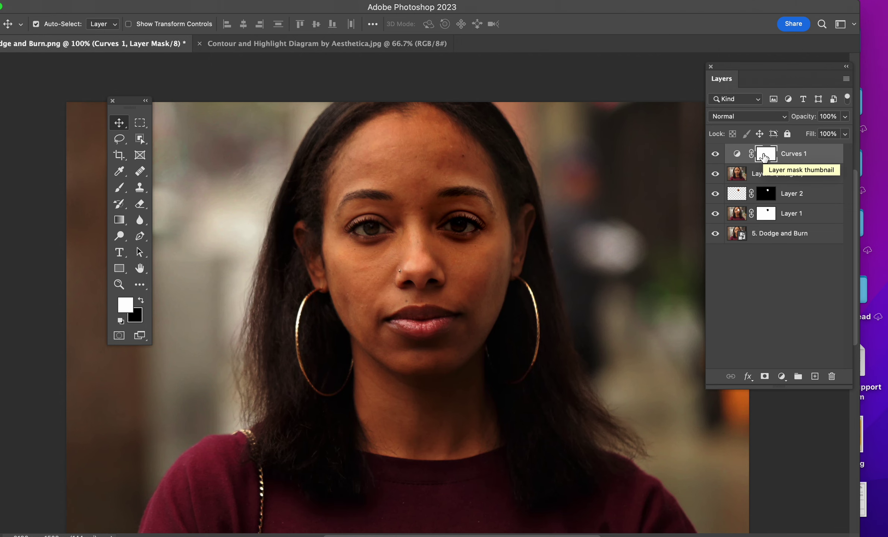
pyautogui.press('super+i')
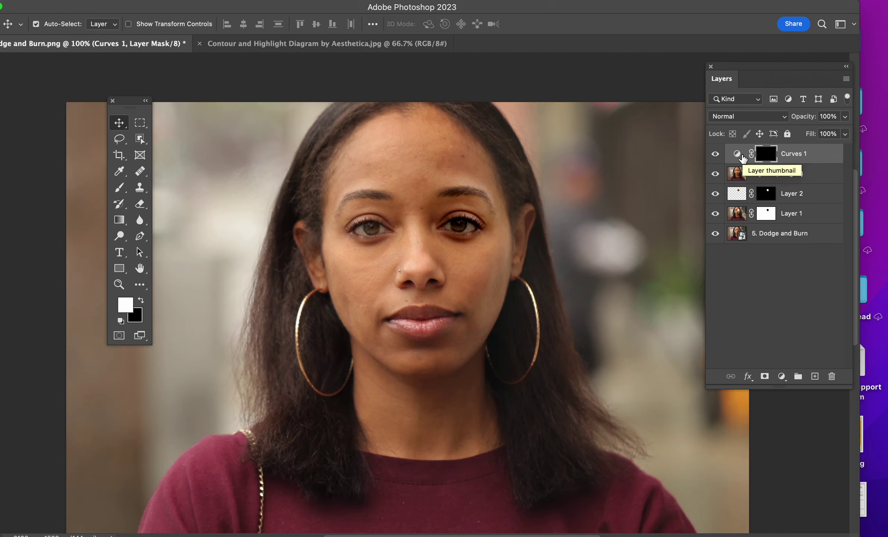
pyautogui.click(742, 158)
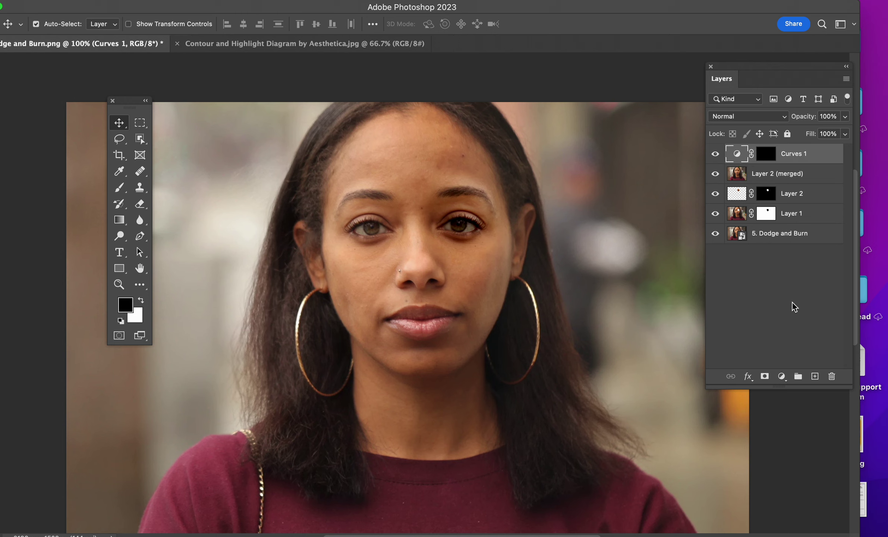
# Add a Curves 2 layer with the curve bent upward, invert its mask to black, and view the diagram.
pyautogui.click(781, 375)
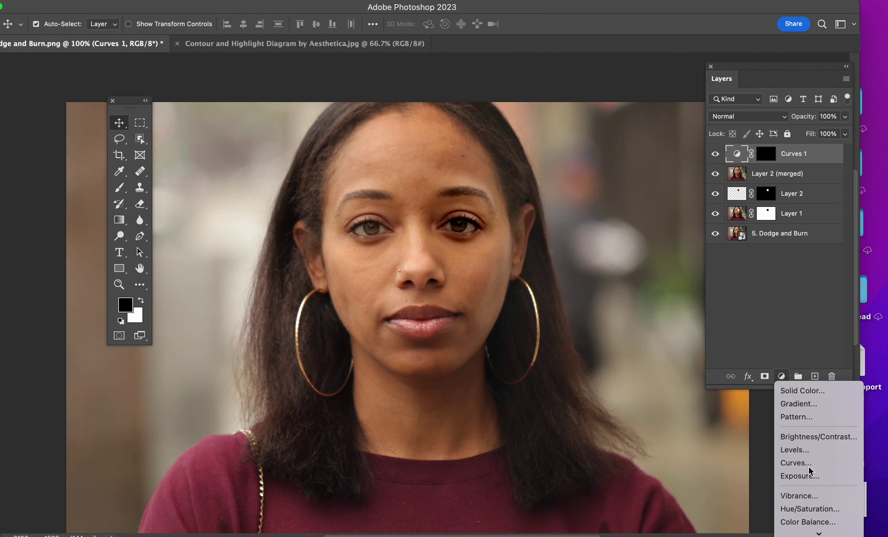
pyautogui.click(795, 463)
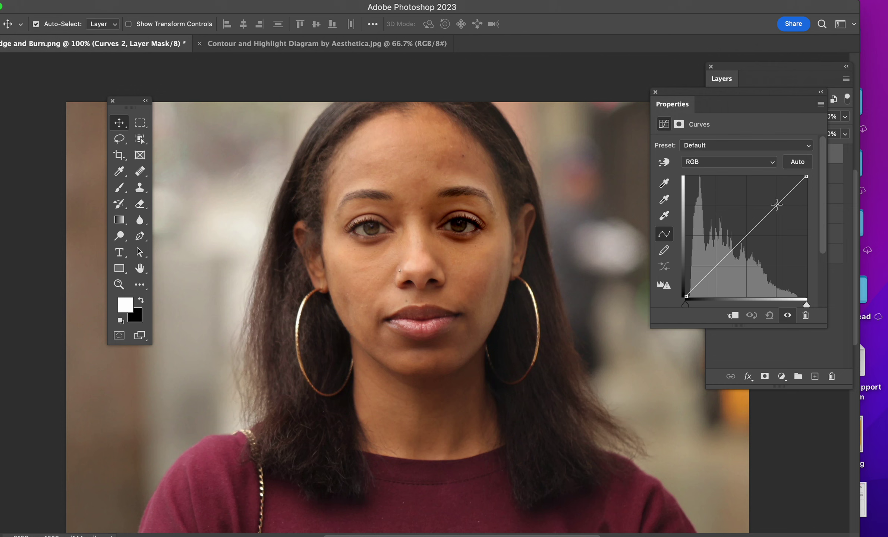
pyautogui.moveTo(776, 207); pyautogui.dragTo(774, 181)
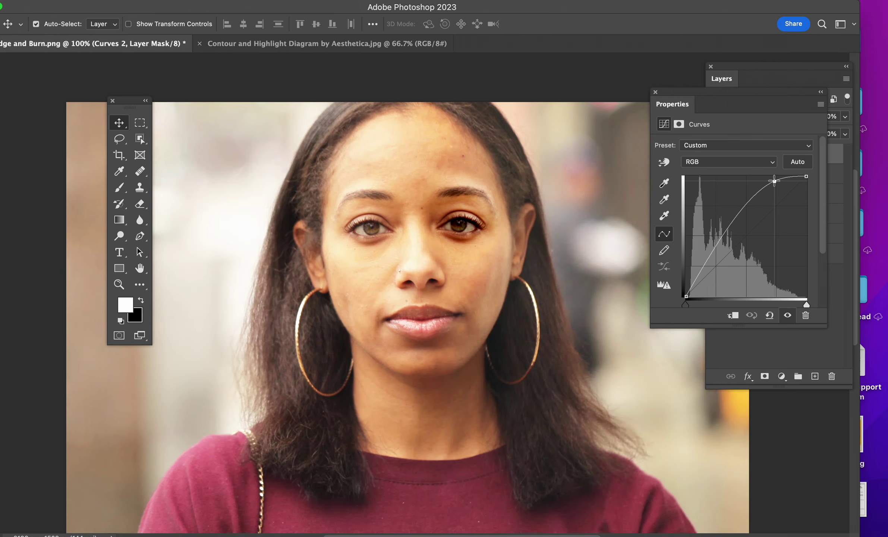
pyautogui.click(655, 92)
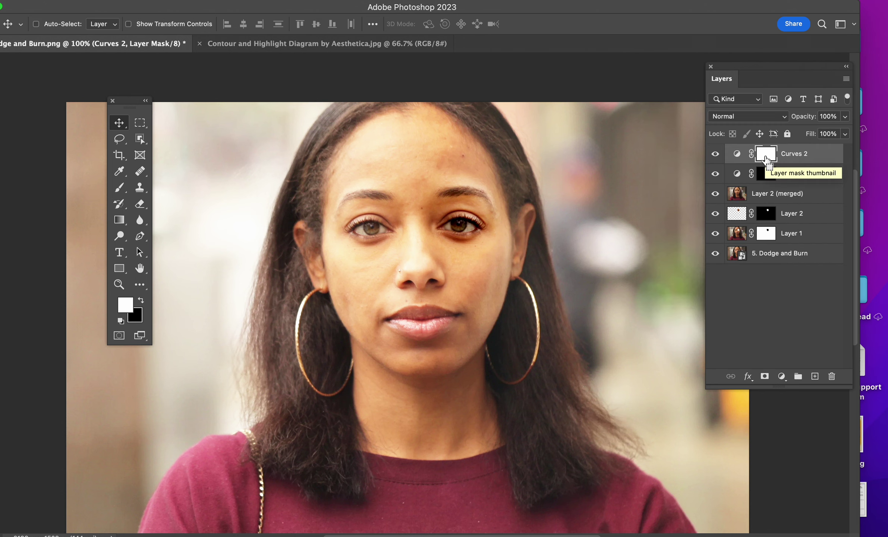
pyautogui.press('super+i')
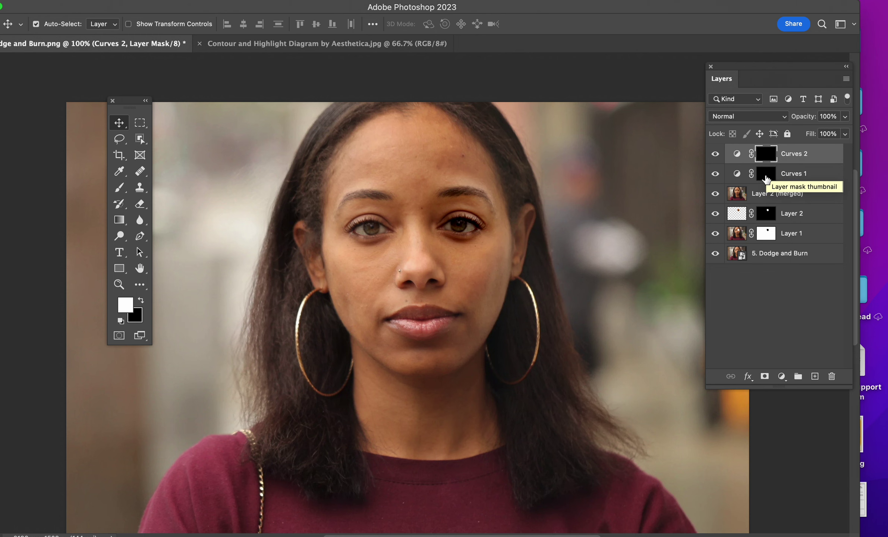
pyautogui.click(765, 174)
pyautogui.click(327, 44)
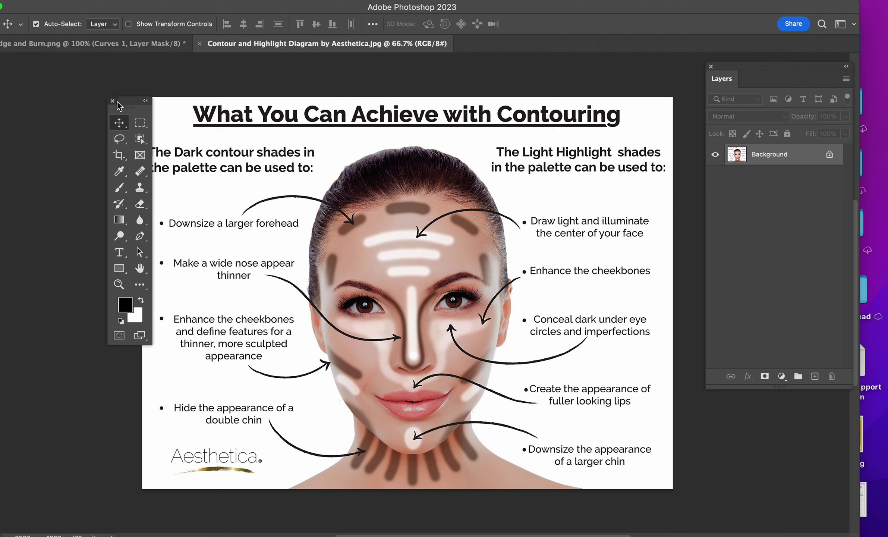
# Move the Tools panel aside so it doesn't cover the contouring diagram.
pyautogui.moveTo(128, 100); pyautogui.dragTo(98, 82)
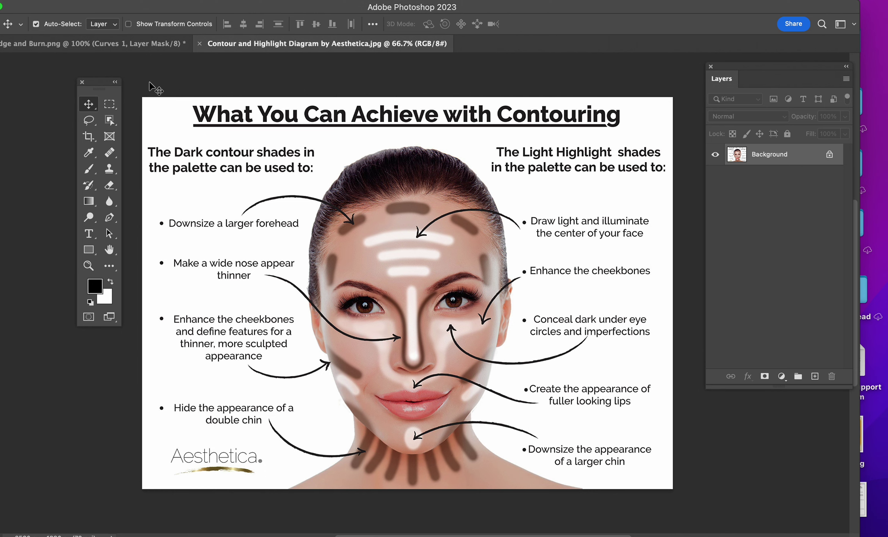
# Back on the portrait, rename Curves 1 to Shadows and Curves 2 to Highlights, targeting the Shadows mask.
pyautogui.click(103, 50)
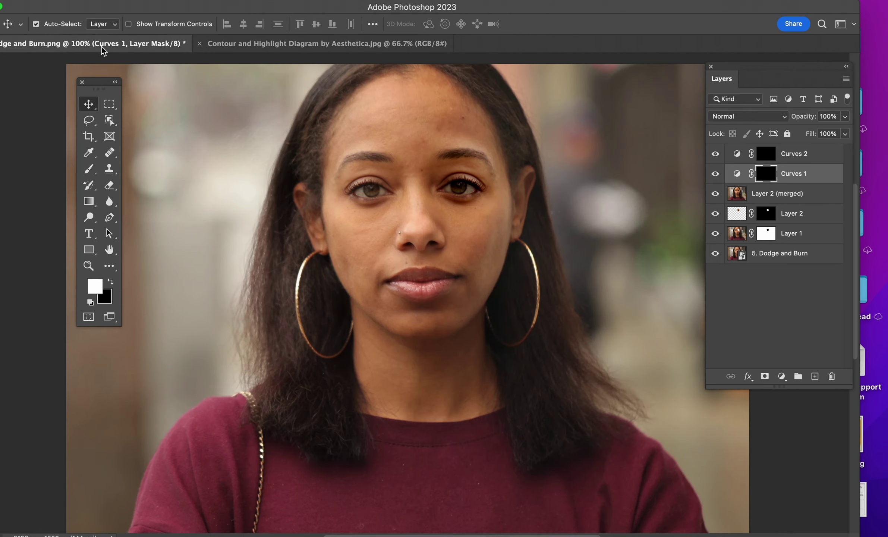
pyautogui.doubleClick(793, 175)
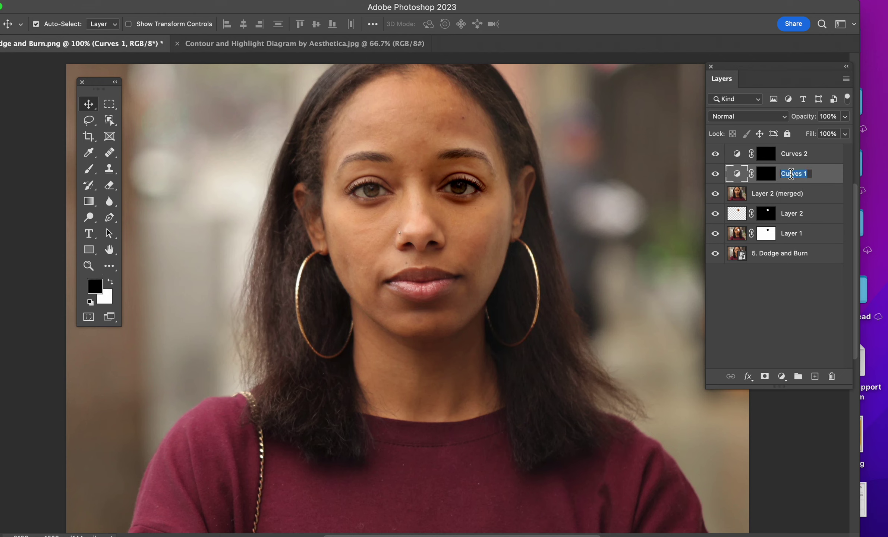
pyautogui.write('Shadows')
pyautogui.doubleClick(792, 154)
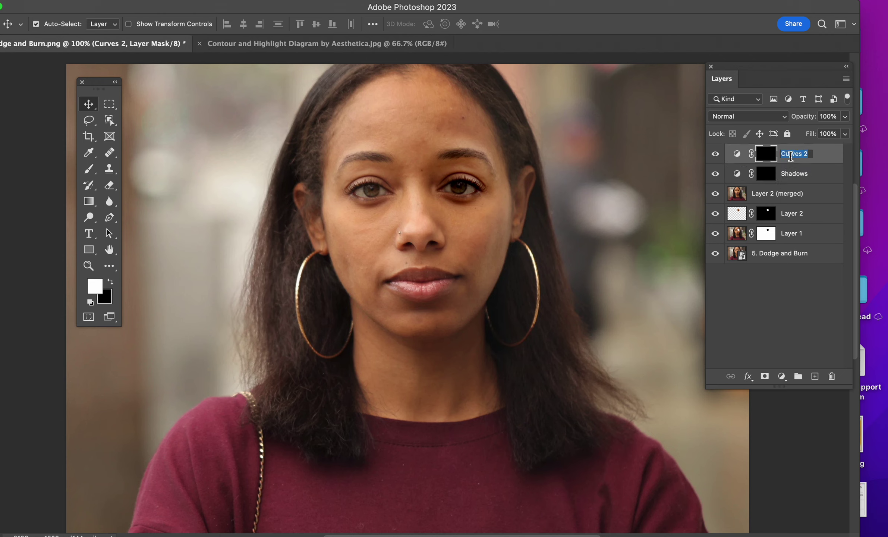
pyautogui.write('Highlights')
pyautogui.click(788, 171)
# Set up a larger brush with 100% hardness and 100% flow.
pyautogui.press('b')
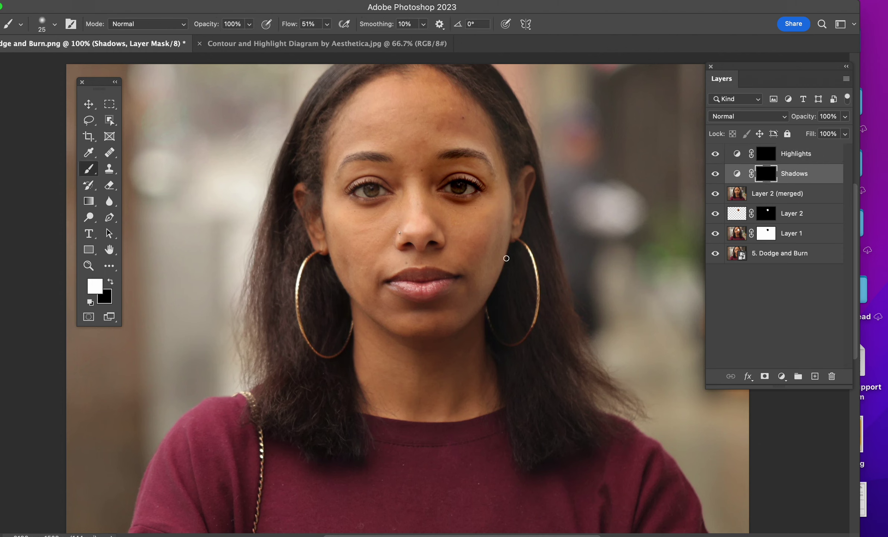
pyautogui.press(']')
pyautogui.press(']')
pyautogui.press(']')
pyautogui.press(']')
pyautogui.rightClick(444, 195)
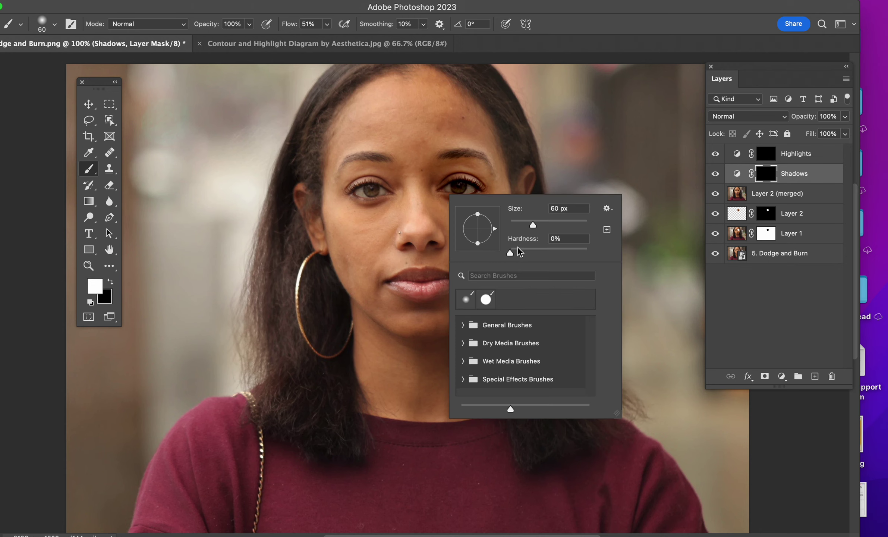
pyautogui.moveTo(520, 252); pyautogui.dragTo(605, 252)
pyautogui.click(471, 9)
pyautogui.moveTo(285, 27); pyautogui.dragTo(371, 26)
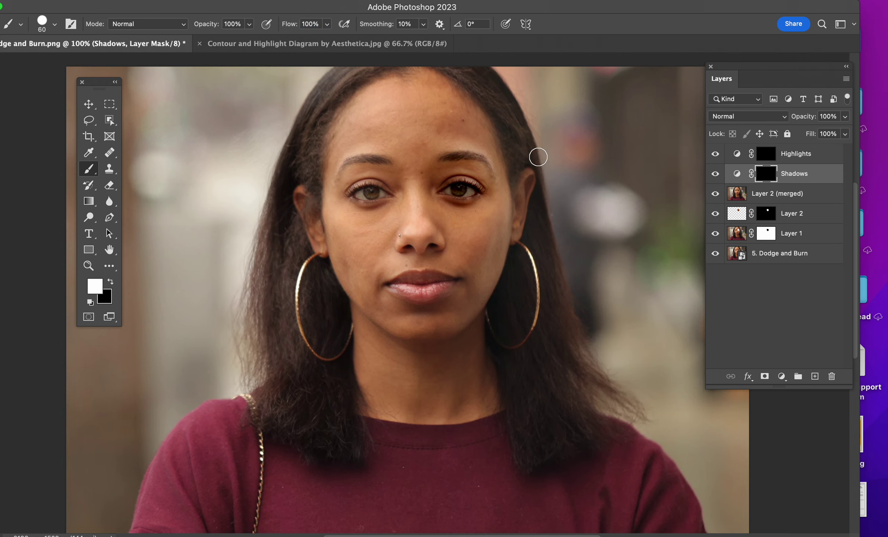
pyautogui.scroll(1, 466, 136)
# Paint shadow across the upper forehead, down the left temple and under the left eyebrow.
pyautogui.moveTo(351, 131)
pyautogui.mouseDown()
pyautogui.moveTo(360, 113)
pyautogui.moveTo(390, 105)
pyautogui.moveTo(446, 108)
pyautogui.moveTo(463, 121)
pyautogui.moveTo(498, 182)
pyautogui.moveTo(503, 213)
pyautogui.moveTo(481, 257)
pyautogui.mouseUp()
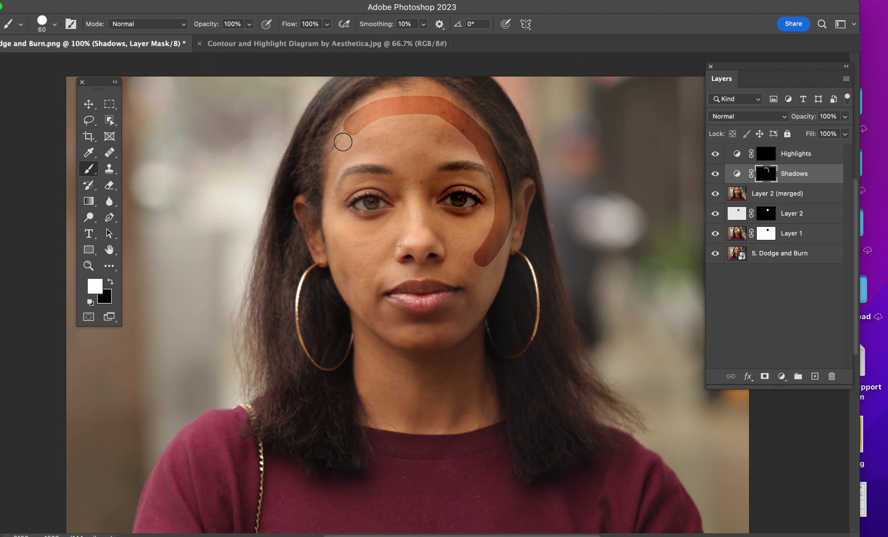
pyautogui.moveTo(347, 136)
pyautogui.mouseDown()
pyautogui.moveTo(330, 197)
pyautogui.moveTo(333, 226)
pyautogui.moveTo(359, 264)
pyautogui.mouseUp()
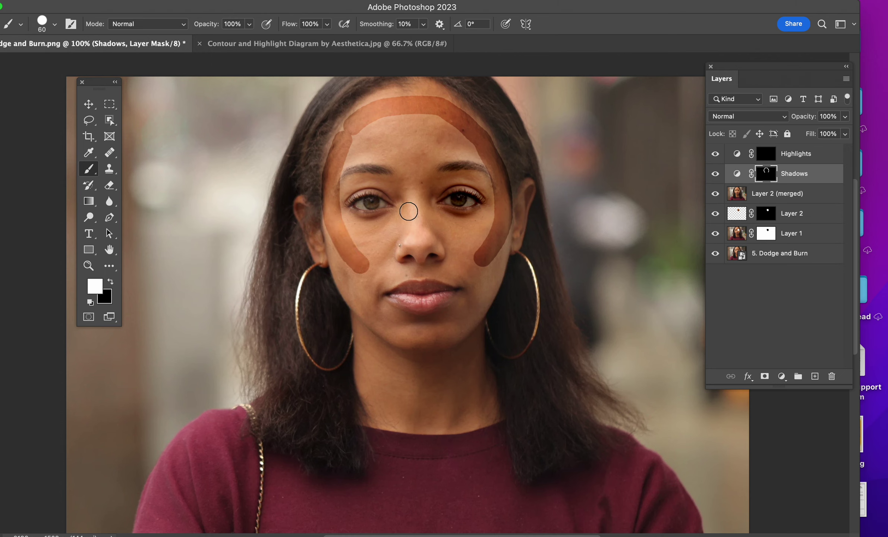
pyautogui.press('[')
pyautogui.moveTo(355, 179)
pyautogui.mouseDown()
pyautogui.moveTo(402, 195)
pyautogui.moveTo(410, 243)
pyautogui.moveTo(418, 245)
pyautogui.moveTo(434, 224)
pyautogui.moveTo(436, 187)
pyautogui.moveTo(471, 180)
pyautogui.mouseUp()
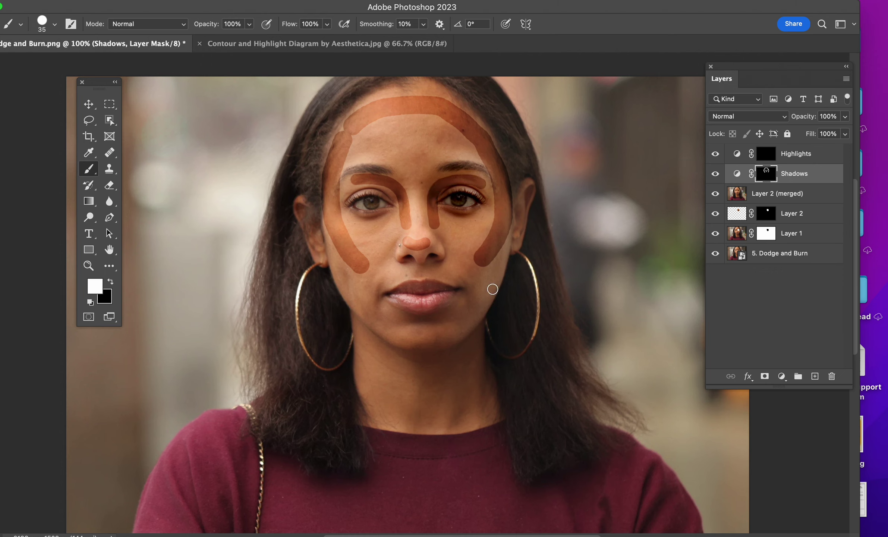
# Paint contour shading along both jawlines, under the chin and across the neck.
pyautogui.moveTo(492, 289); pyautogui.dragTo(477, 309)
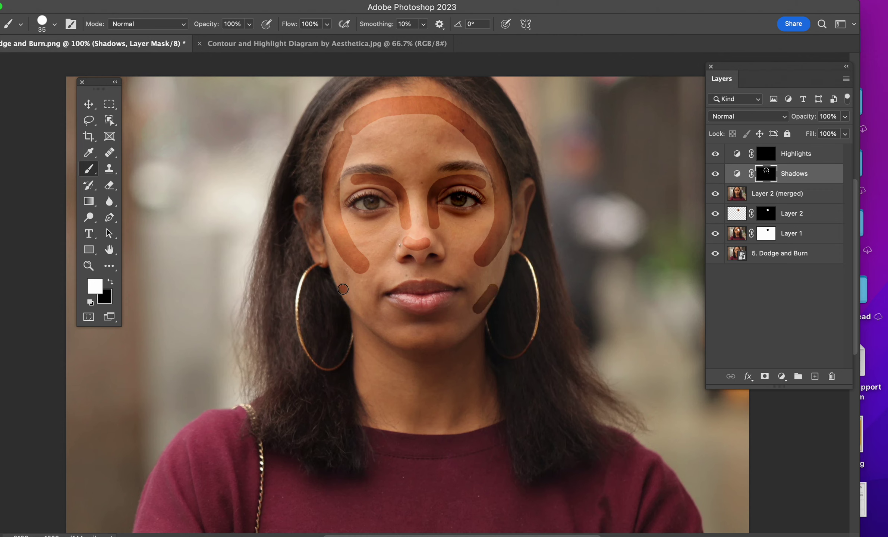
pyautogui.moveTo(343, 289); pyautogui.dragTo(364, 308)
pyautogui.moveTo(379, 359)
pyautogui.mouseDown()
pyautogui.moveTo(425, 373)
pyautogui.moveTo(462, 364)
pyautogui.mouseUp()
pyautogui.moveTo(396, 390); pyautogui.dragTo(438, 391)
pyautogui.click(369, 48)
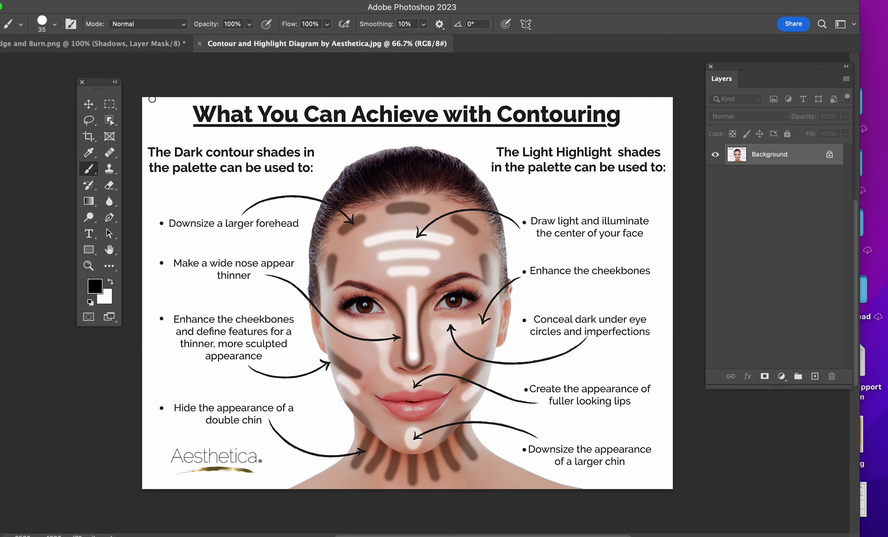
# On the Highlights mask, paint highlights across the forehead and under both eyes.
pyautogui.click(133, 47)
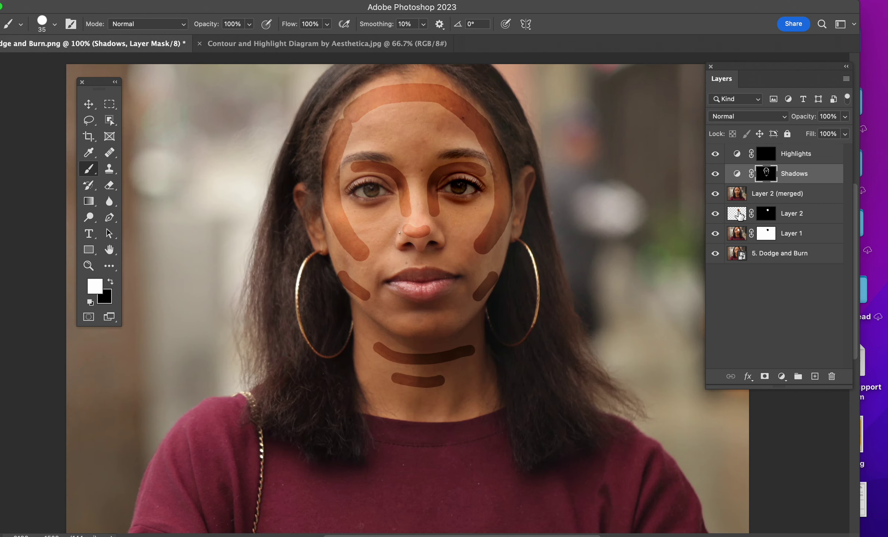
pyautogui.click(765, 163)
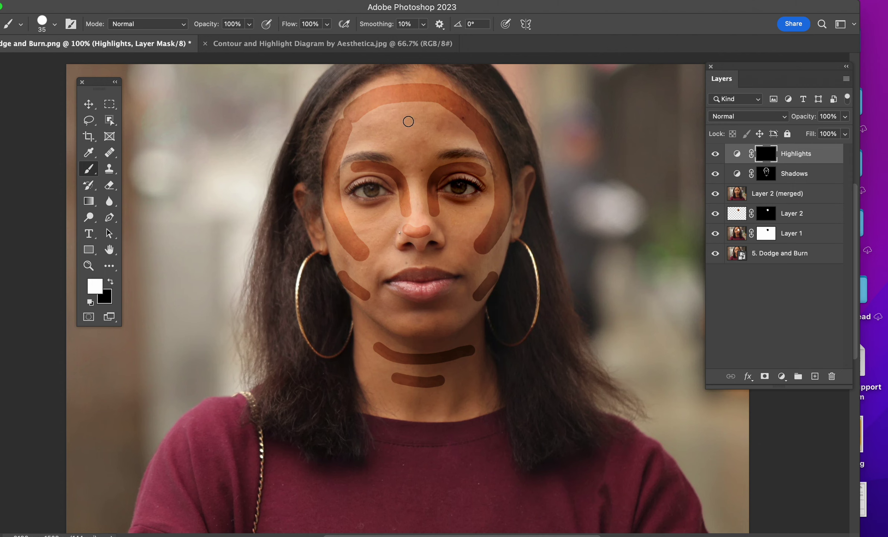
pyautogui.moveTo(390, 118)
pyautogui.mouseDown()
pyautogui.moveTo(427, 116)
pyautogui.moveTo(392, 136)
pyautogui.moveTo(435, 136)
pyautogui.moveTo(422, 156)
pyautogui.mouseUp()
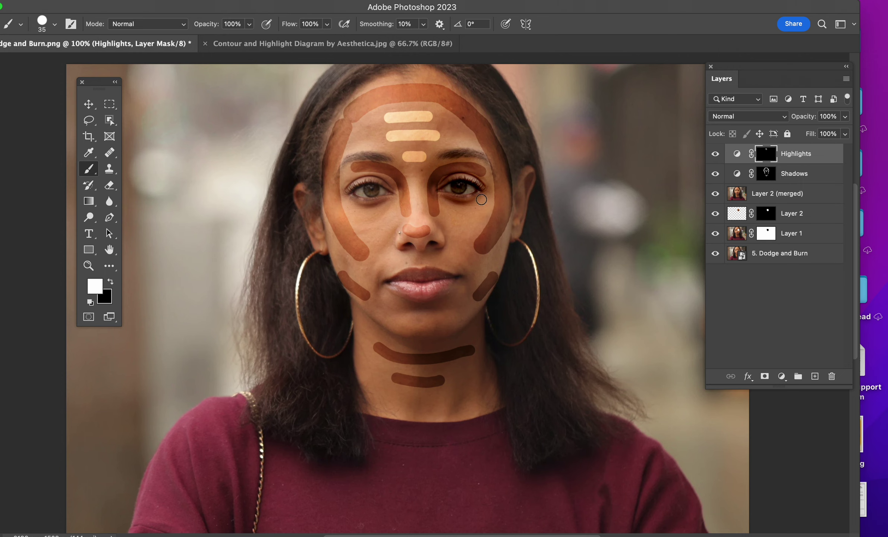
pyautogui.moveTo(479, 201); pyautogui.dragTo(459, 205)
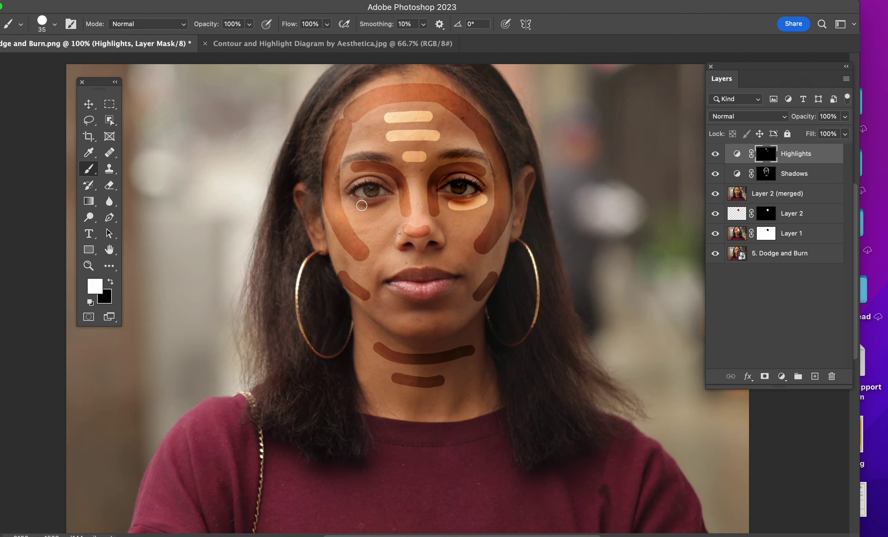
pyautogui.moveTo(354, 203); pyautogui.dragTo(382, 204)
# Paint highlights between the brows, down the nose, above the lip, beside the nose and on the chin.
pyautogui.click(362, 47)
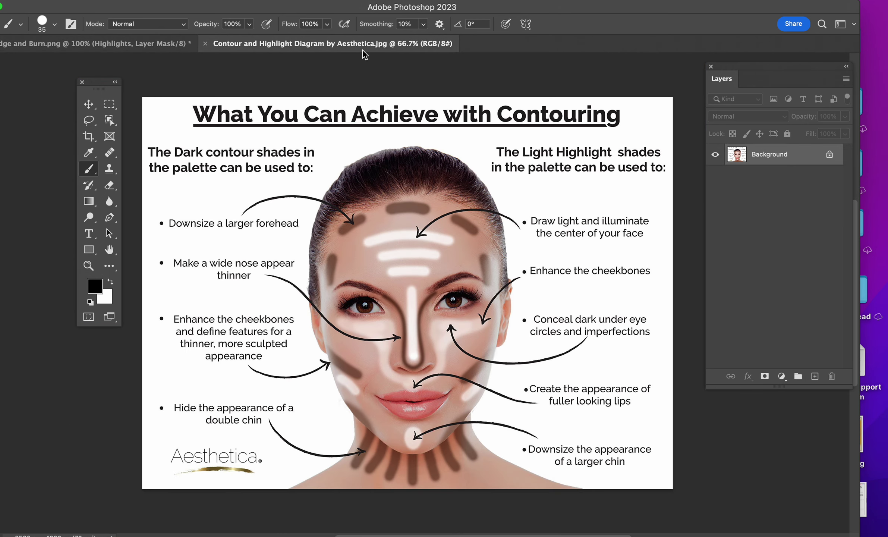
pyautogui.click(196, 48)
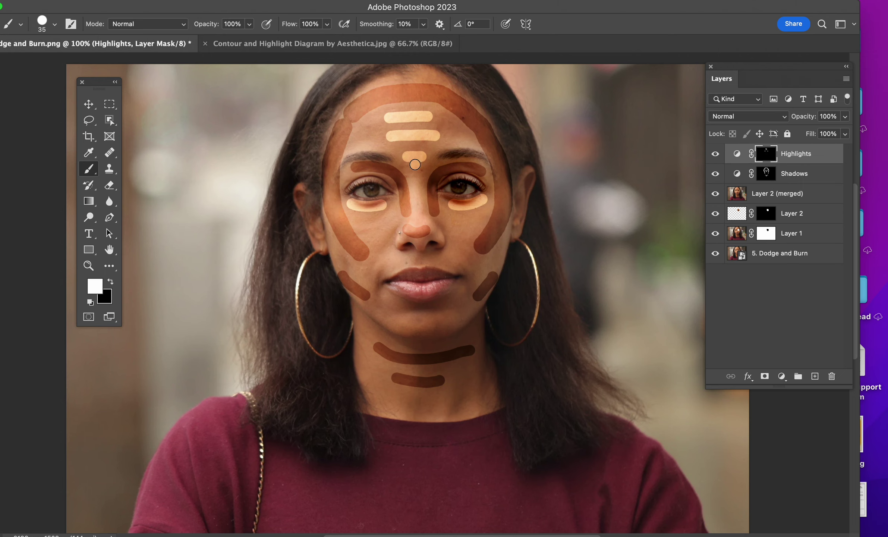
pyautogui.click(415, 164)
pyautogui.keyDown('shift'); pyautogui.click(419, 223); pyautogui.keyUp('shift')
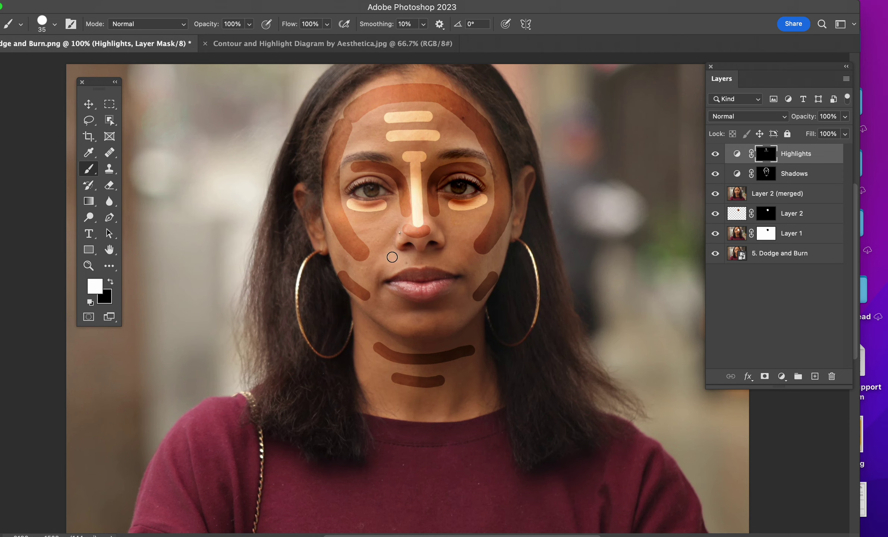
pyautogui.moveTo(391, 256); pyautogui.dragTo(447, 256)
pyautogui.moveTo(448, 215); pyautogui.dragTo(452, 229)
pyautogui.moveTo(387, 218); pyautogui.dragTo(386, 235)
pyautogui.moveTo(415, 322); pyautogui.dragTo(433, 323)
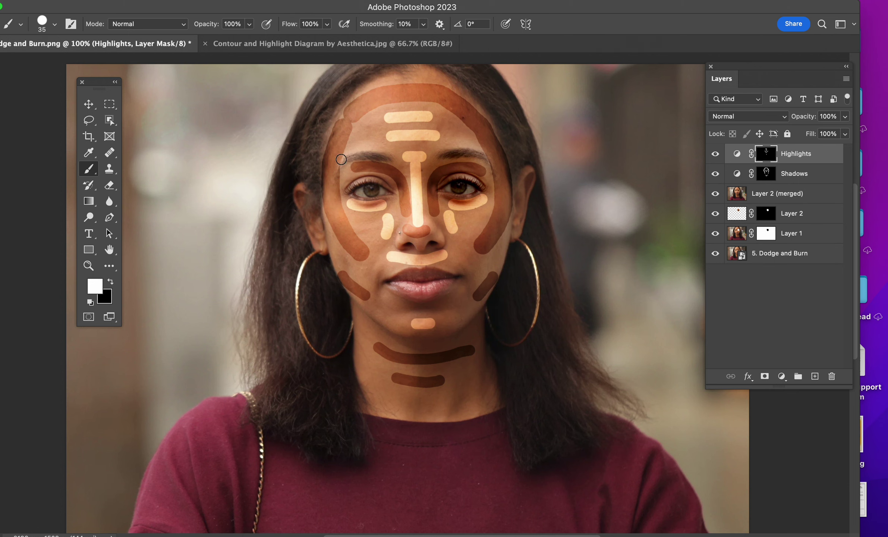
# Paint highlights along both cheekbones, then reselect the Highlights mask.
pyautogui.click(322, 48)
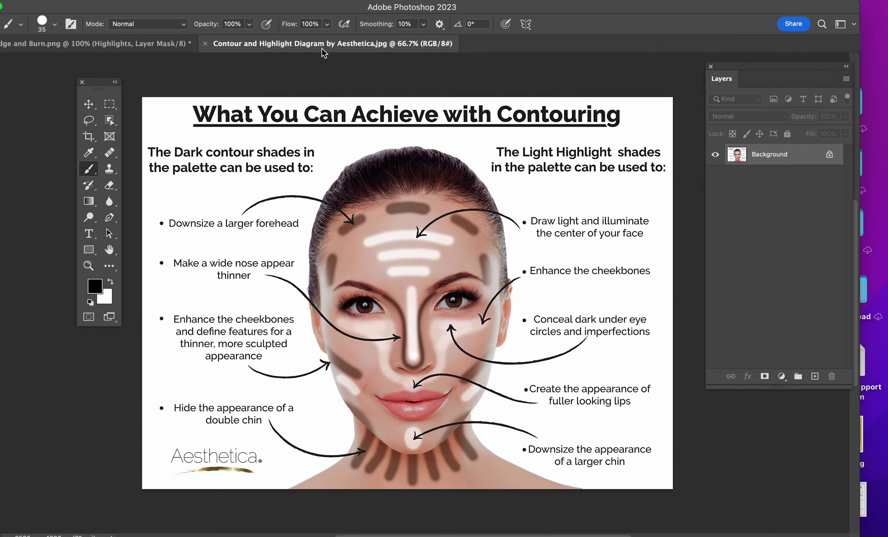
pyautogui.click(143, 48)
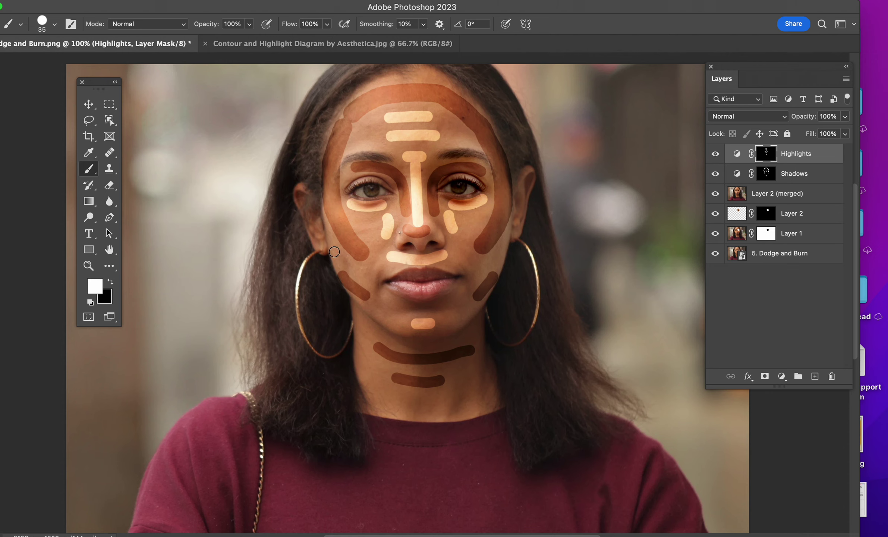
pyautogui.moveTo(336, 250); pyautogui.dragTo(356, 265)
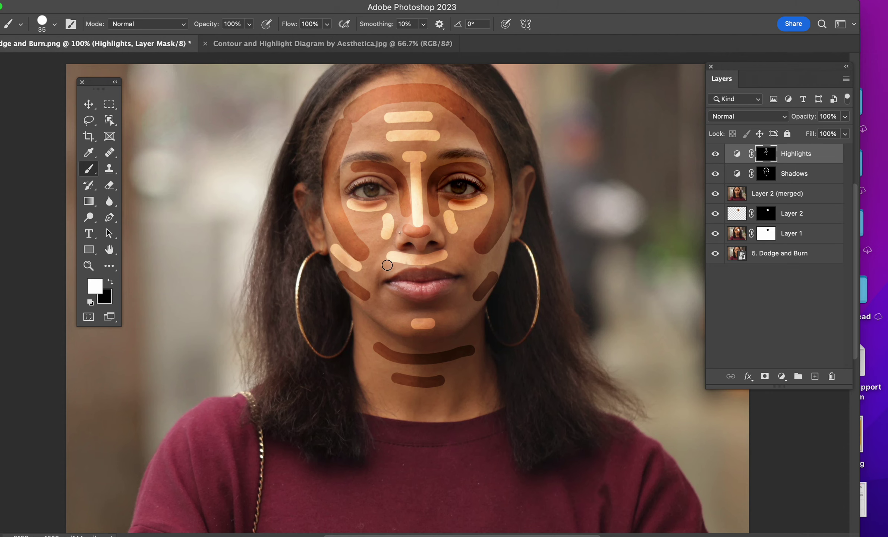
pyautogui.moveTo(501, 247); pyautogui.dragTo(487, 261)
pyautogui.scroll(1, 567, 305)
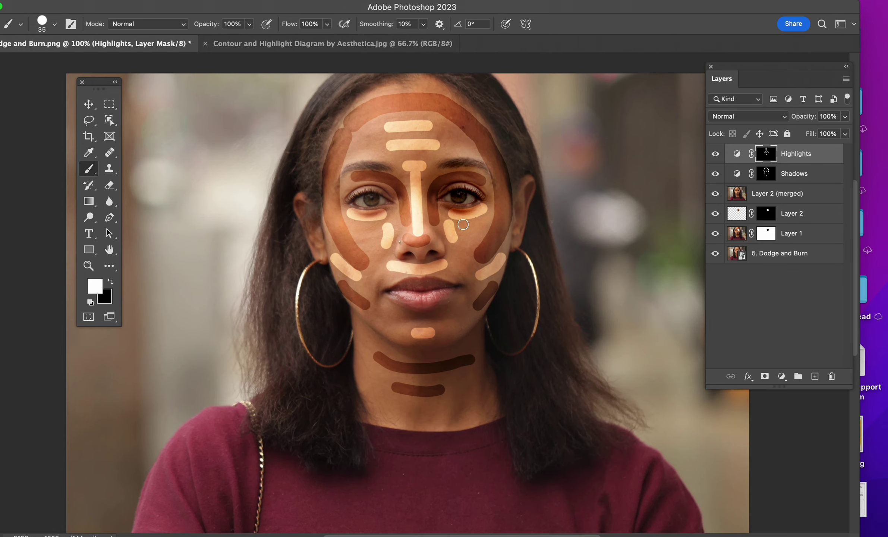
pyautogui.scroll(1, 545, 233)
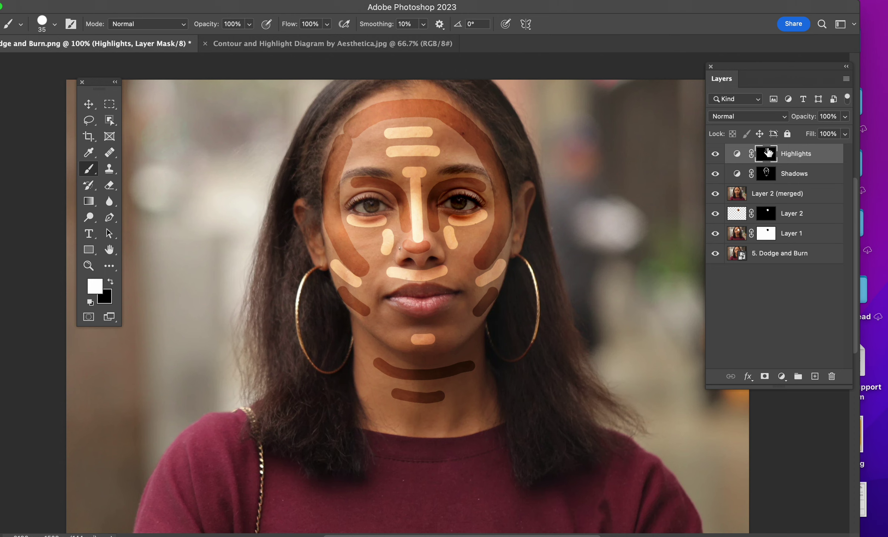
pyautogui.click(773, 174)
pyautogui.click(765, 158)
# Feather the Shadows layer mask in Properties to soften the contour shading.
pyautogui.click(765, 175)
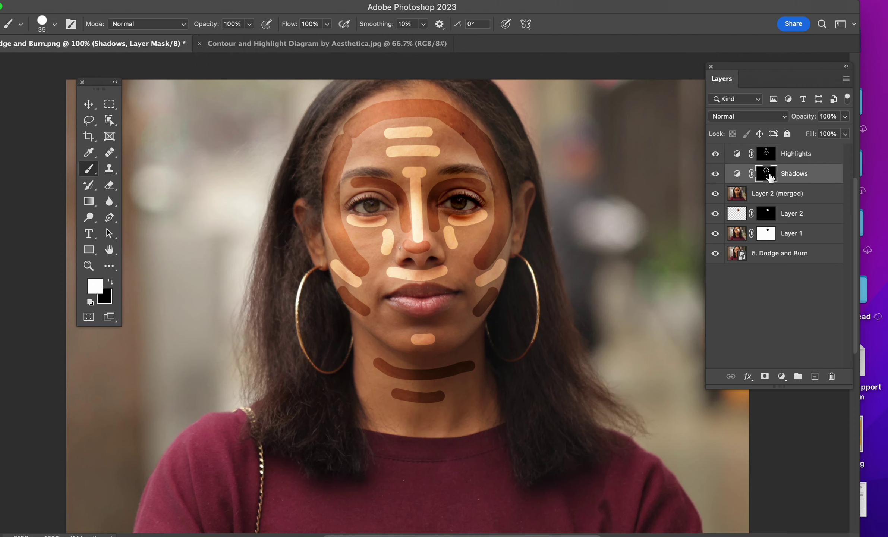
pyautogui.doubleClick(767, 177)
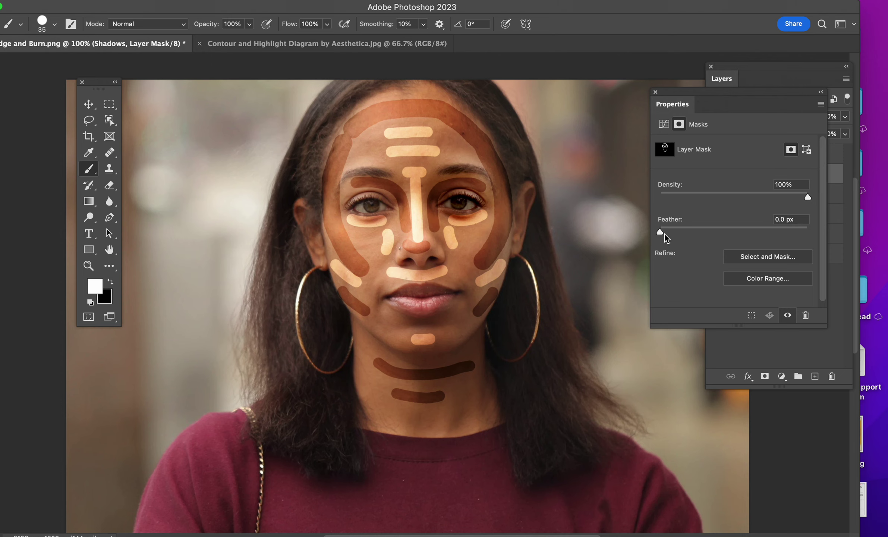
pyautogui.moveTo(665, 232); pyautogui.dragTo(726, 232)
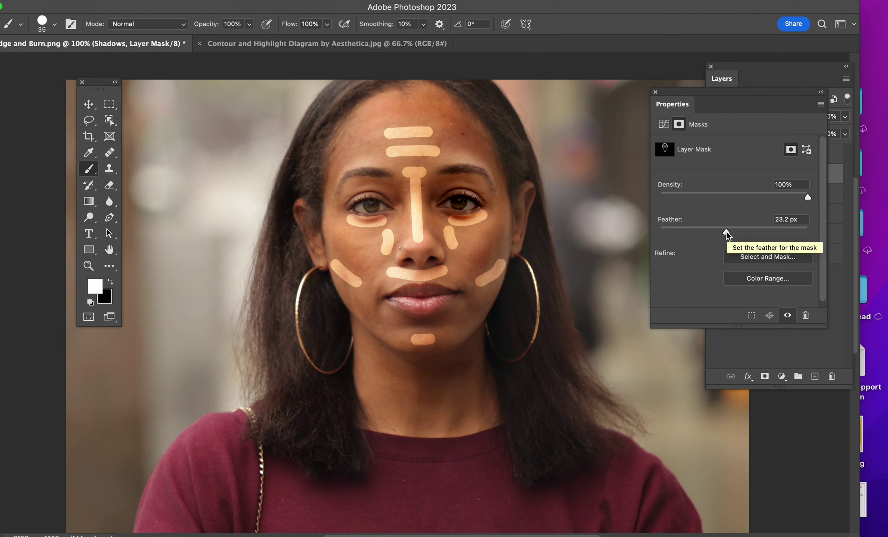
pyautogui.moveTo(726, 232); pyautogui.dragTo(727, 231)
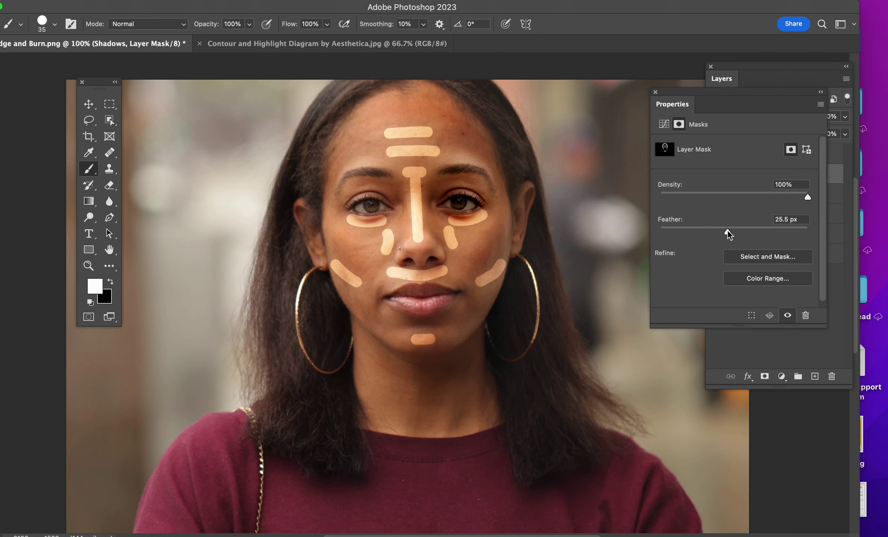
pyautogui.click(655, 92)
# Feather the Highlights layer mask to blend the painted highlights into the skin.
pyautogui.doubleClick(766, 155)
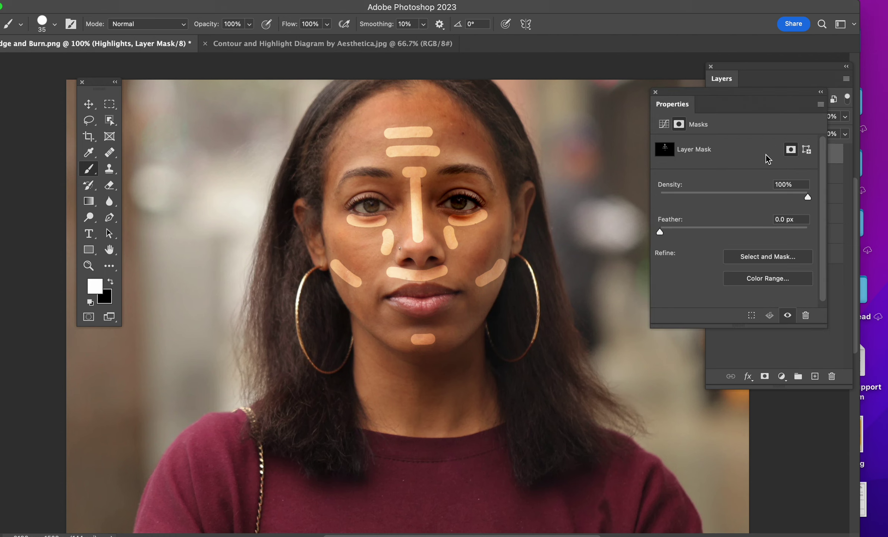
pyautogui.moveTo(716, 226); pyautogui.dragTo(728, 229)
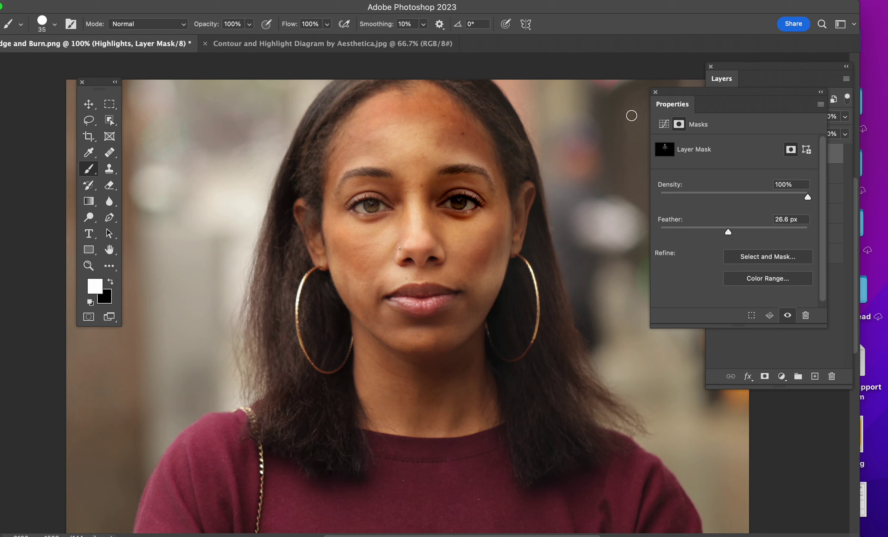
pyautogui.click(655, 92)
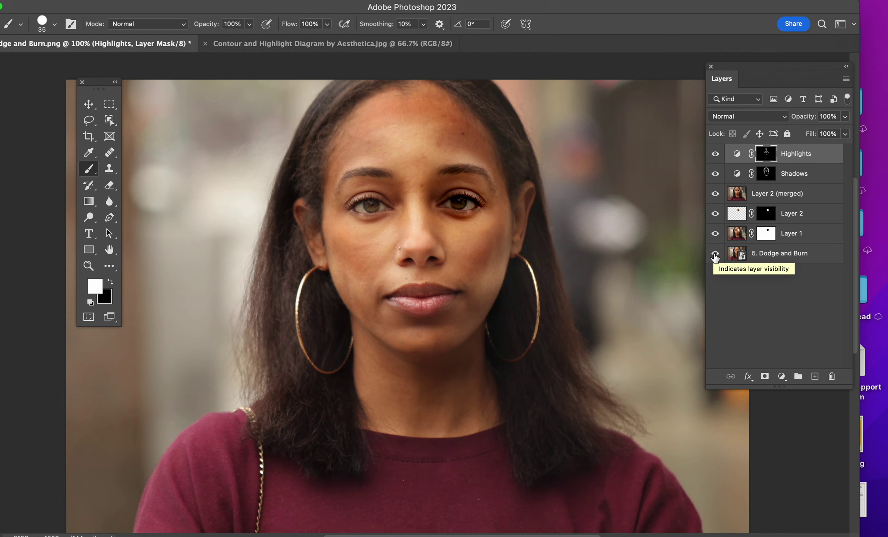
# Compare against the original photo, then raise the Shadows mask feather slightly to 28.8 px.
pyautogui.keyDown('alt'); pyautogui.click(714, 255); pyautogui.keyUp('alt')
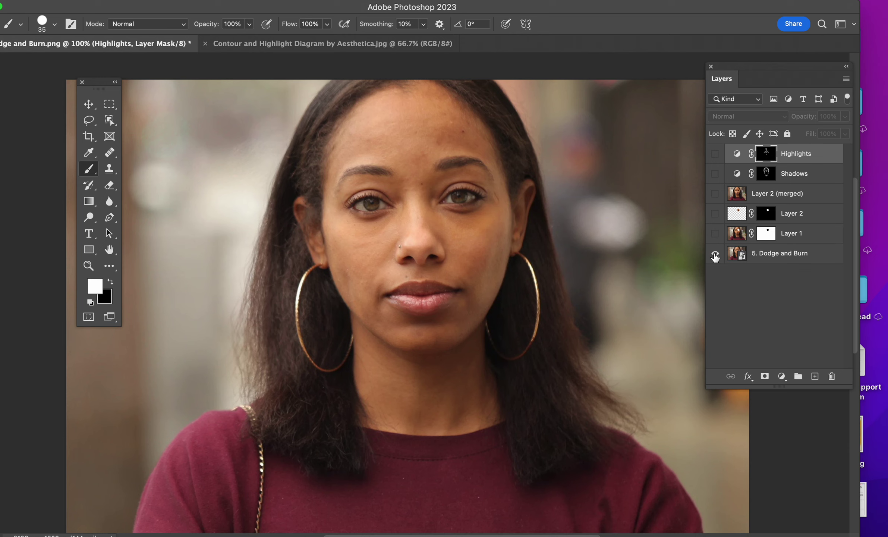
pyautogui.keyDown('alt'); pyautogui.click(715, 255); pyautogui.keyUp('alt')
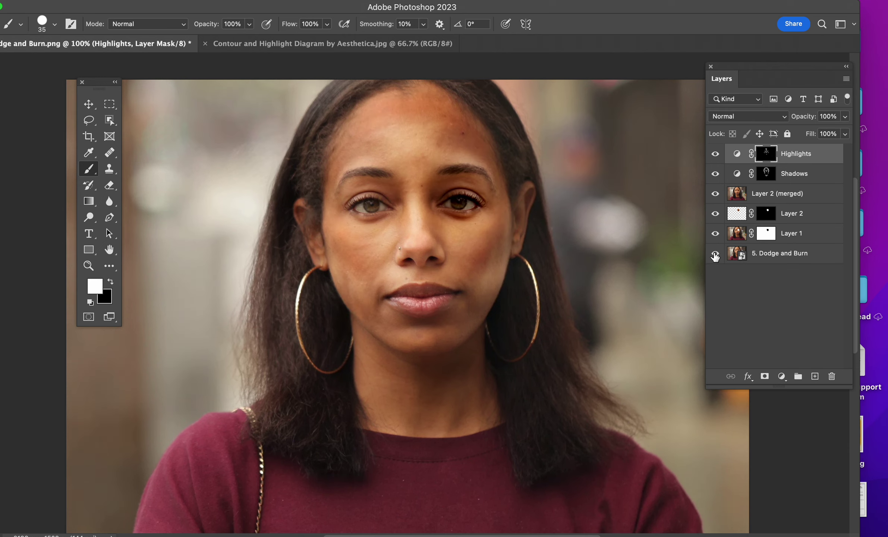
pyautogui.press('super+minus')
pyautogui.press('super+equal')
pyautogui.doubleClick(763, 177)
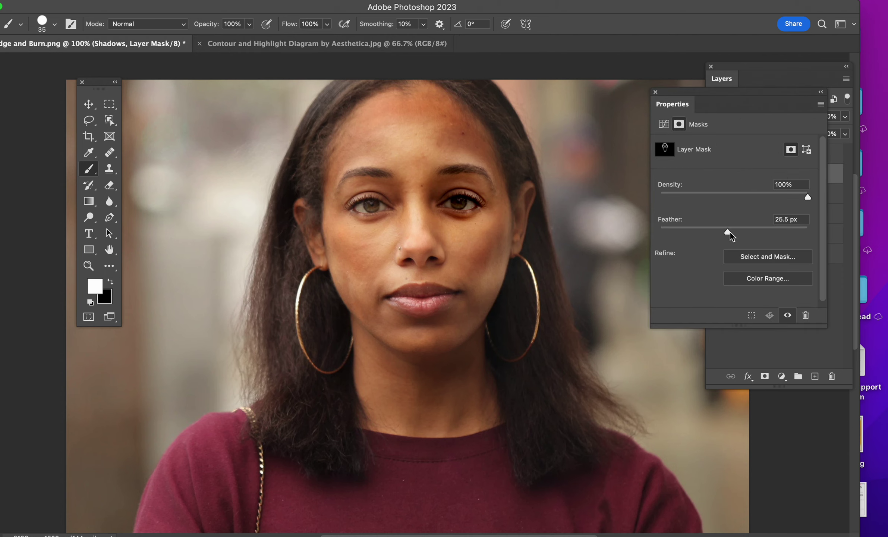
pyautogui.moveTo(728, 232); pyautogui.dragTo(729, 233)
pyautogui.click(656, 91)
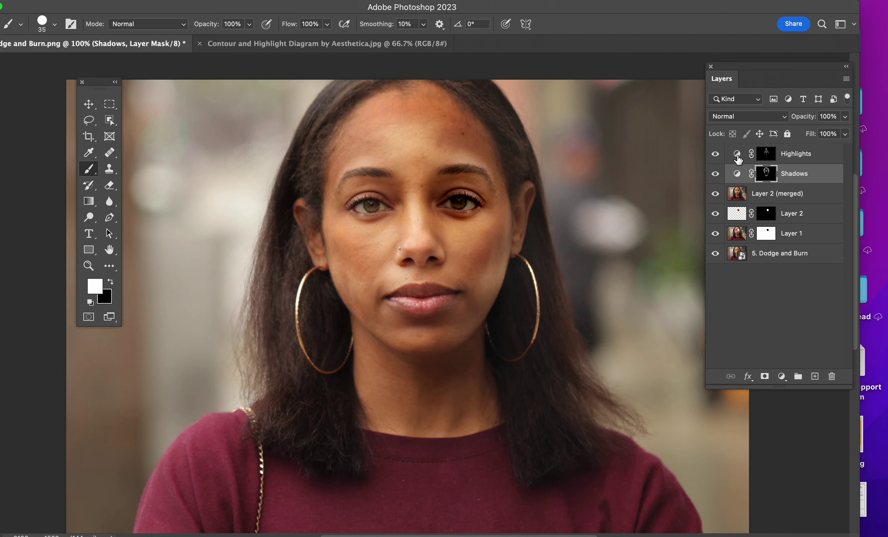
# Zoom to 200% on the face and select the Highlights adjustment thumbnail instead of its mask.
pyautogui.click(737, 155)
pyautogui.scroll(1, 536, 279)
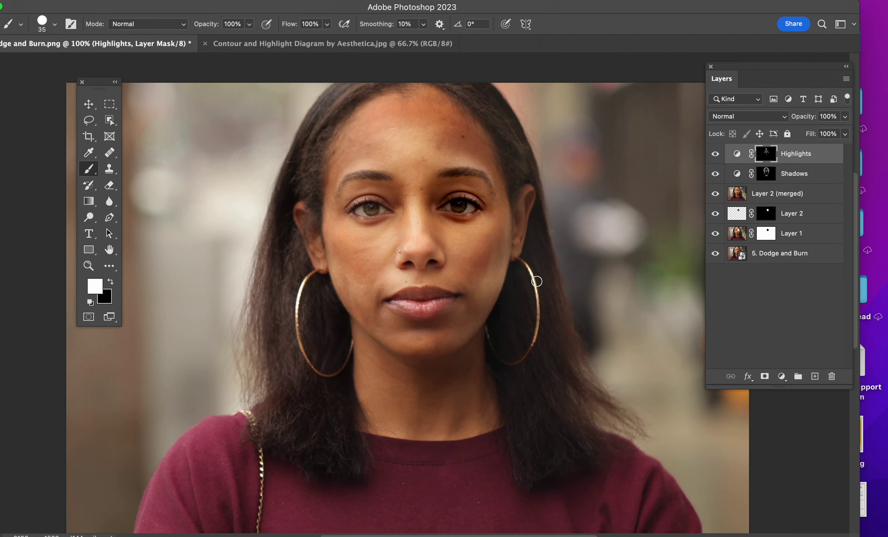
pyautogui.press('super+equal')
pyautogui.scroll(10, 535, 279)
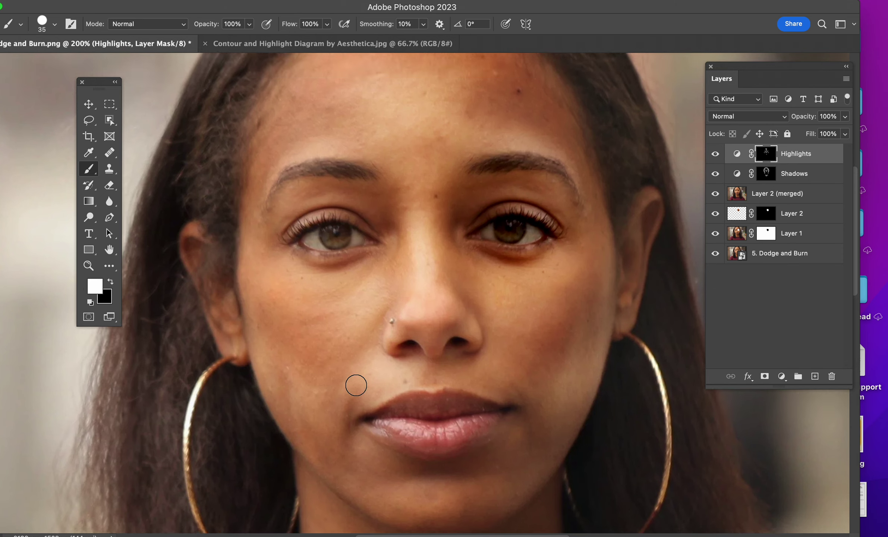
pyautogui.scroll(-5, 570, 303)
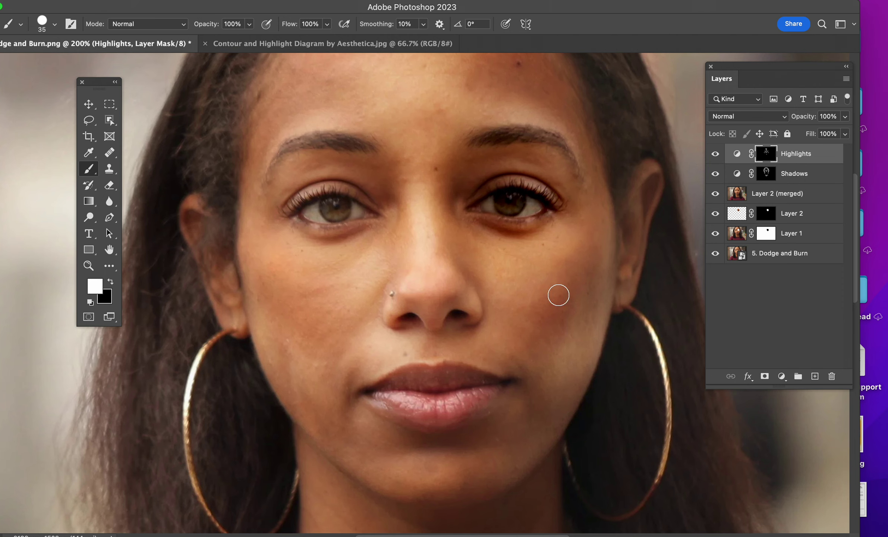
pyautogui.scroll(3, 545, 179)
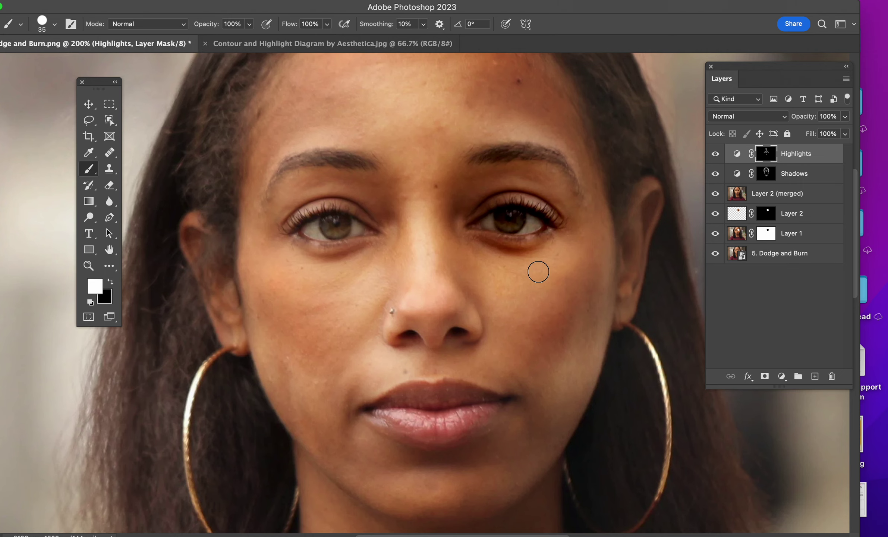
pyautogui.click(736, 153)
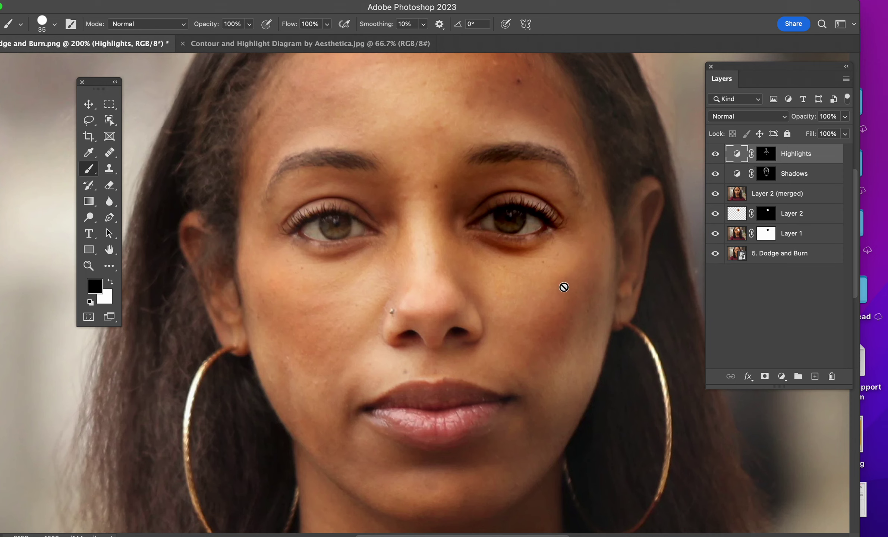
# Stamp all visible layers into a new top layer named Colors.
pyautogui.press('alt+shift+super+e')
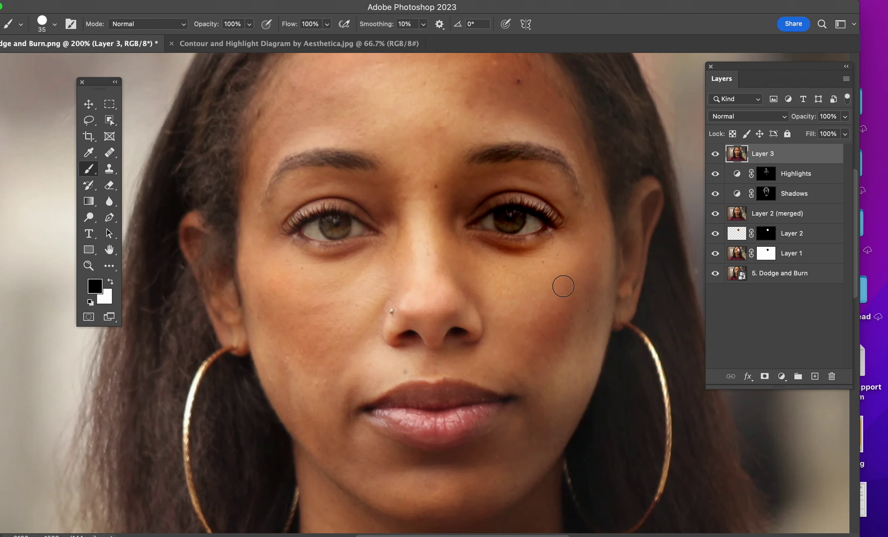
pyautogui.doubleClick(759, 154)
pyautogui.write('Colors')
pyautogui.press('Return')
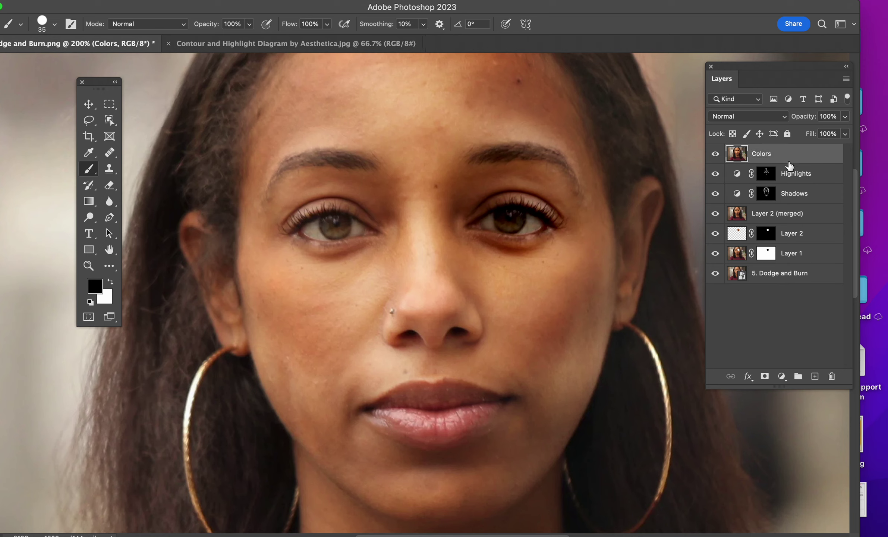
# Duplicate Colors as a hidden layer named Details and return to editing Colors.
pyautogui.press('super+j')
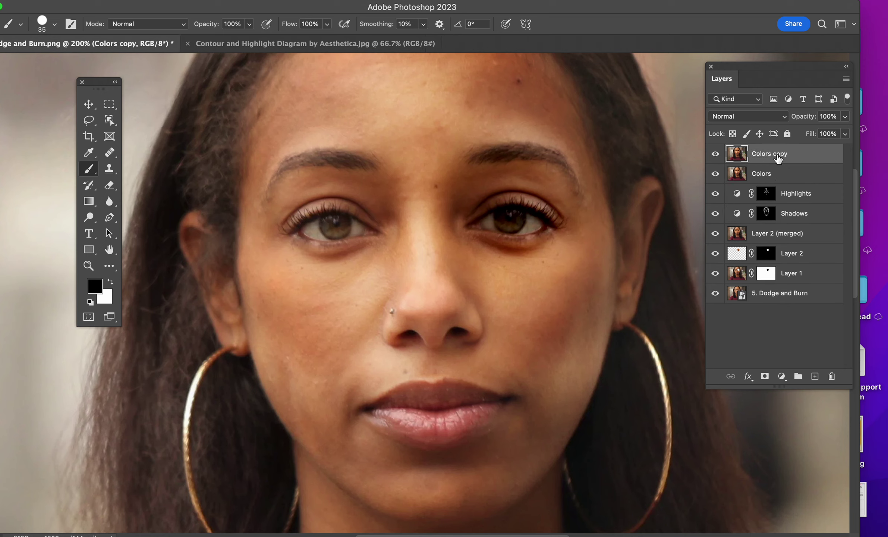
pyautogui.doubleClick(776, 154)
pyautogui.write('Details')
pyautogui.press('Return')
pyautogui.click(715, 153)
pyautogui.click(750, 173)
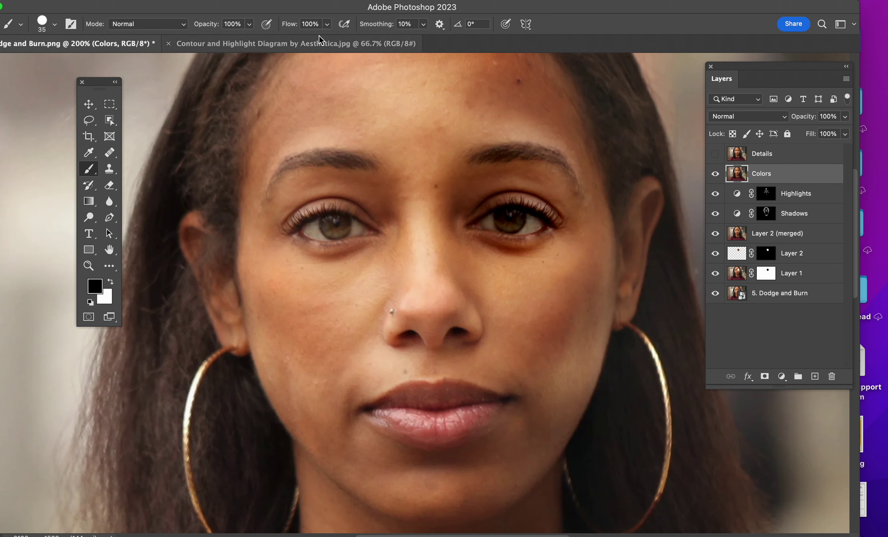
pyautogui.click(293, 3)
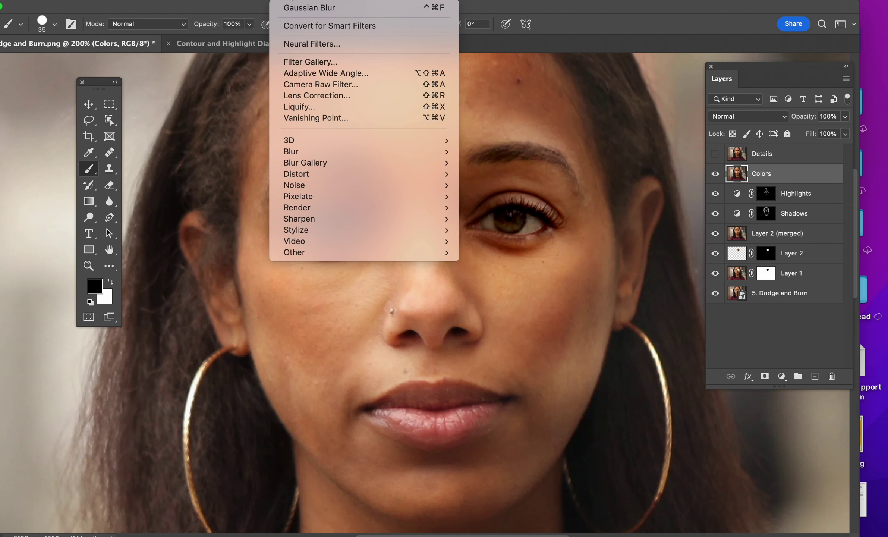
# Open Gaussian Blur for the Colors layer and move its dialog off the face.
pyautogui.press('Escape')
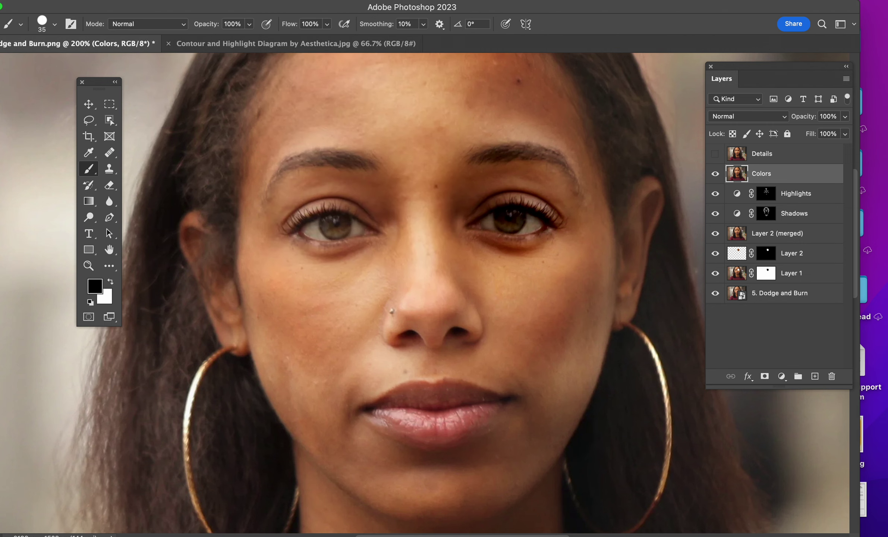
pyautogui.click(290, 0)
pyautogui.click(299, 3)
pyautogui.moveTo(317, 153)
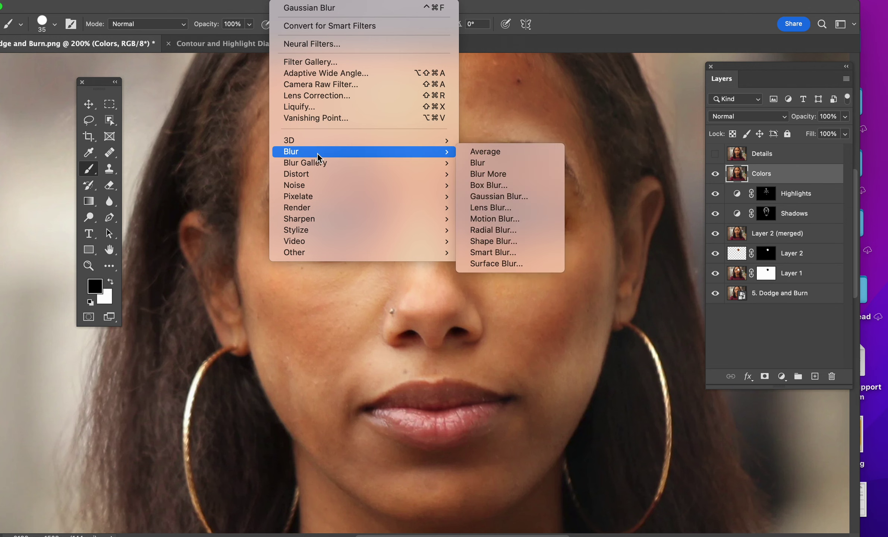
pyautogui.click(501, 195)
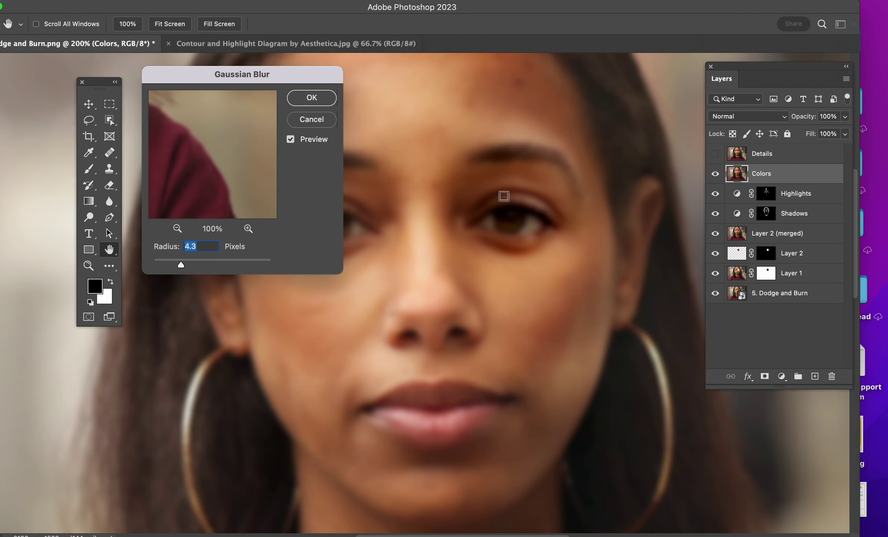
pyautogui.moveTo(202, 80); pyautogui.dragTo(576, 81)
# Try blur radii between 1.1 and 82.5 px, then apply a 4.4-pixel Gaussian Blur.
pyautogui.moveTo(551, 269); pyautogui.dragTo(600, 262)
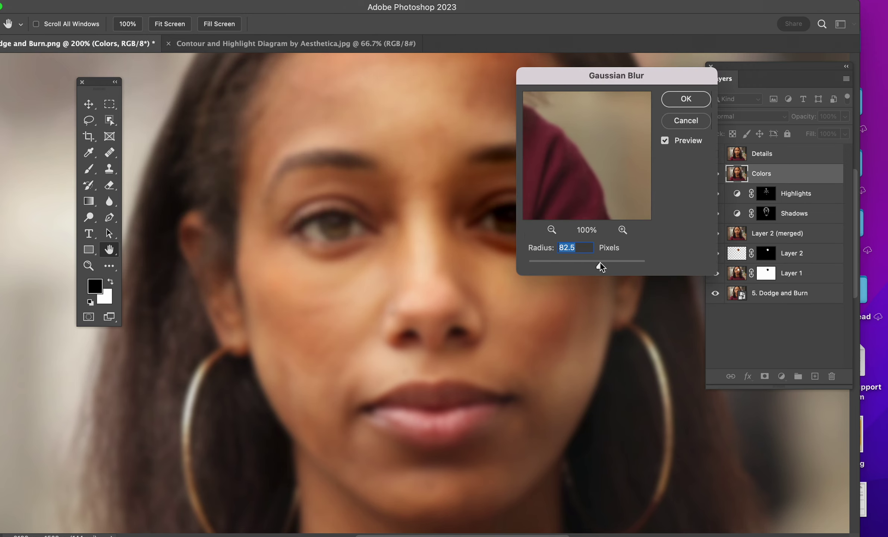
pyautogui.moveTo(537, 260); pyautogui.dragTo(535, 262)
pyautogui.press('super+equal')
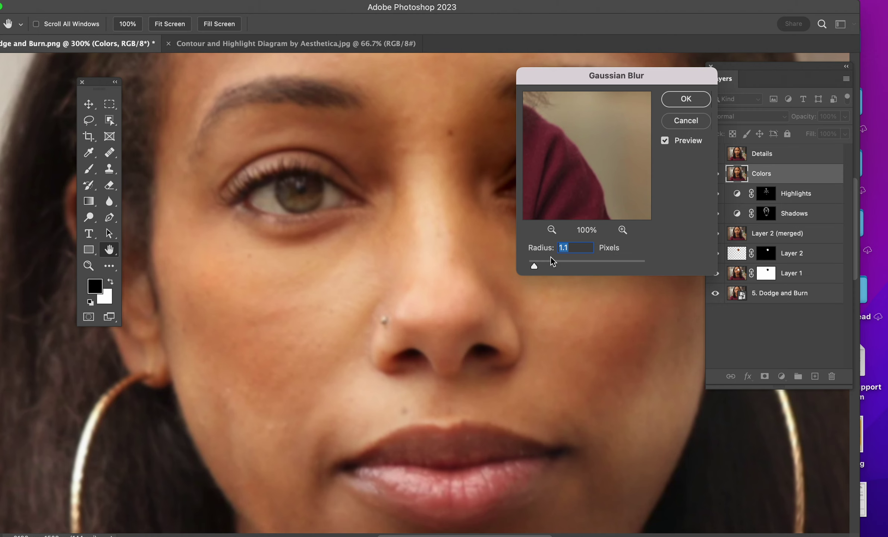
pyautogui.click(545, 263)
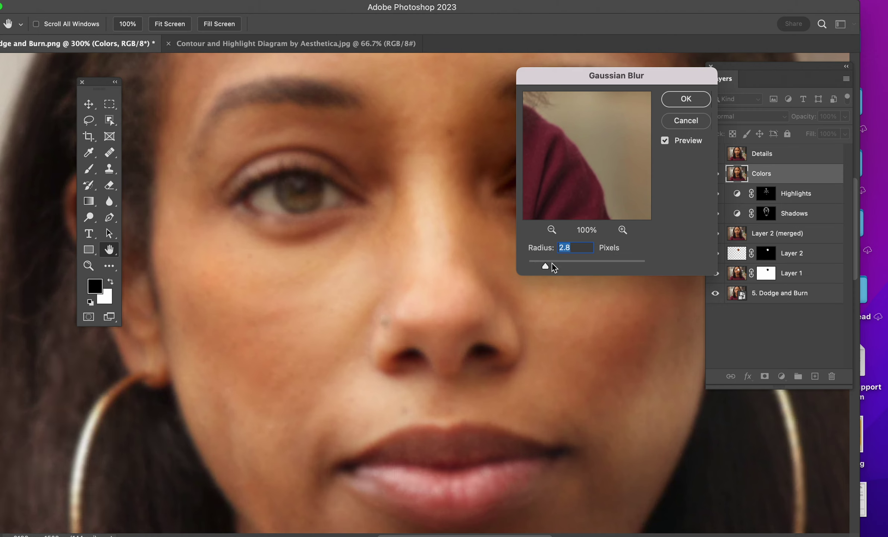
pyautogui.click(551, 264)
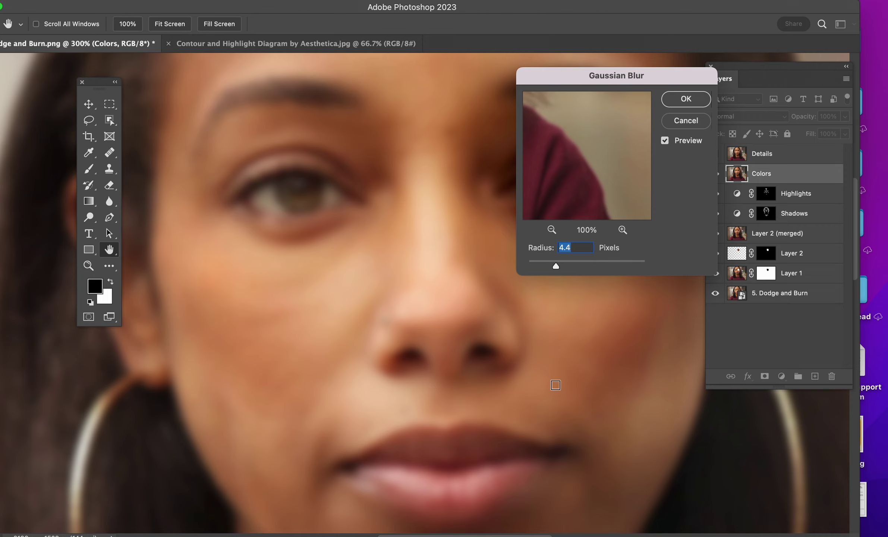
pyautogui.moveTo(348, 296); pyautogui.dragTo(411, 141)
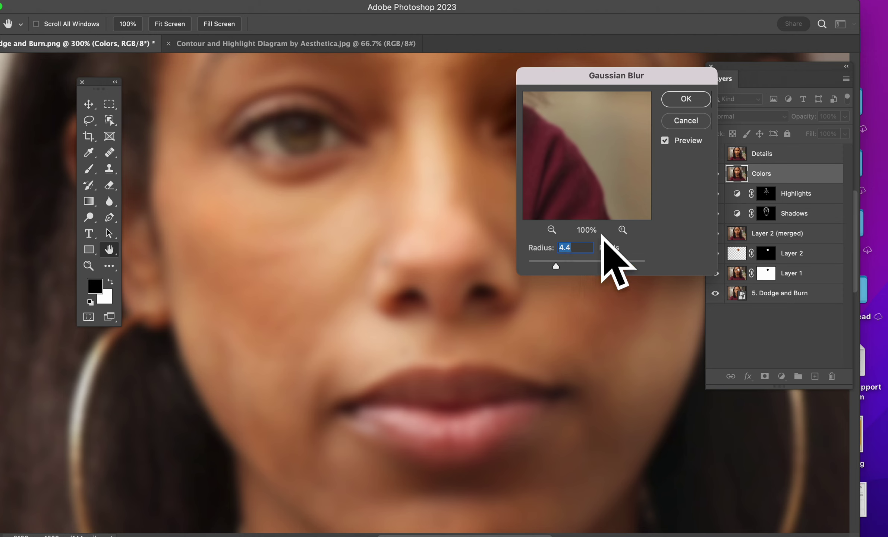
pyautogui.click(686, 99)
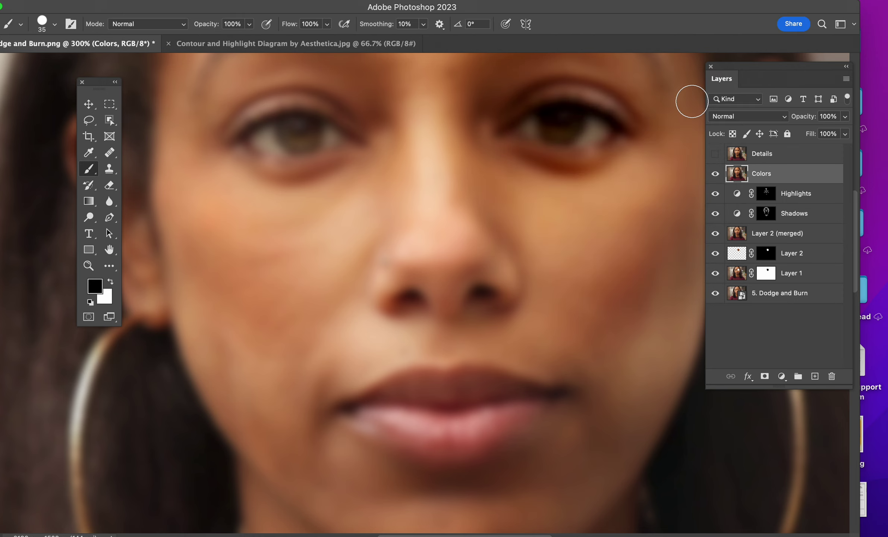
# Show the Details layer again over the blurred Colors copy and make it the active layer.
pyautogui.click(715, 154)
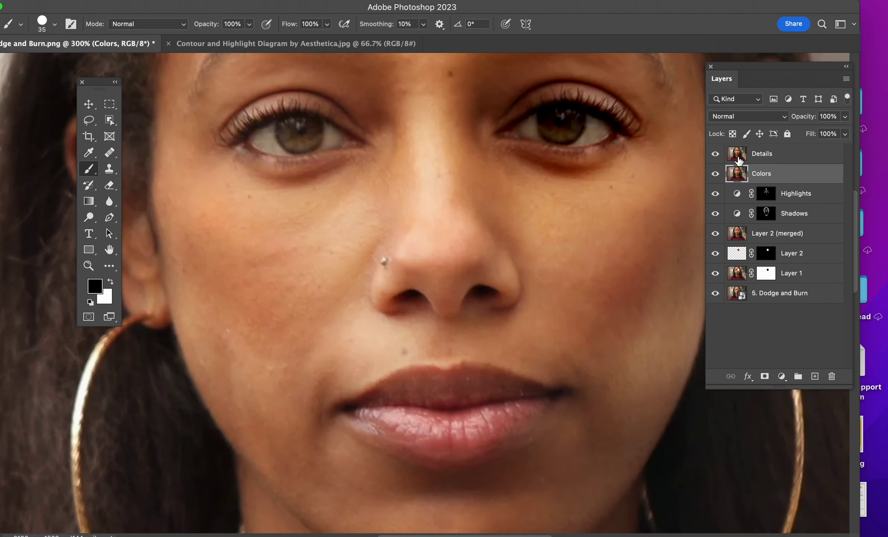
pyautogui.click(740, 156)
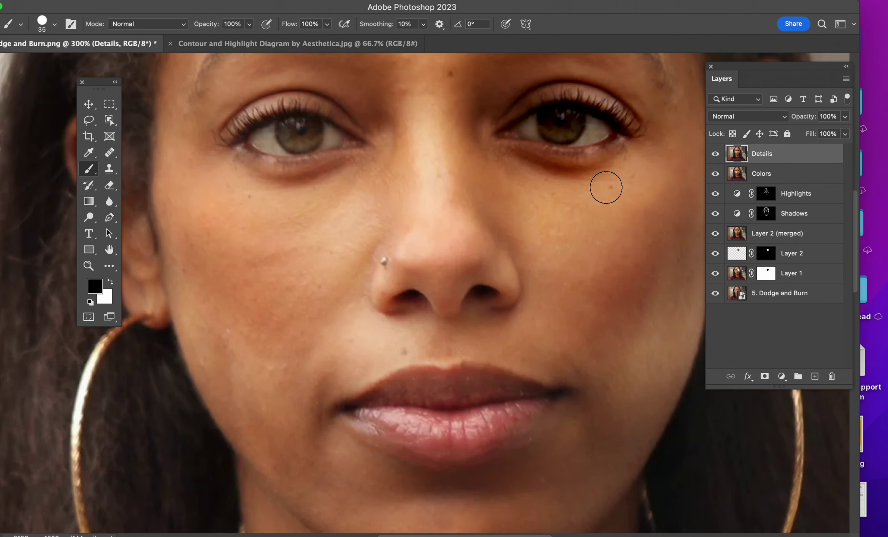
pyautogui.scroll(2, 502, 224)
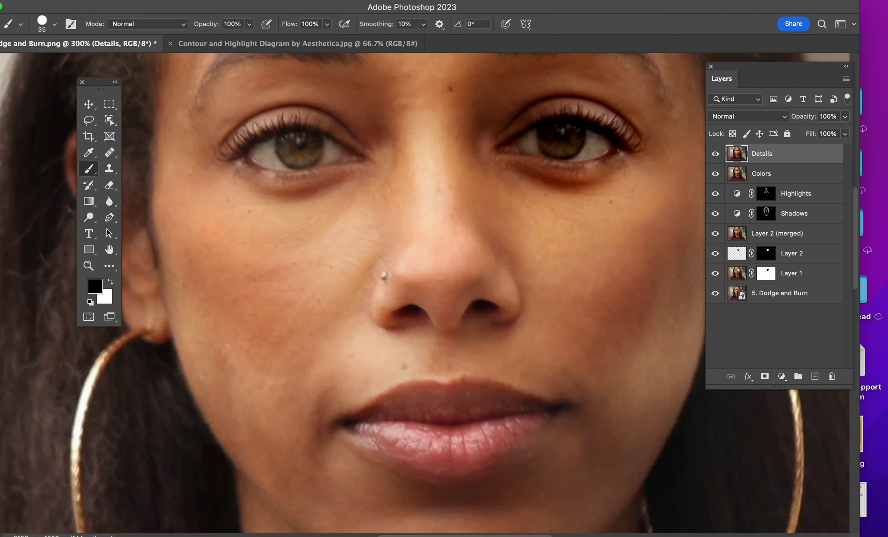
pyautogui.click(153, 0)
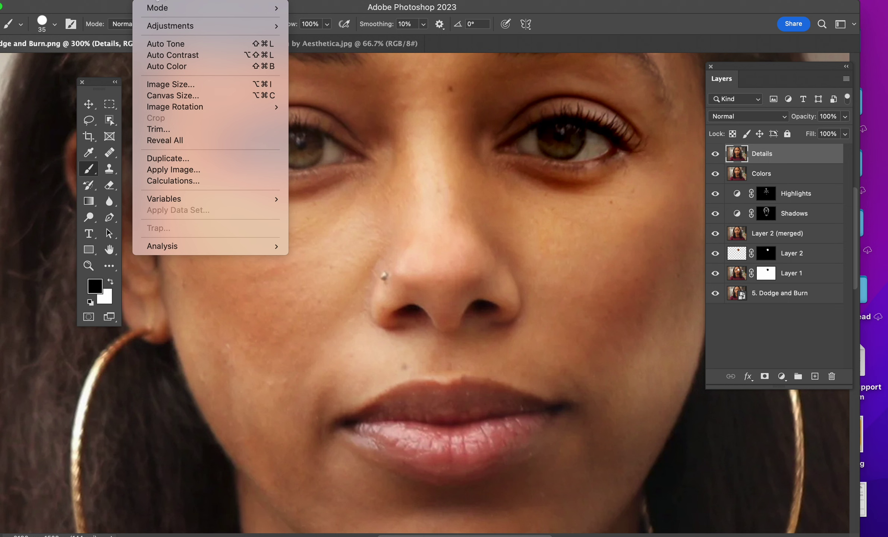
# Apply Image to Details with Colors as source, Subtract blending, scale 1 and offset 128.
pyautogui.moveTo(129, 0)
pyautogui.click(197, 169)
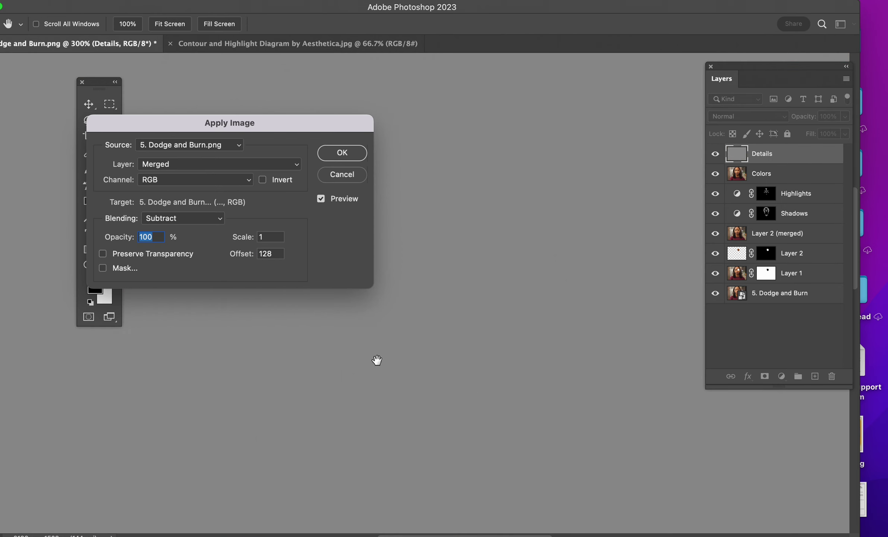
pyautogui.moveTo(280, 118); pyautogui.dragTo(319, 99)
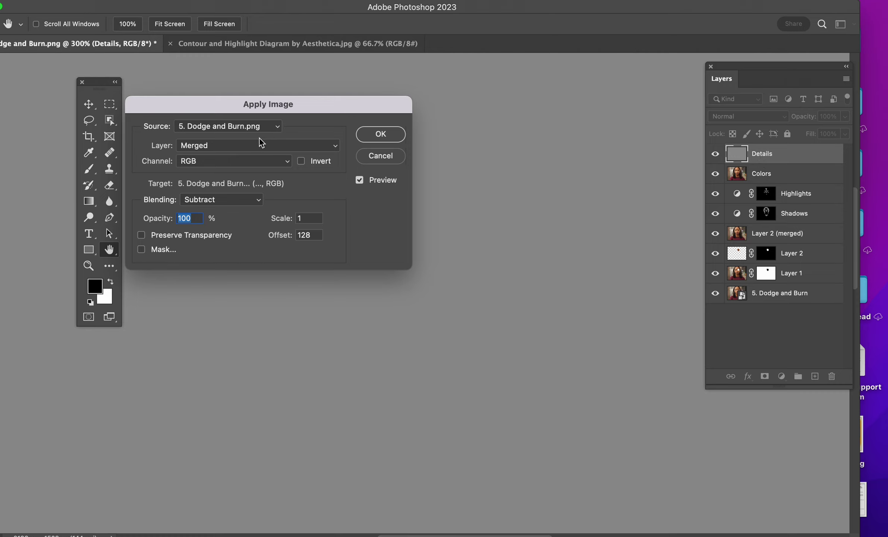
pyautogui.click(233, 146)
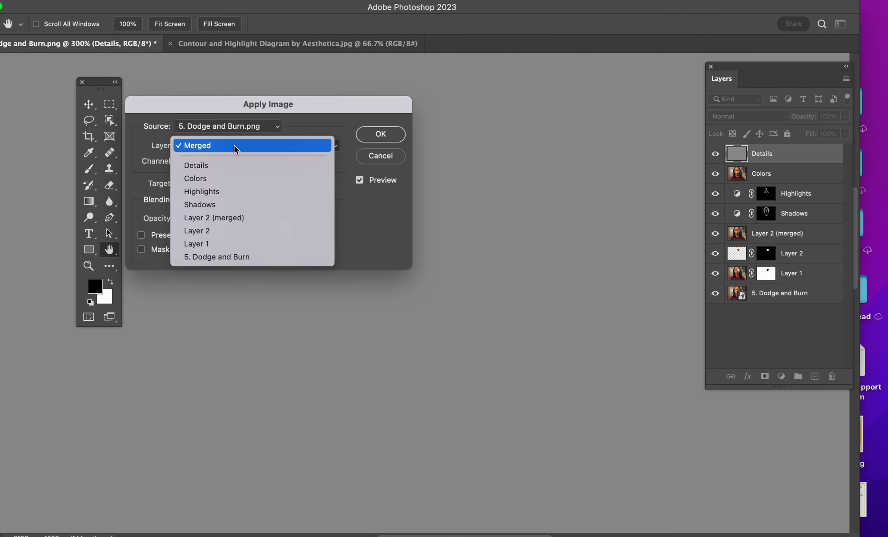
pyautogui.click(220, 178)
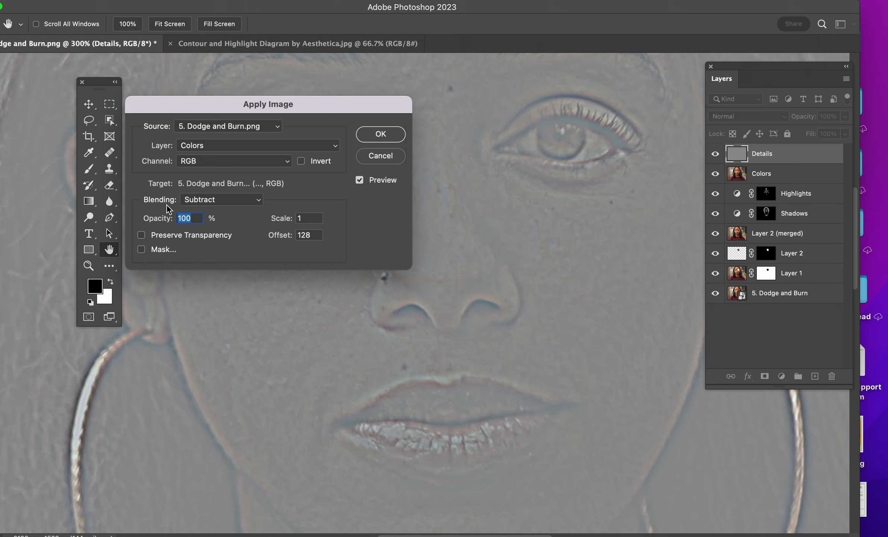
pyautogui.click(217, 203)
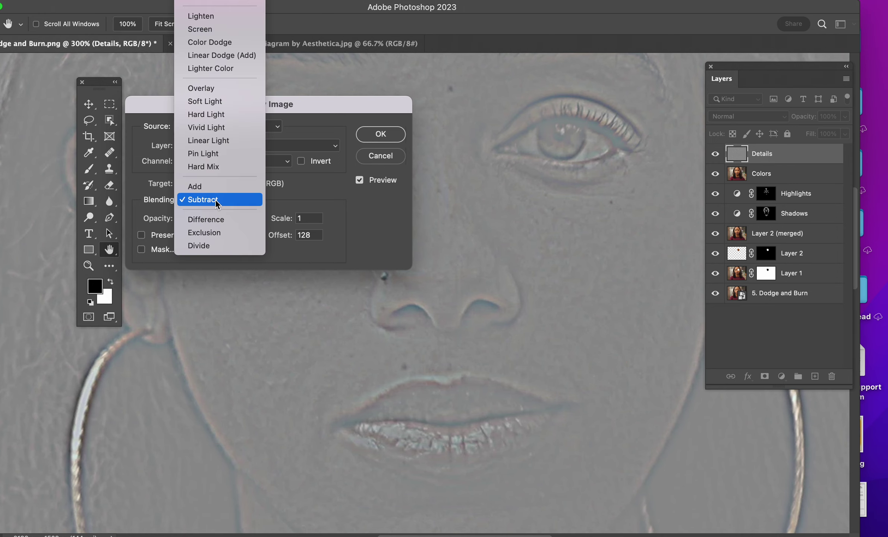
pyautogui.moveTo(229, 5)
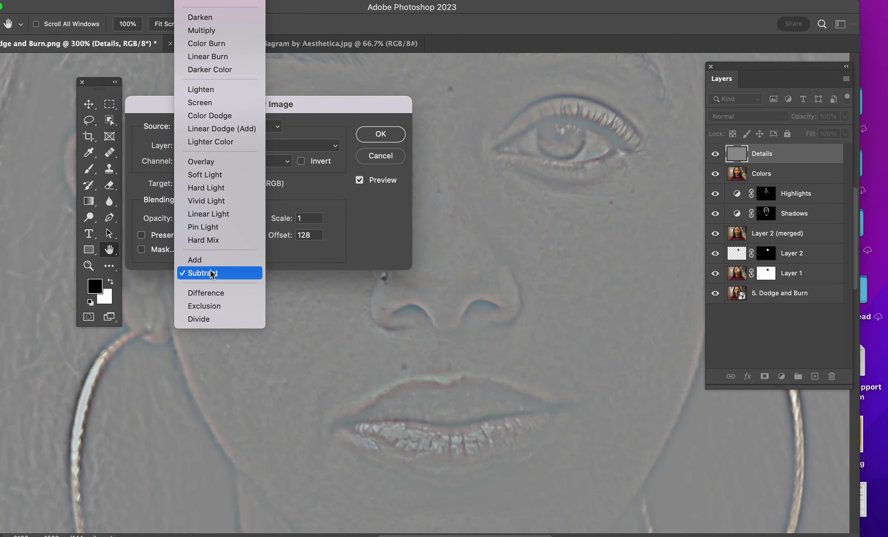
pyautogui.click(211, 273)
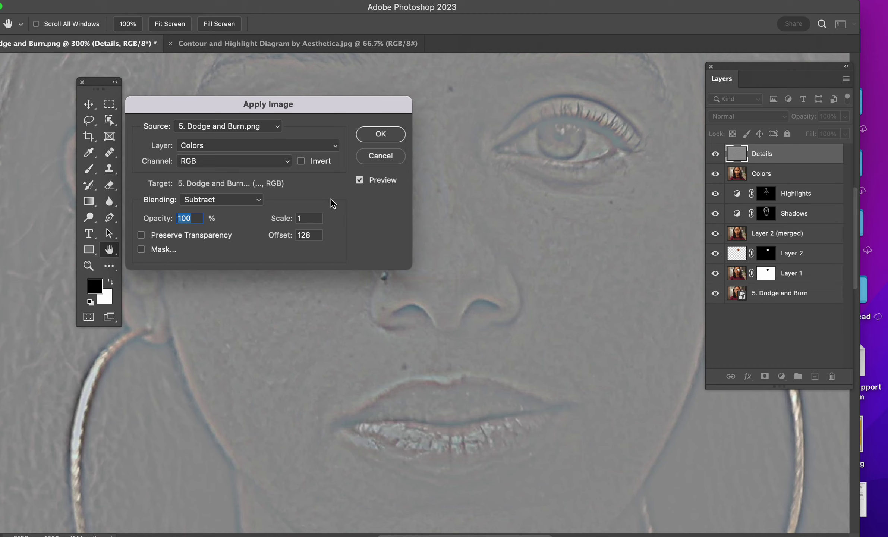
pyautogui.click(397, 137)
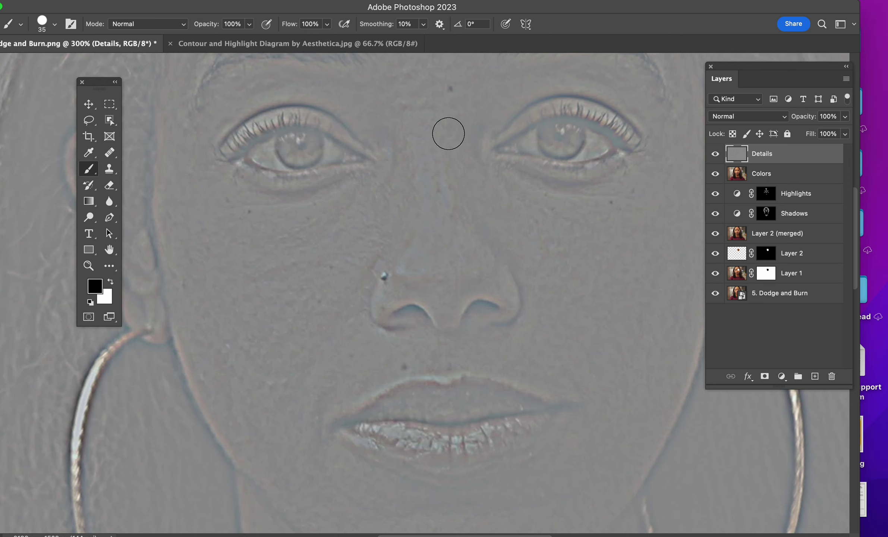
# Set the Details layer to Linear Light, zoom out, and hide Colors to compare.
pyautogui.scroll(10, 448, 132)
pyautogui.scroll(-7, 451, 141)
pyautogui.scroll(-5, 495, 177)
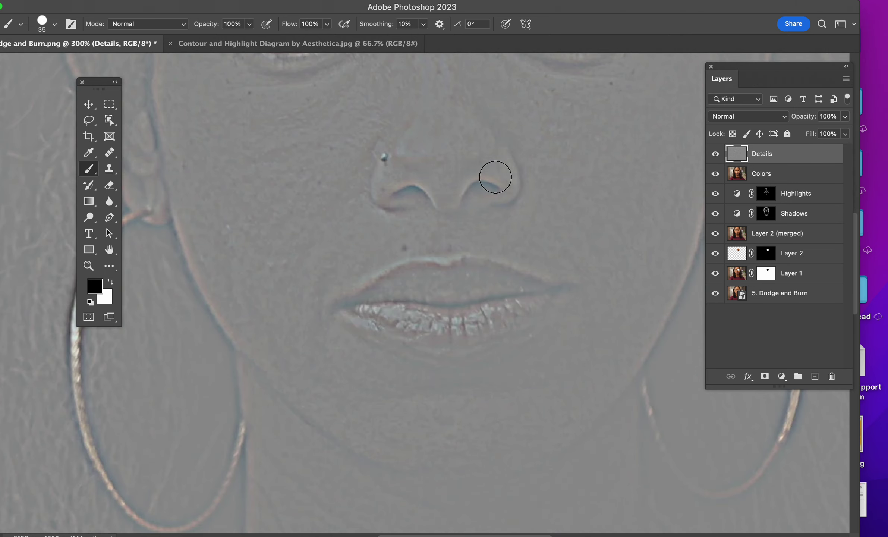
pyautogui.click(739, 117)
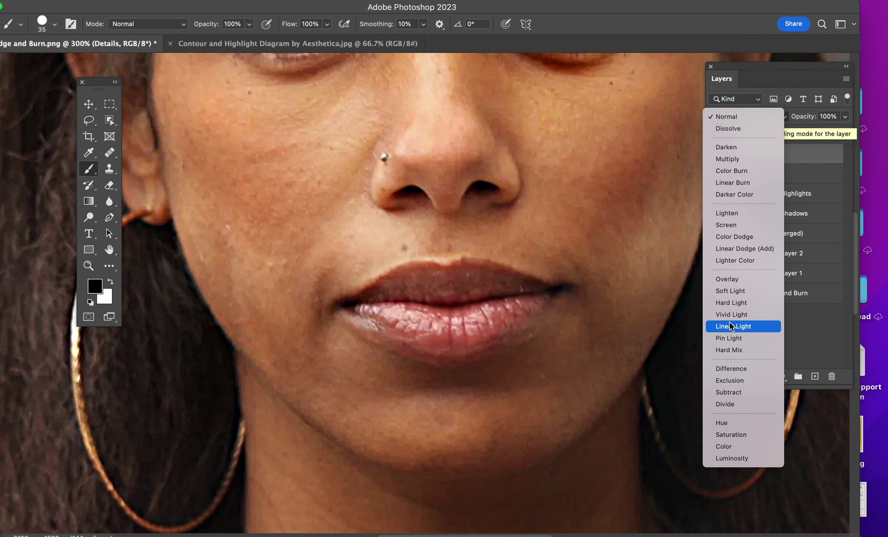
pyautogui.click(731, 326)
pyautogui.scroll(5, 594, 250)
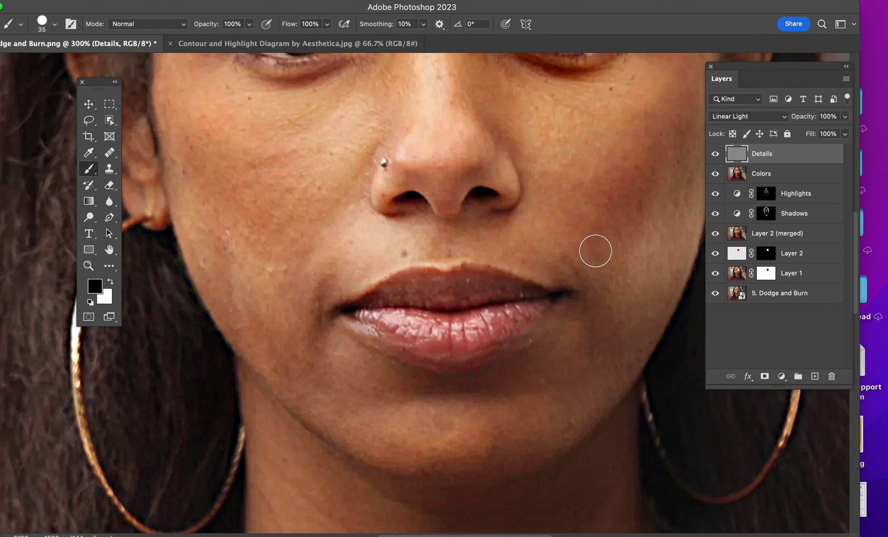
pyautogui.press('super+minus')
pyautogui.press('super+minus')
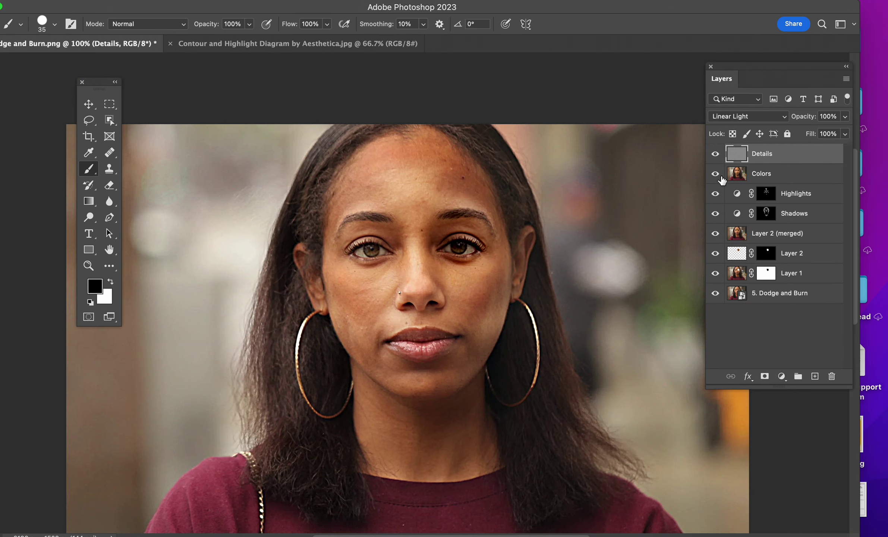
pyautogui.click(715, 174)
pyautogui.click(715, 174)
pyautogui.click(714, 154)
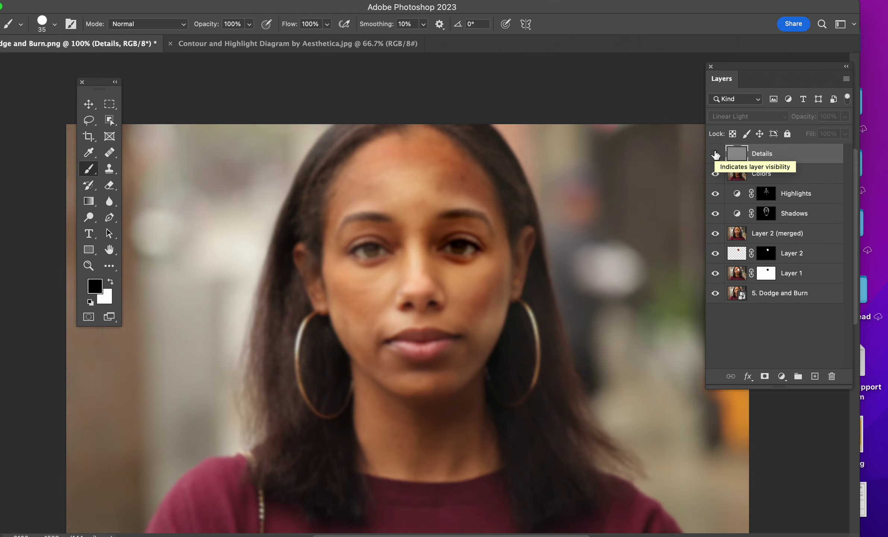
pyautogui.click(715, 174)
pyautogui.click(712, 153)
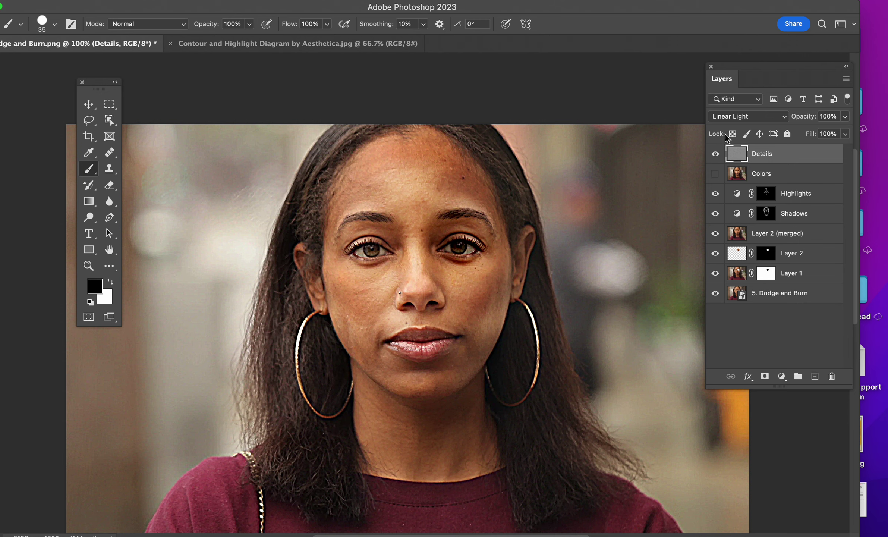
pyautogui.click(730, 117)
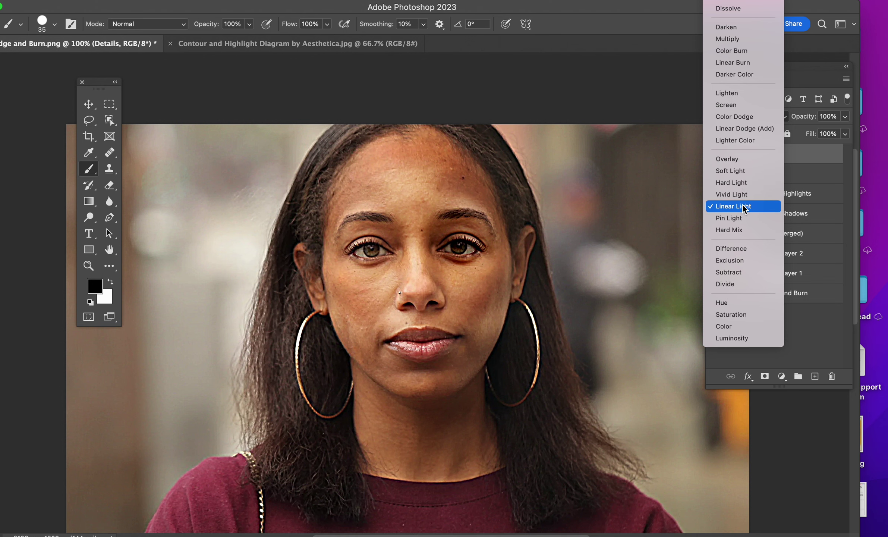
pyautogui.click(743, 207)
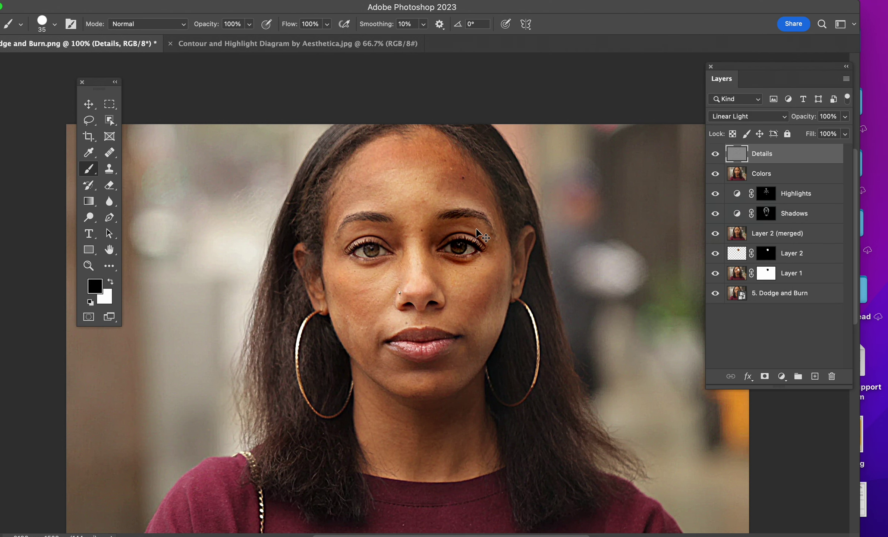
pyautogui.press('super+equal')
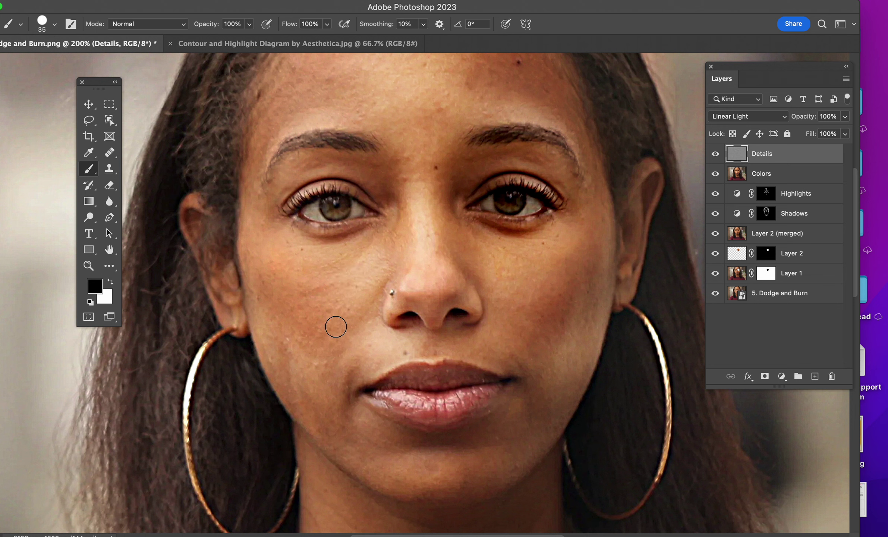
# Make the Colors layer active and switch to the Lasso tool.
pyautogui.click(737, 177)
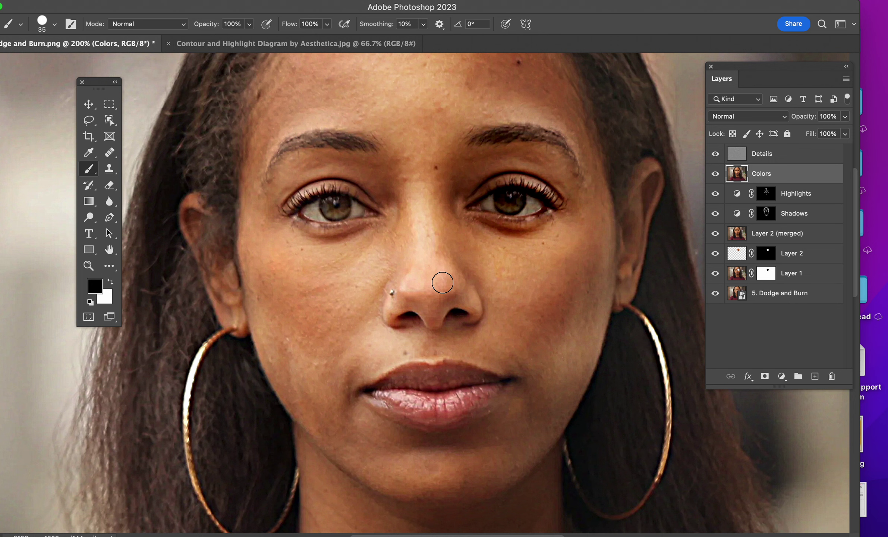
pyautogui.click(297, 1)
pyautogui.click(89, 125)
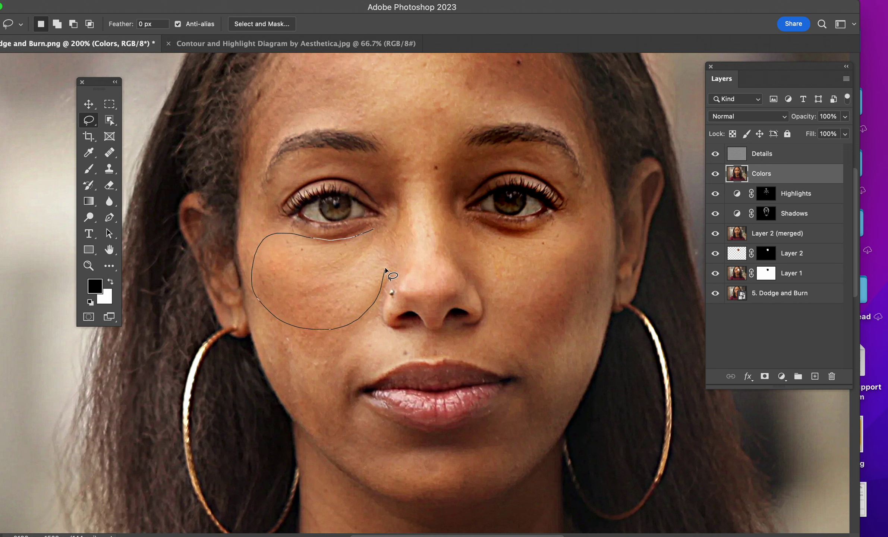
# Lasso the central forehead and the area between the brows, discarding earlier trial selections.
pyautogui.moveTo(375, 230); pyautogui.dragTo(376, 229)
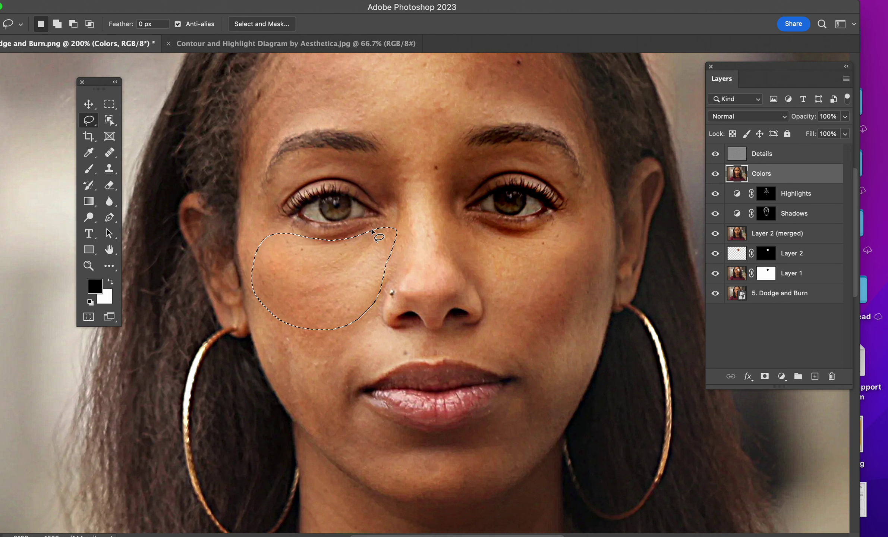
pyautogui.click(458, 281)
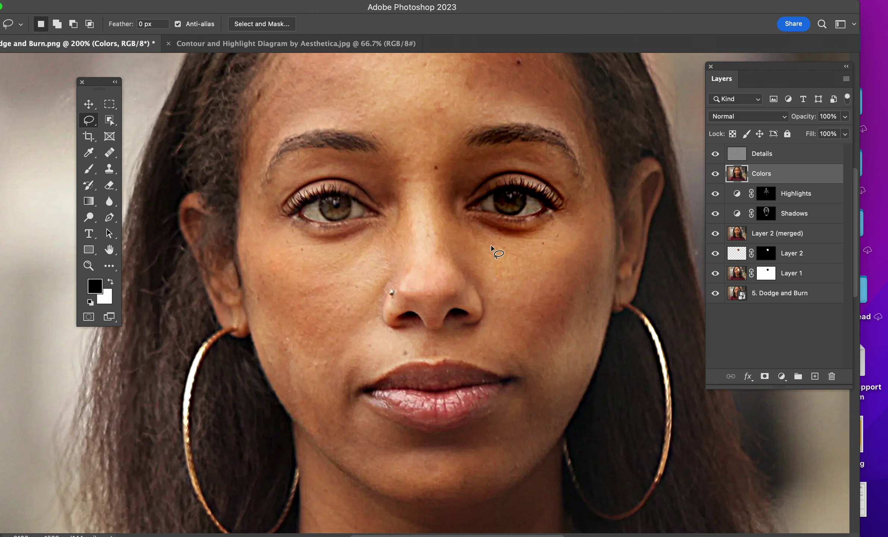
pyautogui.scroll(2, 497, 244)
pyautogui.moveTo(505, 65)
pyautogui.mouseDown()
pyautogui.moveTo(310, 85)
pyautogui.moveTo(282, 266)
pyautogui.moveTo(346, 333)
pyautogui.moveTo(533, 369)
pyautogui.moveTo(621, 227)
pyautogui.moveTo(636, 278)
pyautogui.moveTo(605, 138)
pyautogui.moveTo(486, 76)
pyautogui.mouseUp()
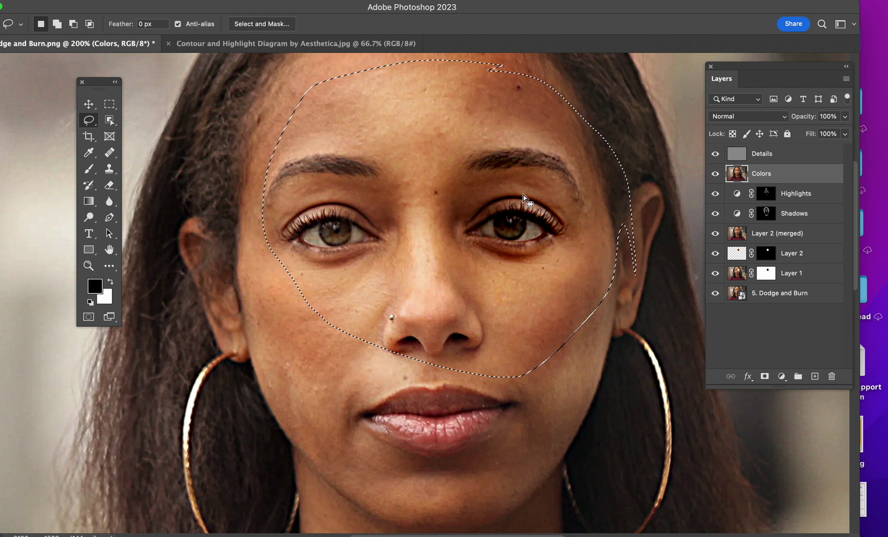
pyautogui.click(405, 280)
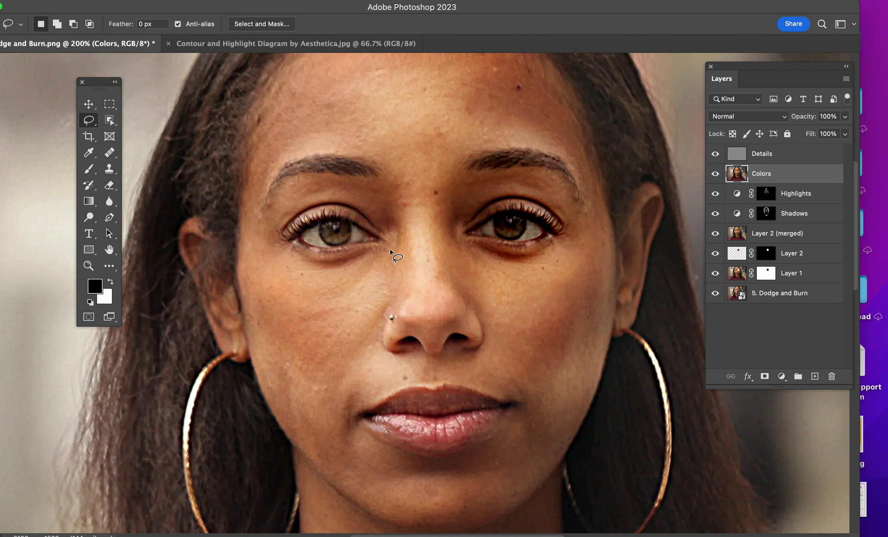
pyautogui.scroll(3, 406, 246)
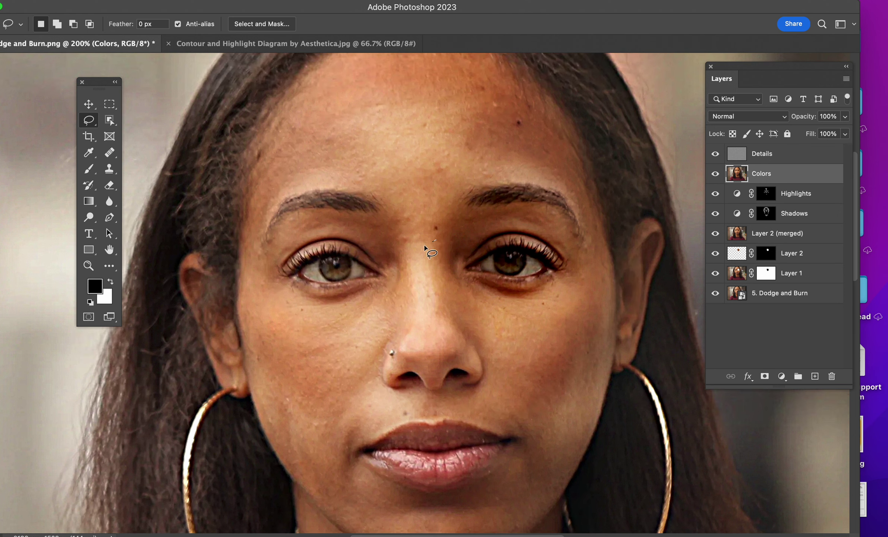
pyautogui.moveTo(336, 172)
pyautogui.mouseDown()
pyautogui.moveTo(351, 128)
pyautogui.moveTo(410, 110)
pyautogui.moveTo(455, 124)
pyautogui.moveTo(480, 152)
pyautogui.mouseUp()
pyautogui.moveTo(463, 188); pyautogui.dragTo(436, 240)
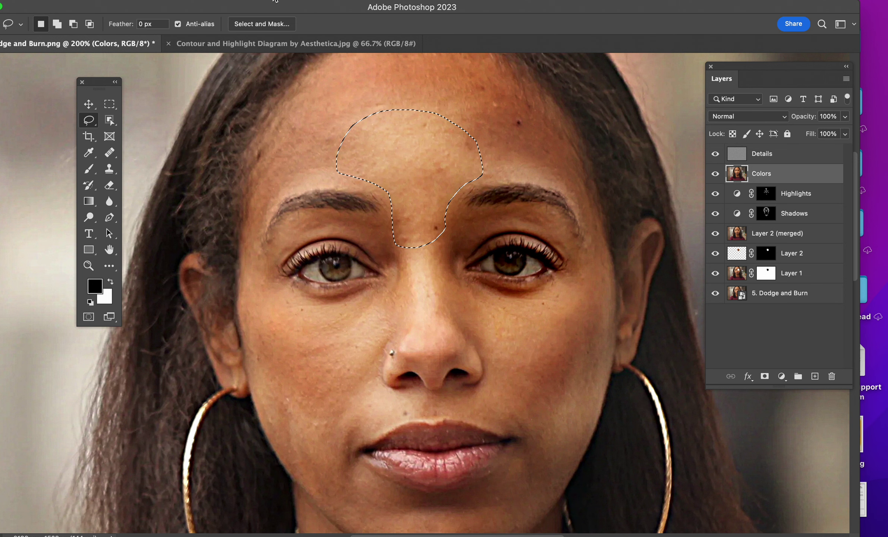
# Apply a 34.6-pixel Gaussian Blur to the selected central forehead patch.
pyautogui.click(285, 1)
pyautogui.moveTo(298, 151)
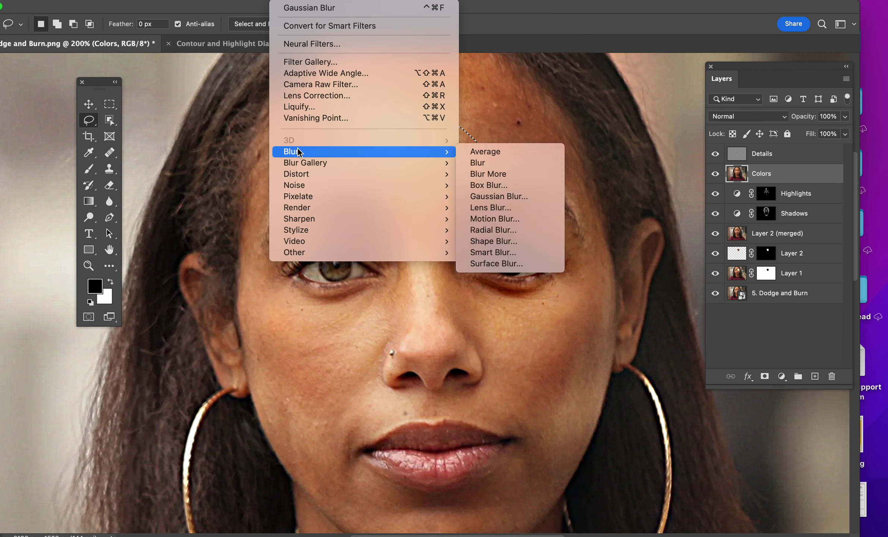
pyautogui.click(499, 196)
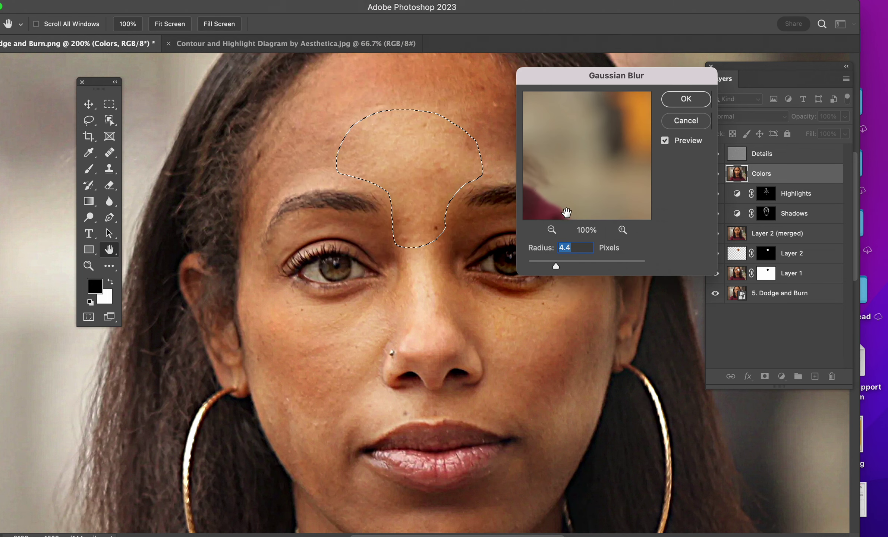
pyautogui.moveTo(572, 261)
pyautogui.mouseDown()
pyautogui.moveTo(590, 263)
pyautogui.moveTo(548, 259)
pyautogui.moveTo(576, 261)
pyautogui.mouseUp()
pyautogui.click(680, 99)
# Deselect and lasso the left side of the forehead up to the hairline.
pyautogui.press('l')
pyautogui.hotkey('ctrl', 'd')
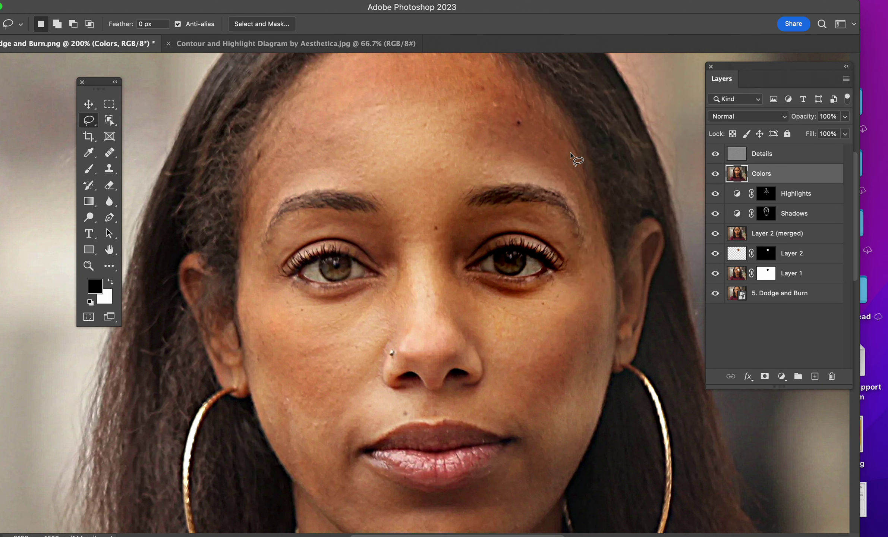
pyautogui.scroll(2, 575, 187)
pyautogui.scroll(1, 450, 228)
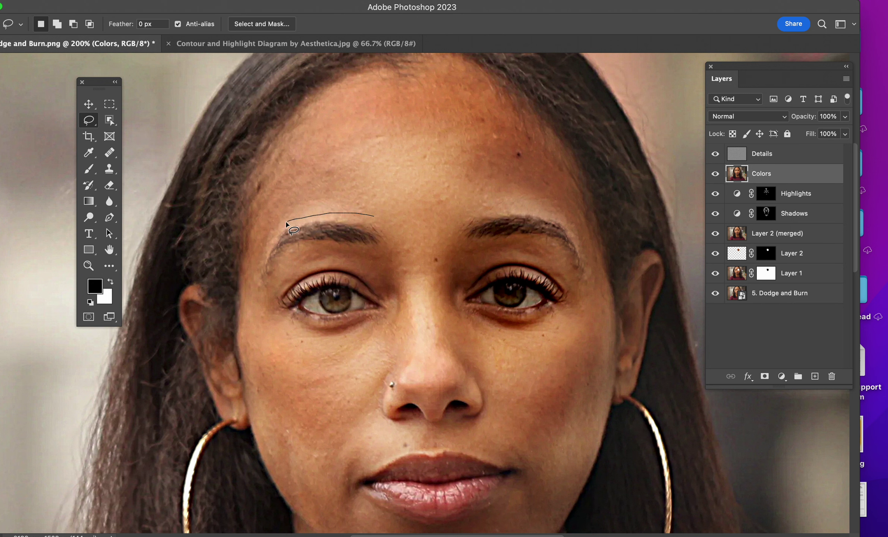
pyautogui.moveTo(270, 167)
pyautogui.mouseDown()
pyautogui.moveTo(298, 128)
pyautogui.moveTo(356, 98)
pyautogui.mouseUp()
pyautogui.moveTo(379, 213); pyautogui.dragTo(374, 215)
# Repeat the Gaussian Blur on the left forehead, then lasso and blur the right forehead.
pyautogui.click(261, 1)
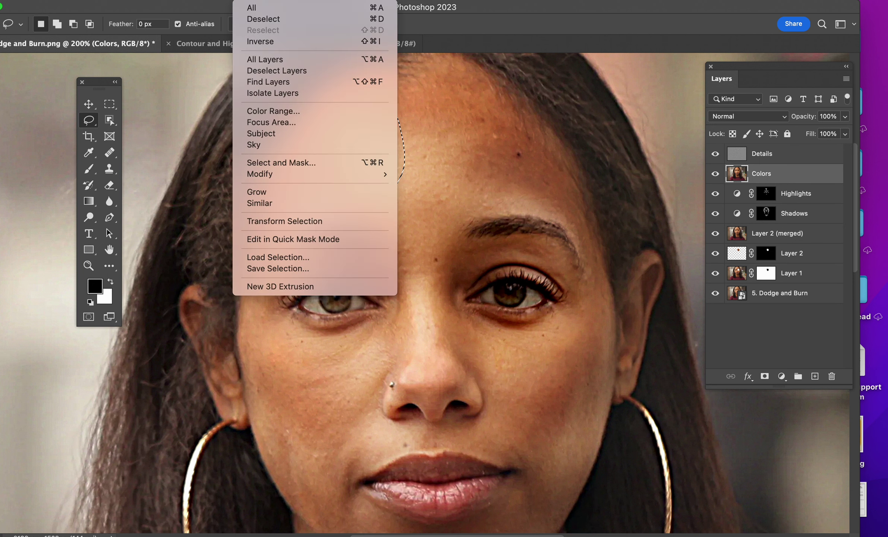
pyautogui.moveTo(295, 0)
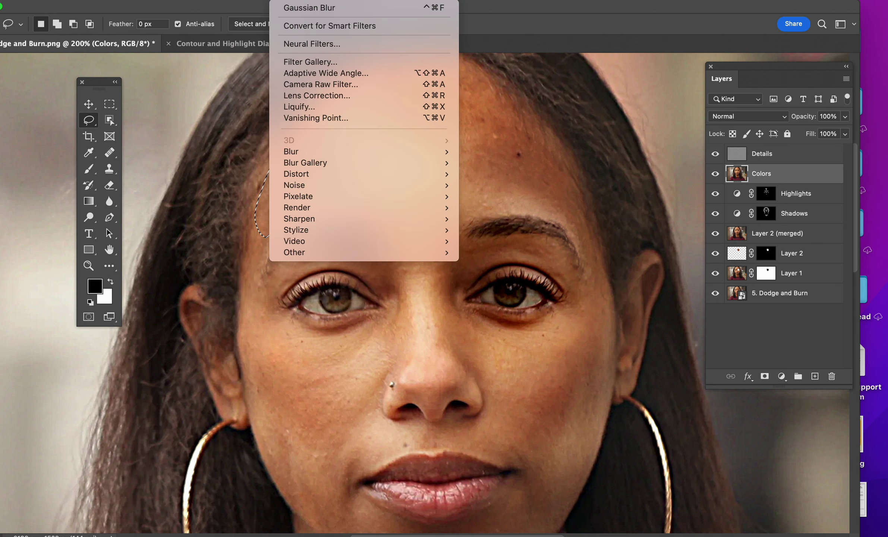
pyautogui.click(302, 9)
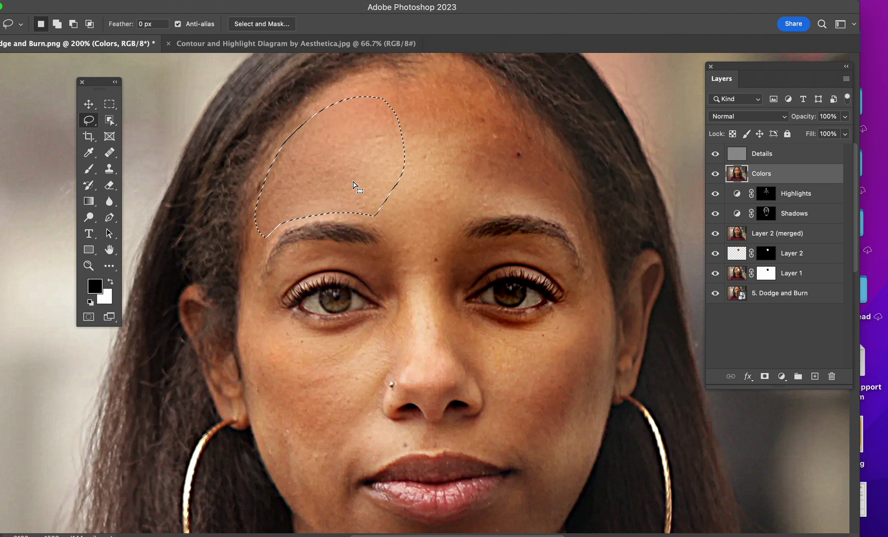
pyautogui.press('super+d')
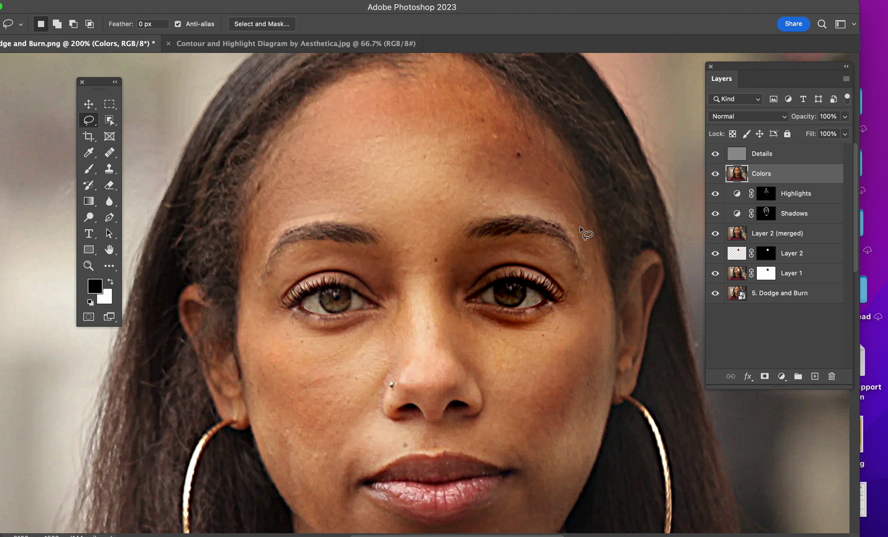
pyautogui.moveTo(579, 227)
pyautogui.mouseDown()
pyautogui.moveTo(461, 197)
pyautogui.moveTo(447, 159)
pyautogui.moveTo(453, 127)
pyautogui.mouseUp()
pyautogui.moveTo(509, 120)
pyautogui.mouseDown()
pyautogui.moveTo(554, 158)
pyautogui.moveTo(583, 207)
pyautogui.moveTo(579, 226)
pyautogui.mouseUp()
pyautogui.click(310, 8)
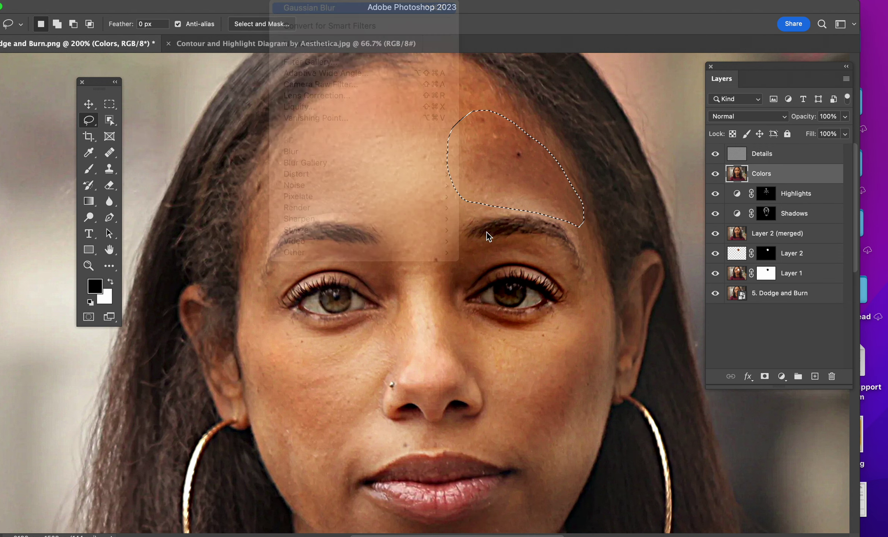
# Lasso the area under the right-hand eye and repeat the Gaussian Blur there.
pyautogui.scroll(-3, 480, 233)
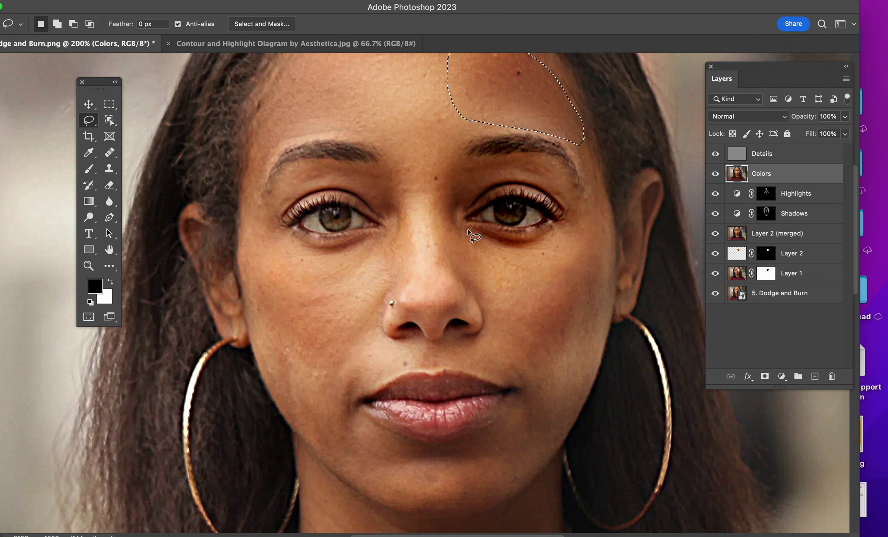
pyautogui.moveTo(468, 230); pyautogui.dragTo(513, 245)
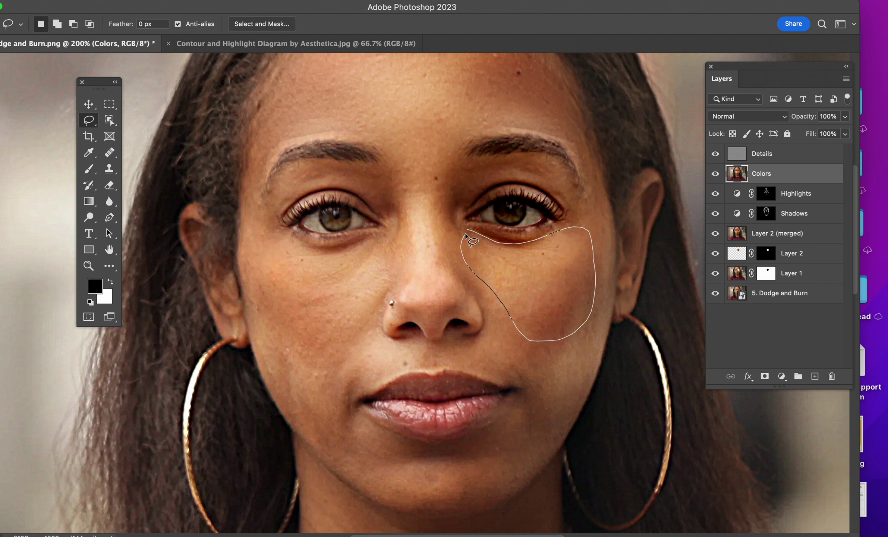
pyautogui.moveTo(466, 236); pyautogui.dragTo(467, 231)
pyautogui.click(296, 4)
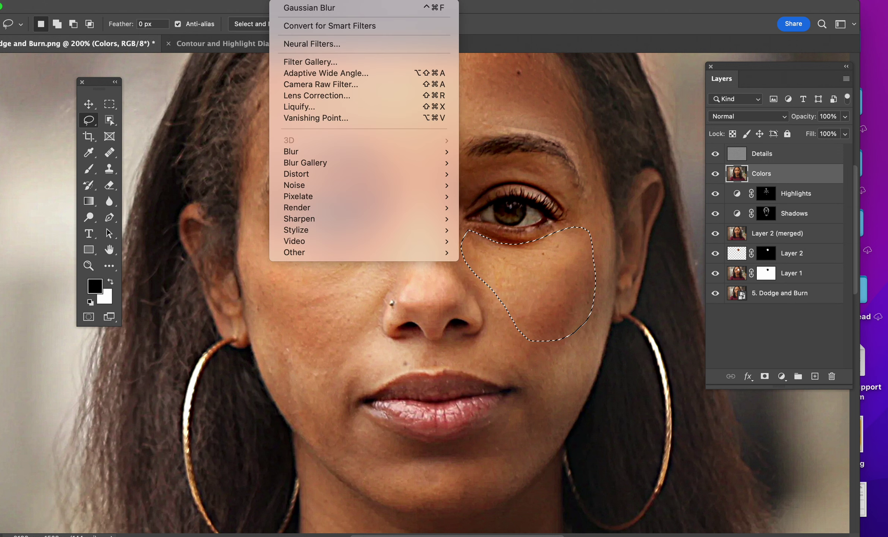
pyautogui.click(297, 8)
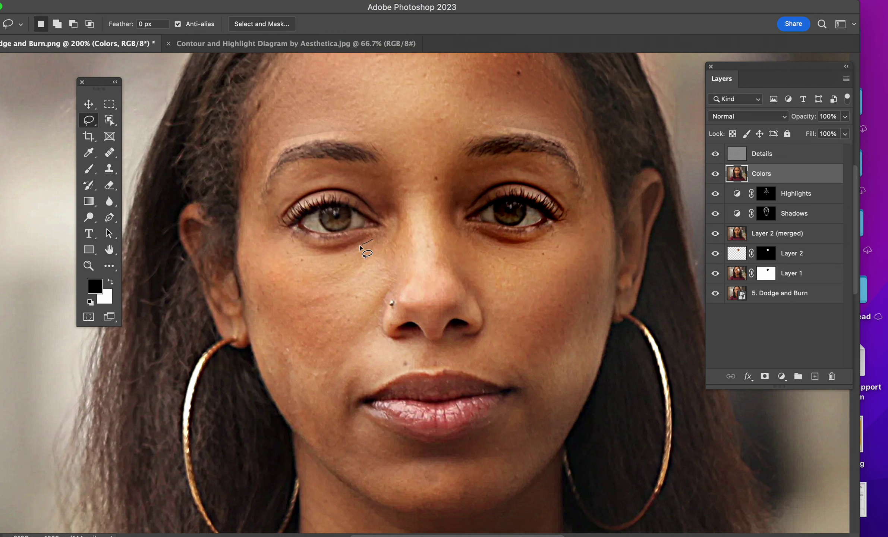
# Lasso the left cheek, reapply Gaussian Blur to it, and deselect.
pyautogui.moveTo(264, 262); pyautogui.dragTo(275, 327)
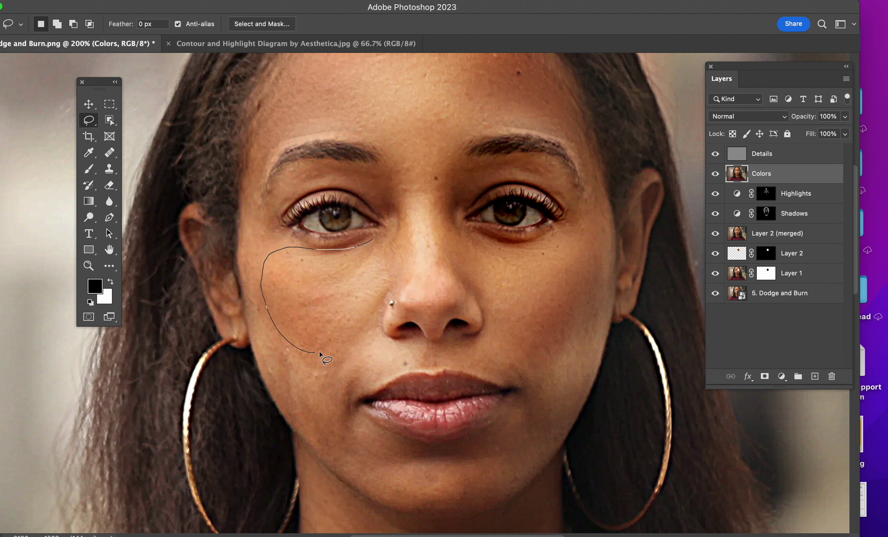
pyautogui.moveTo(320, 353)
pyautogui.mouseDown()
pyautogui.moveTo(350, 339)
pyautogui.moveTo(368, 304)
pyautogui.mouseUp()
pyautogui.moveTo(378, 242); pyautogui.dragTo(374, 239)
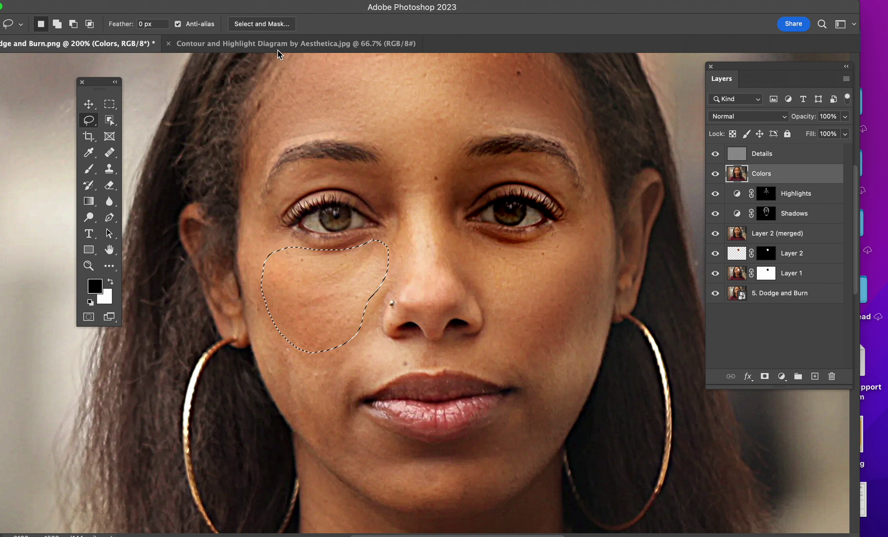
pyautogui.click(249, 2)
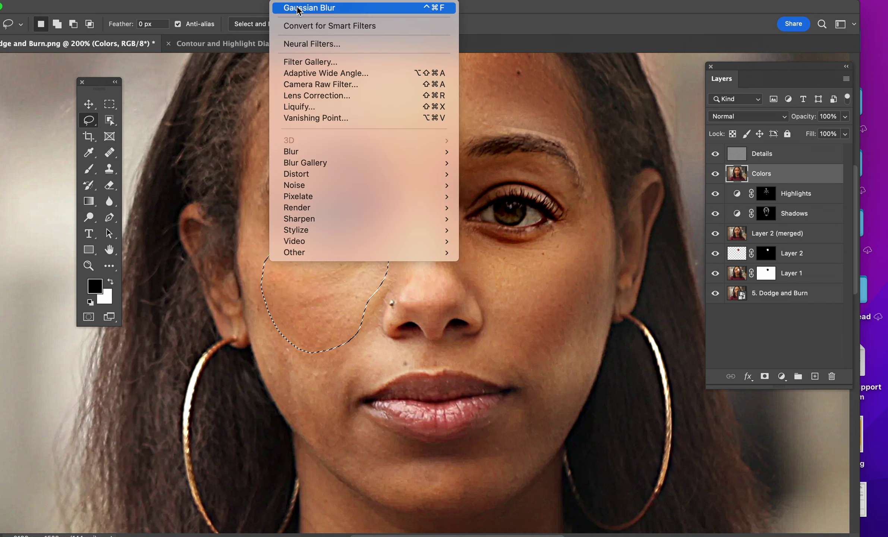
pyautogui.click(296, 8)
pyautogui.click(429, 312)
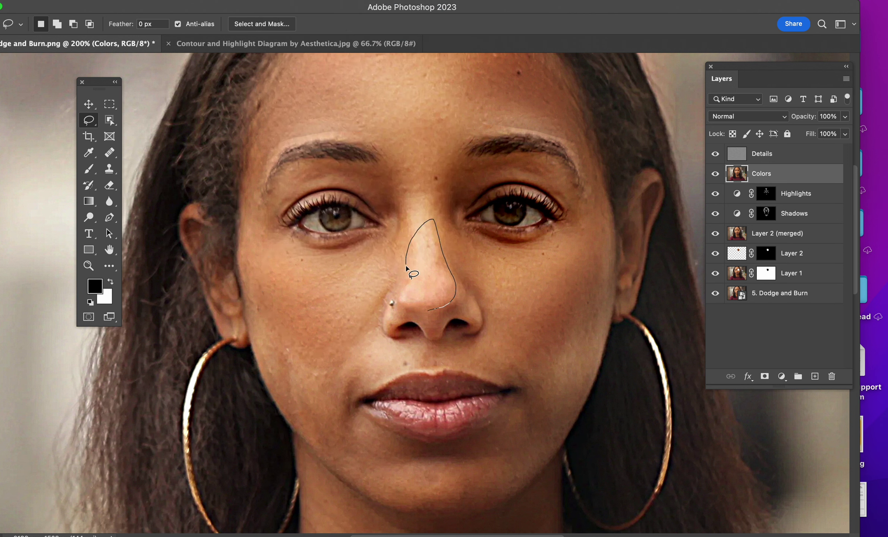
# Select the area around the nose, reapply Gaussian Blur, and deselect.
pyautogui.moveTo(429, 312); pyautogui.dragTo(429, 310)
pyautogui.click(296, 8)
pyautogui.click(371, 192)
pyautogui.click(348, 350)
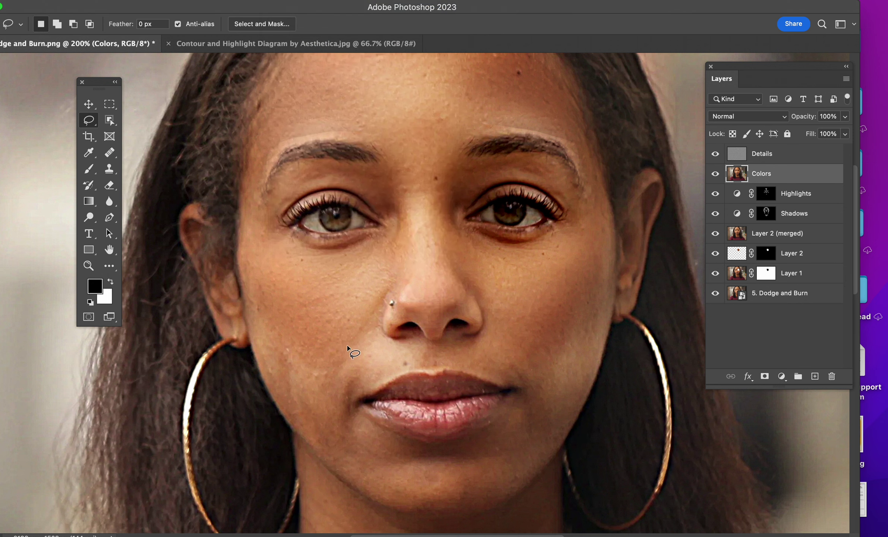
# Outline the cheek beside the mouth, cancel the Filter menu without applying anything, and deselect.
pyautogui.moveTo(414, 313)
pyautogui.mouseDown()
pyautogui.moveTo(447, 287)
pyautogui.moveTo(440, 309)
pyautogui.moveTo(417, 314)
pyautogui.mouseUp()
pyautogui.scroll(-1, 446, 298)
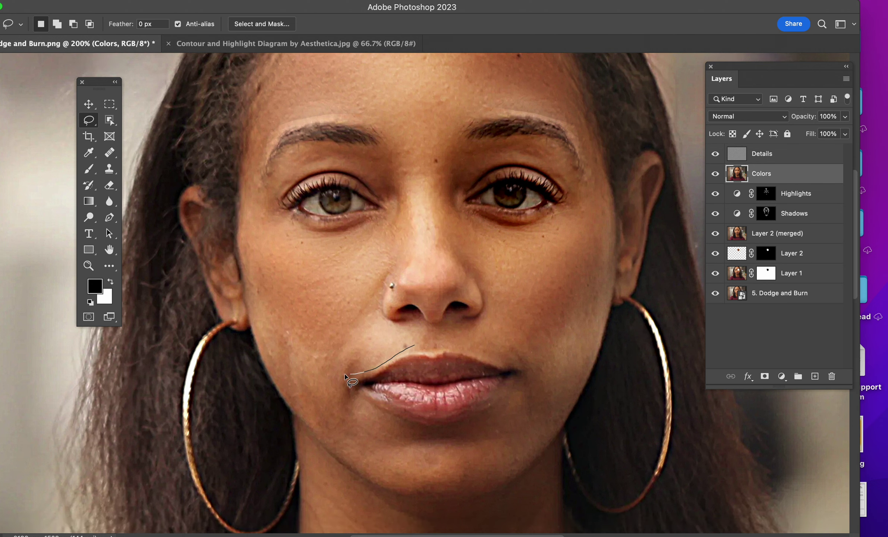
pyautogui.moveTo(290, 362)
pyautogui.mouseDown()
pyautogui.moveTo(313, 315)
pyautogui.moveTo(355, 314)
pyautogui.moveTo(414, 345)
pyautogui.mouseUp()
pyautogui.click(285, 0)
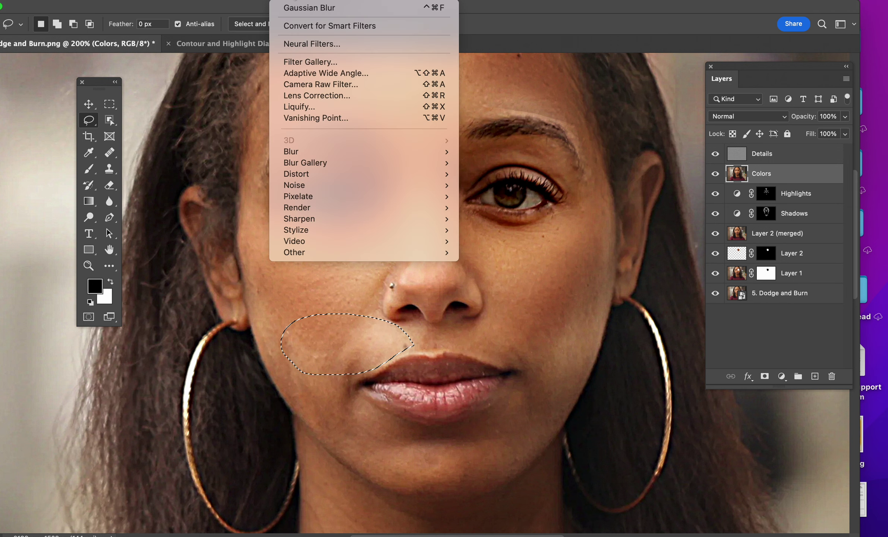
pyautogui.press('Escape')
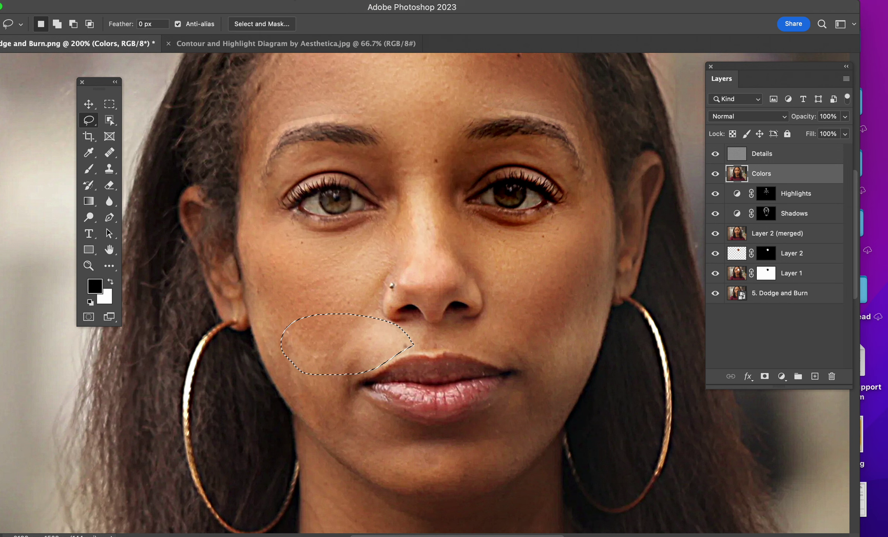
pyautogui.click(331, 206)
pyautogui.scroll(2, 496, 255)
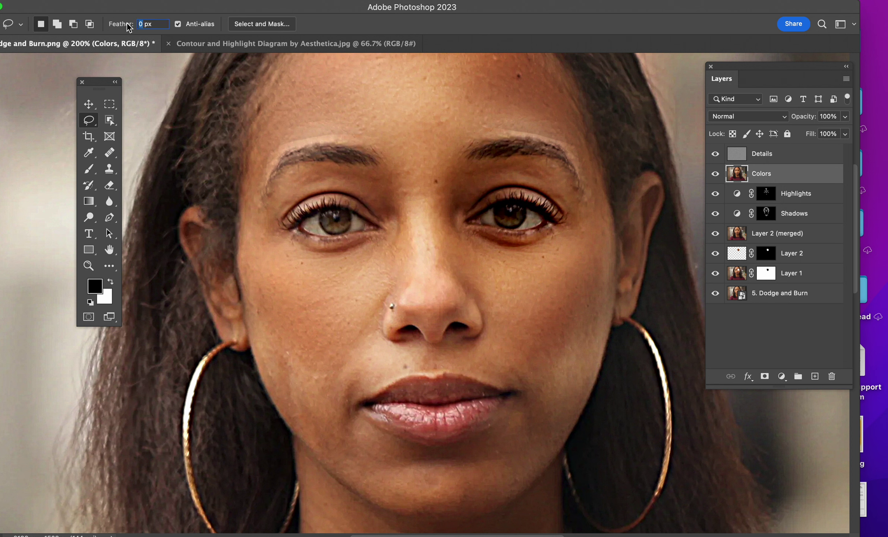
# Set the Lasso feather to 20 px, lasso the forehead, apply Gaussian Blur, and deselect with Cmd+D.
pyautogui.write('2')
pyautogui.scroll(2, 502, 173)
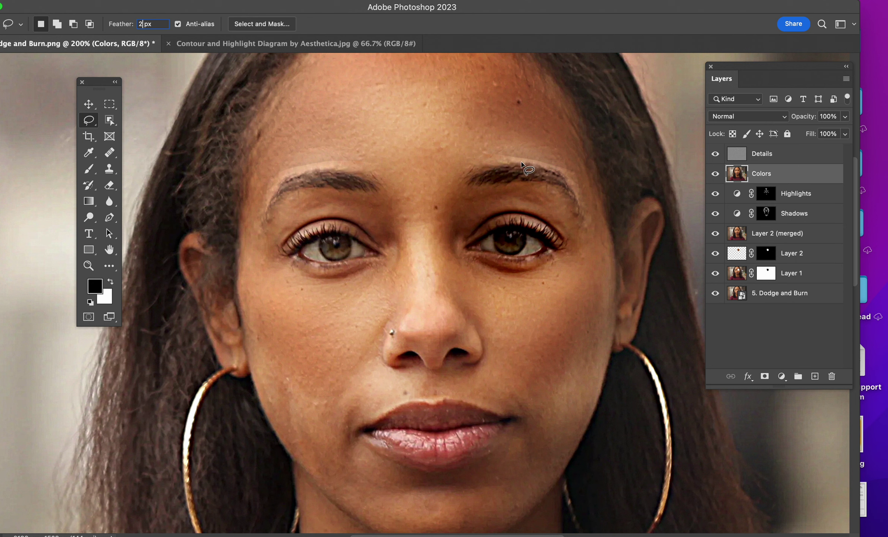
pyautogui.moveTo(373, 269)
pyautogui.mouseDown()
pyautogui.moveTo(367, 328)
pyautogui.moveTo(265, 305)
pyautogui.moveTo(373, 269)
pyautogui.mouseUp()
pyautogui.moveTo(466, 260); pyautogui.dragTo(522, 373)
pyautogui.moveTo(459, 56); pyautogui.dragTo(574, 186)
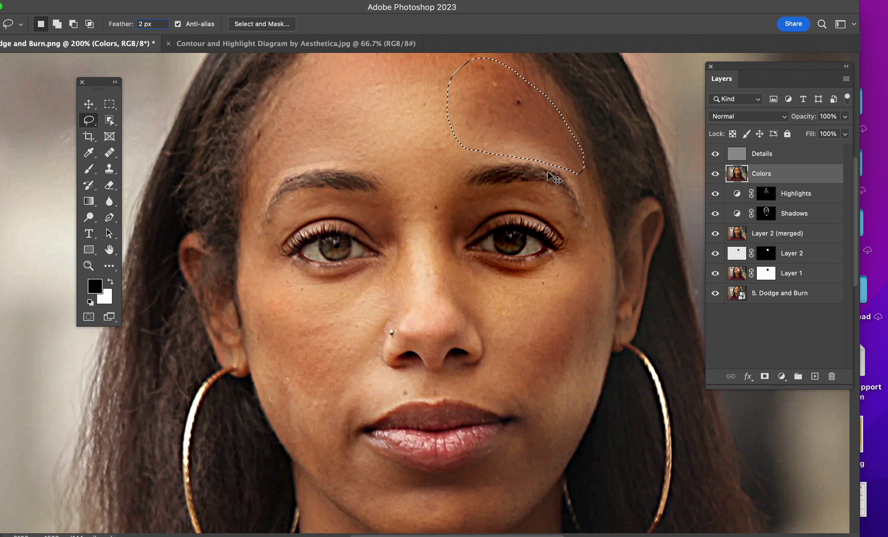
pyautogui.moveTo(265, 184)
pyautogui.mouseDown()
pyautogui.moveTo(331, 54)
pyautogui.moveTo(404, 108)
pyautogui.moveTo(375, 163)
pyautogui.moveTo(265, 184)
pyautogui.mouseUp()
pyautogui.write('0')
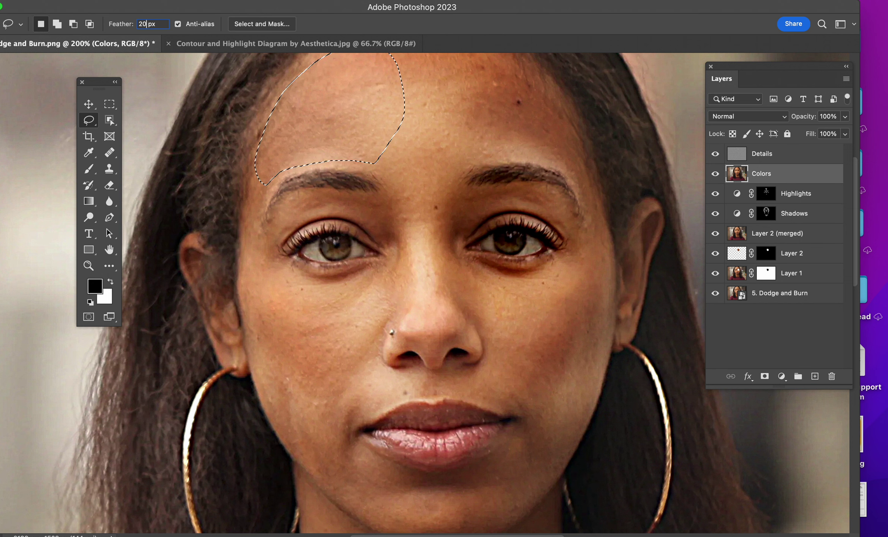
pyautogui.click(289, 1)
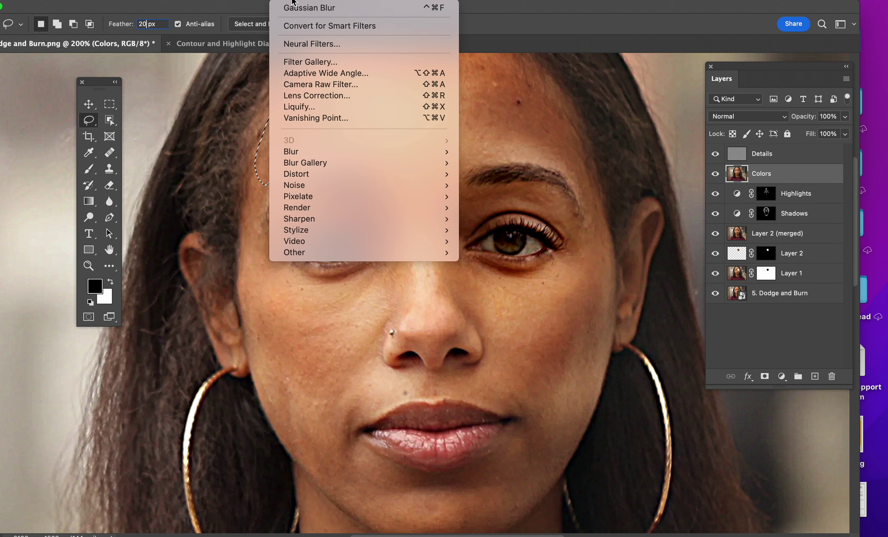
pyautogui.click(310, 8)
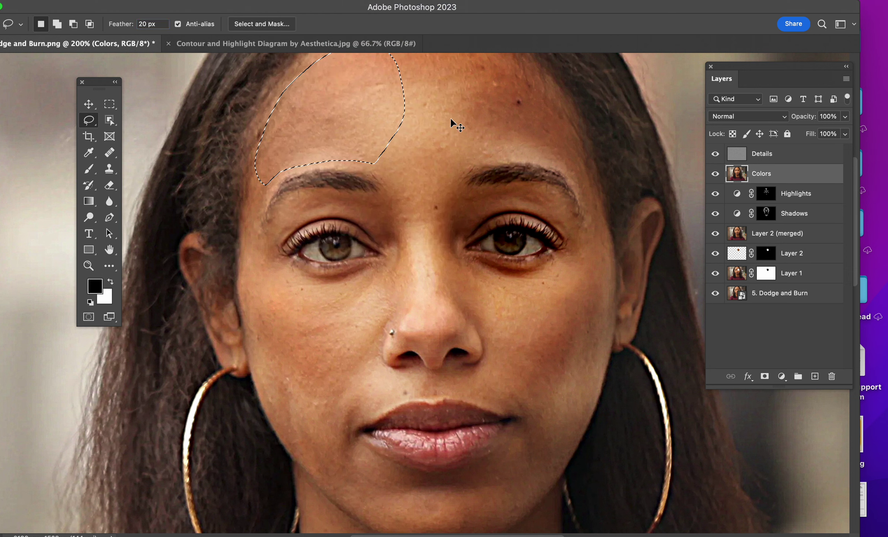
pyautogui.press('super+d')
# Lasso the left and right cheeks, reapplying Gaussian Blur to each.
pyautogui.moveTo(263, 298)
pyautogui.mouseDown()
pyautogui.moveTo(259, 337)
pyautogui.moveTo(271, 378)
pyautogui.moveTo(312, 409)
pyautogui.moveTo(352, 402)
pyautogui.mouseUp()
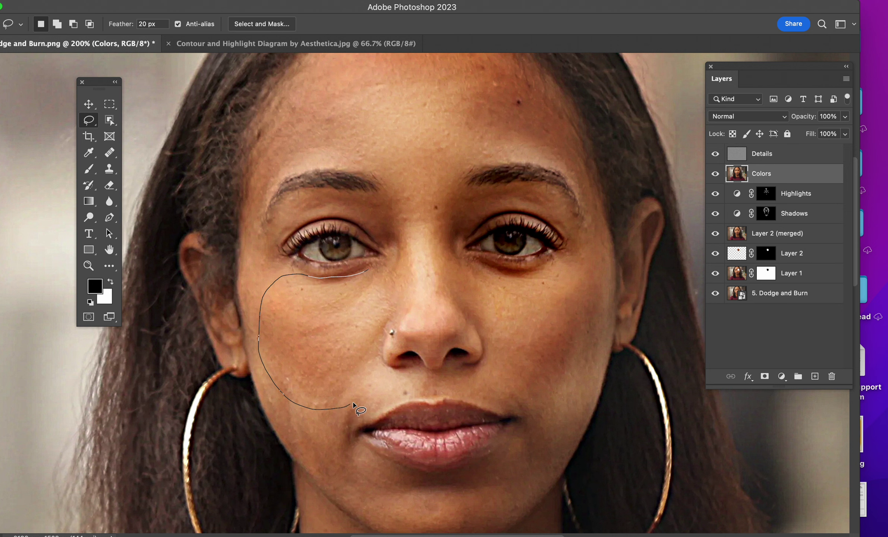
pyautogui.moveTo(371, 271); pyautogui.dragTo(372, 270)
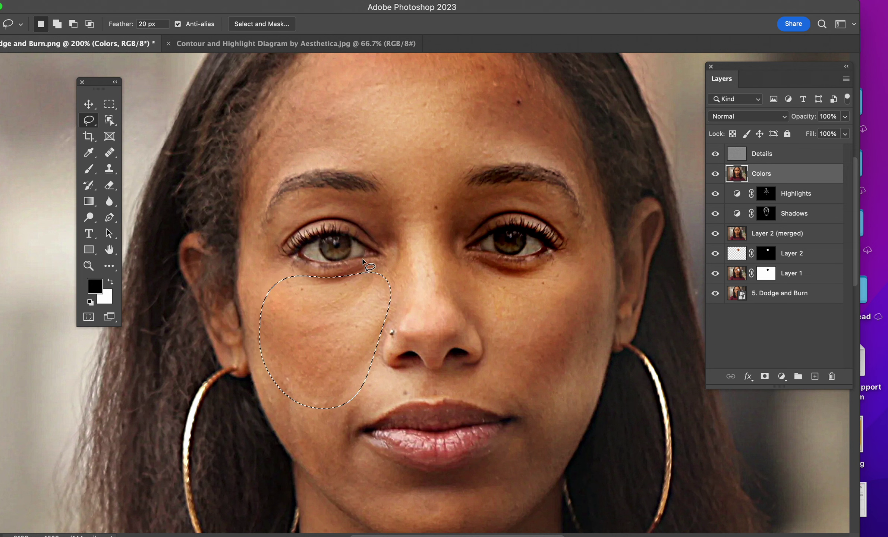
pyautogui.click(298, 1)
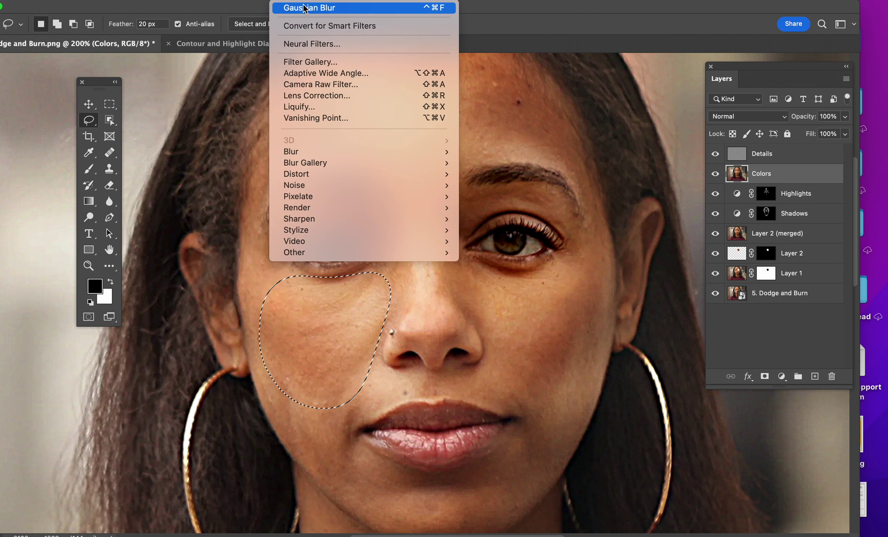
pyautogui.click(304, 8)
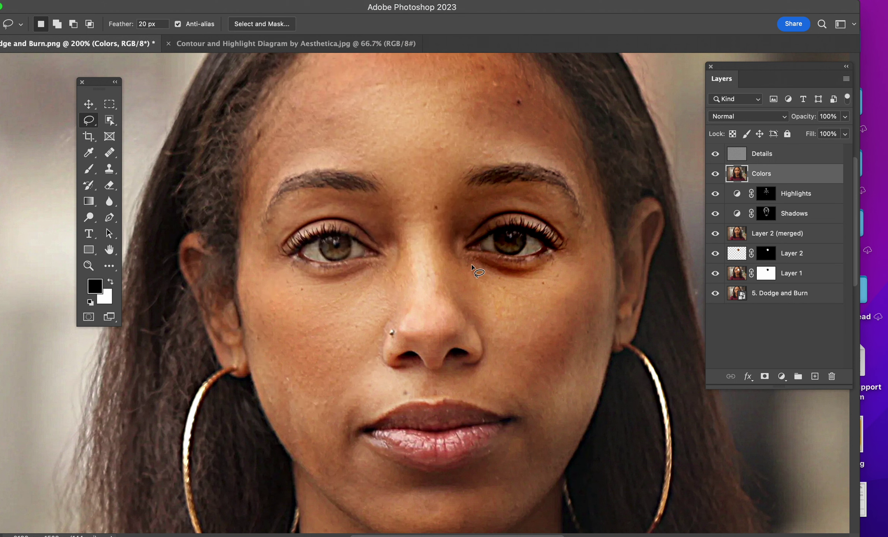
pyautogui.moveTo(591, 319); pyautogui.dragTo(573, 400)
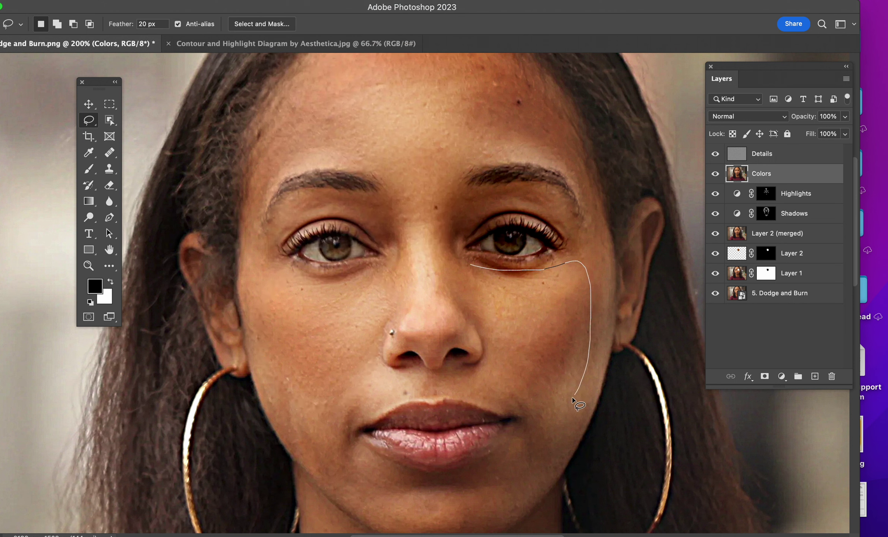
pyautogui.moveTo(468, 280); pyautogui.dragTo(470, 266)
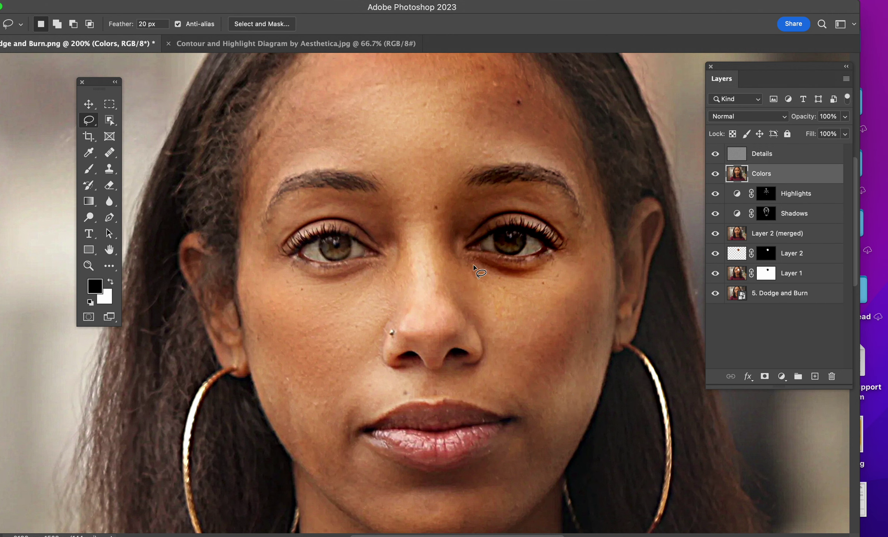
pyautogui.click(298, 0)
pyautogui.click(309, 7)
# Blur the cheek beside the lips and the lower right cheek with feathered lasso selections.
pyautogui.scroll(-5, 372, 260)
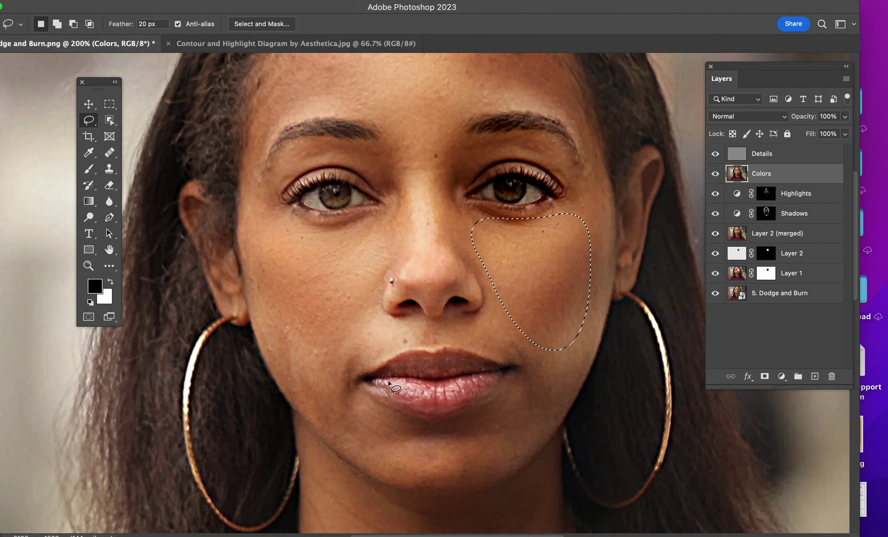
pyautogui.moveTo(398, 318); pyautogui.dragTo(353, 357)
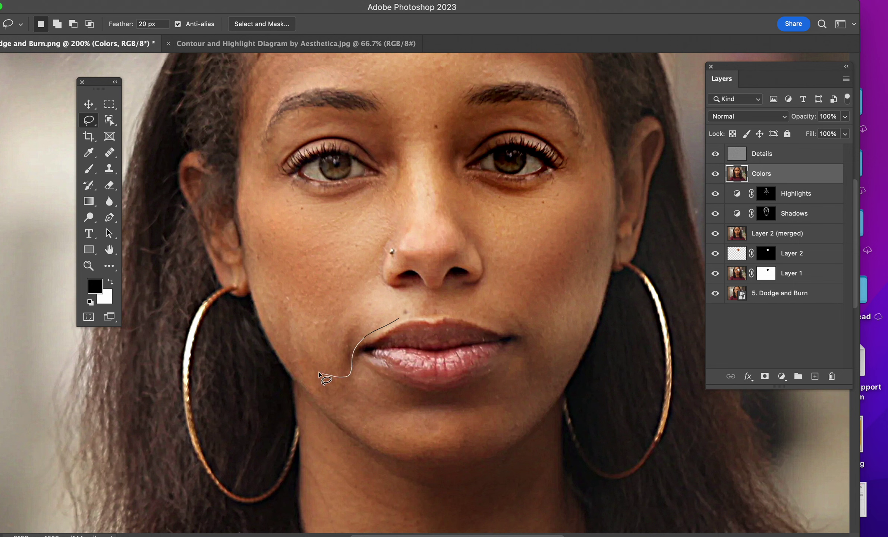
pyautogui.moveTo(286, 343)
pyautogui.mouseDown()
pyautogui.moveTo(302, 281)
pyautogui.moveTo(368, 279)
pyautogui.moveTo(401, 316)
pyautogui.mouseUp()
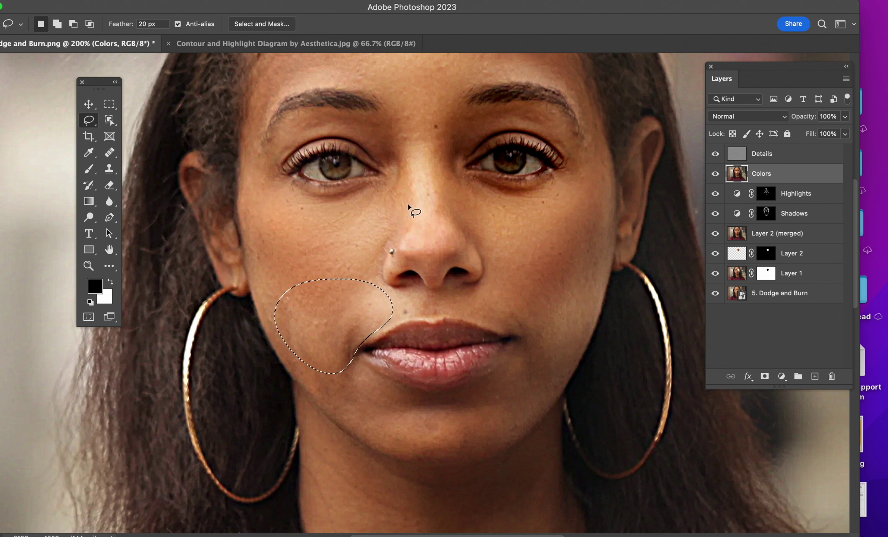
pyautogui.click(312, 1)
pyautogui.click(313, 7)
pyautogui.moveTo(501, 297); pyautogui.dragTo(483, 309)
pyautogui.moveTo(517, 337)
pyautogui.mouseDown()
pyautogui.moveTo(504, 381)
pyautogui.moveTo(511, 430)
pyautogui.moveTo(543, 405)
pyautogui.moveTo(571, 353)
pyautogui.moveTo(583, 277)
pyautogui.moveTo(546, 275)
pyautogui.moveTo(506, 300)
pyautogui.mouseUp()
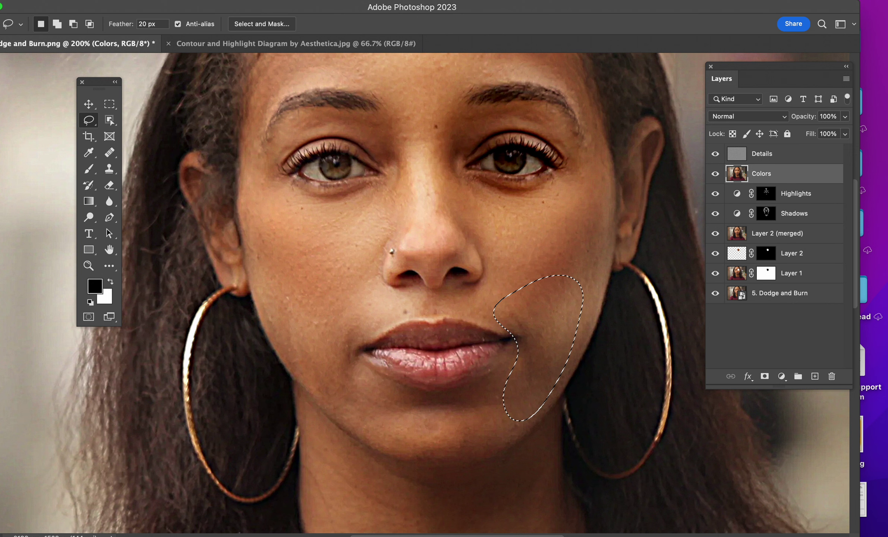
pyautogui.click(298, 2)
pyautogui.click(302, 8)
# Lasso the chin and the left jaw cheek, reapplying Gaussian Blur to each.
pyautogui.moveTo(451, 403)
pyautogui.mouseDown()
pyautogui.moveTo(396, 400)
pyautogui.moveTo(374, 388)
pyautogui.mouseUp()
pyautogui.moveTo(396, 451)
pyautogui.mouseDown()
pyautogui.moveTo(467, 456)
pyautogui.moveTo(517, 434)
pyautogui.moveTo(509, 405)
pyautogui.moveTo(471, 389)
pyautogui.moveTo(456, 401)
pyautogui.mouseUp()
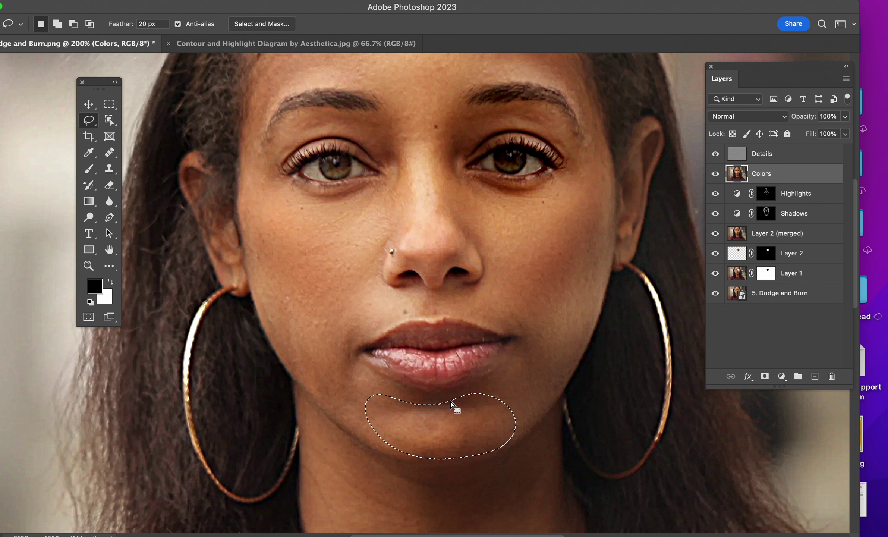
pyautogui.click(298, 2)
pyautogui.click(296, 8)
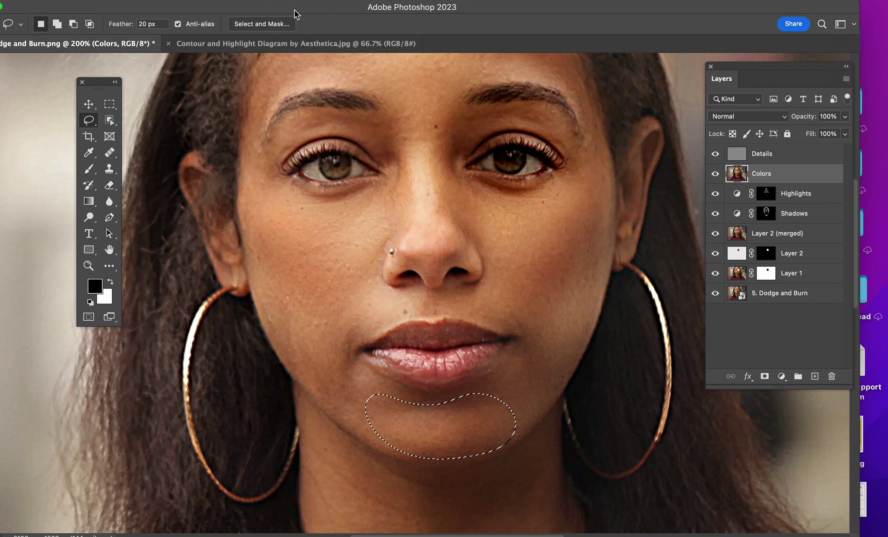
pyautogui.moveTo(341, 389); pyautogui.dragTo(346, 344)
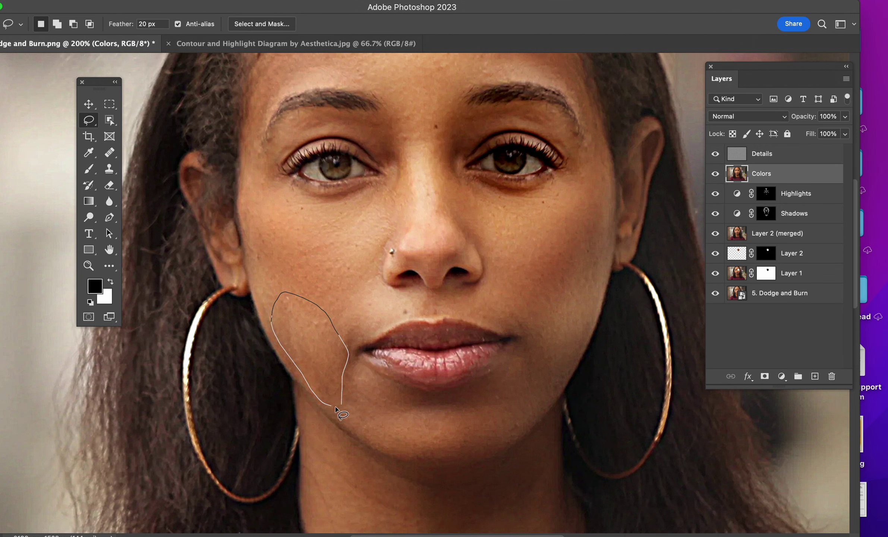
pyautogui.moveTo(336, 408); pyautogui.dragTo(337, 406)
pyautogui.click(298, 2)
pyautogui.click(298, 9)
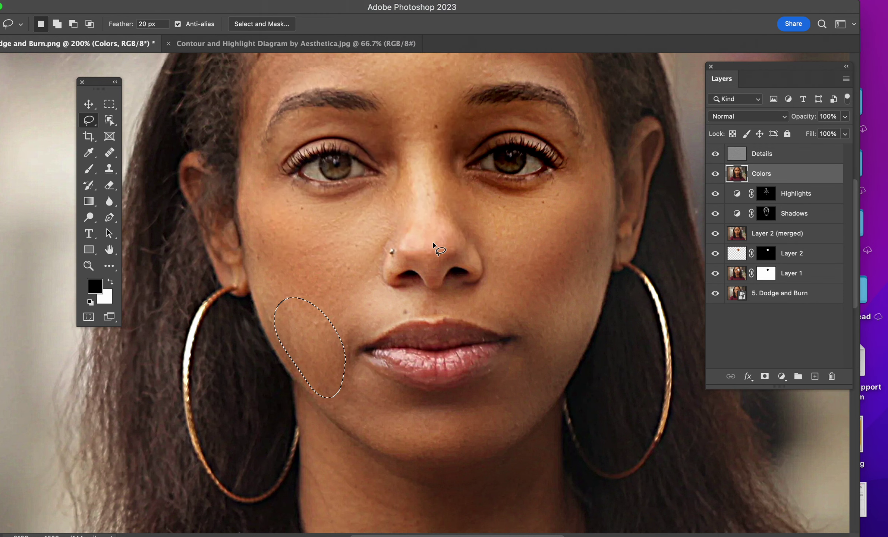
pyautogui.scroll(1, 433, 246)
pyautogui.scroll(8, 460, 285)
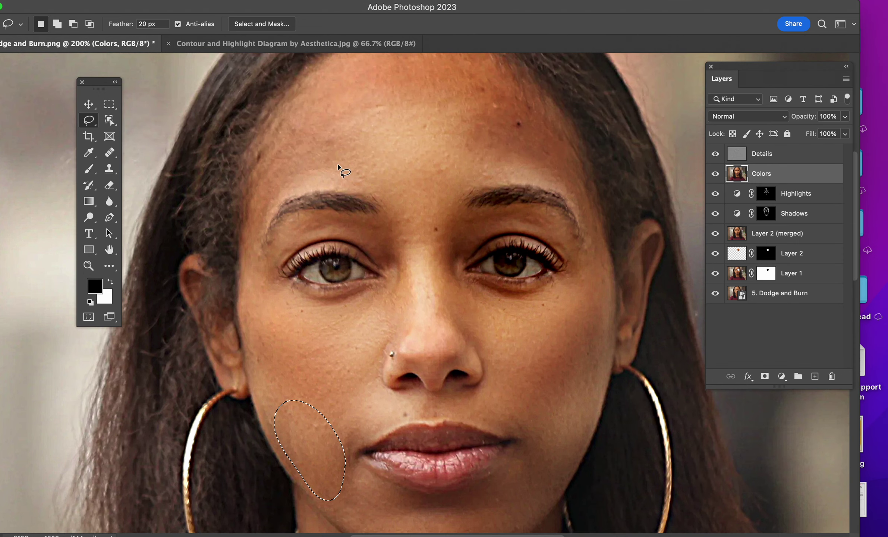
# Reapply Gaussian Blur to a central forehead area and the right brow area, then deselect.
pyautogui.moveTo(349, 144)
pyautogui.mouseDown()
pyautogui.moveTo(369, 136)
pyautogui.moveTo(491, 150)
pyautogui.moveTo(526, 116)
pyautogui.moveTo(492, 71)
pyautogui.moveTo(432, 58)
pyautogui.moveTo(345, 64)
pyautogui.moveTo(293, 89)
pyautogui.moveTo(259, 132)
pyautogui.moveTo(277, 181)
pyautogui.moveTo(334, 159)
pyautogui.moveTo(350, 144)
pyautogui.mouseUp()
pyautogui.click(290, 1)
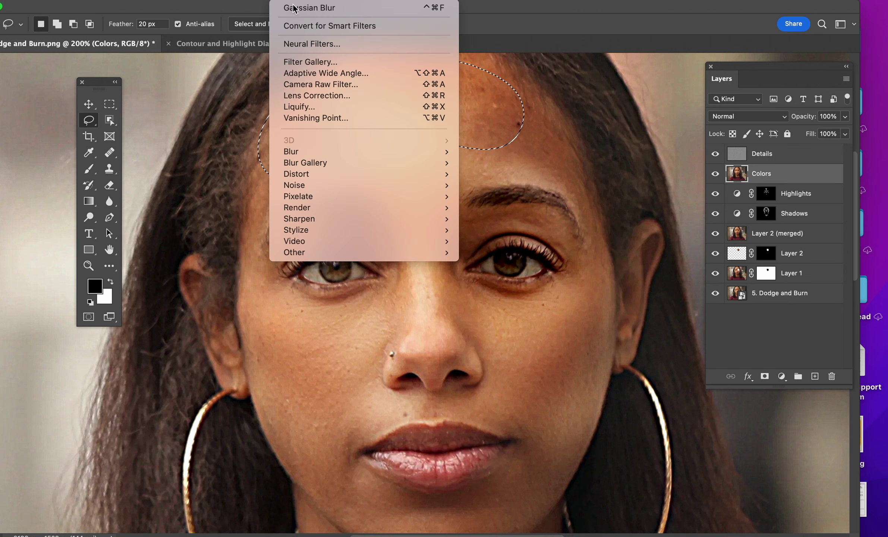
pyautogui.click(294, 9)
pyautogui.moveTo(495, 161); pyautogui.dragTo(570, 173)
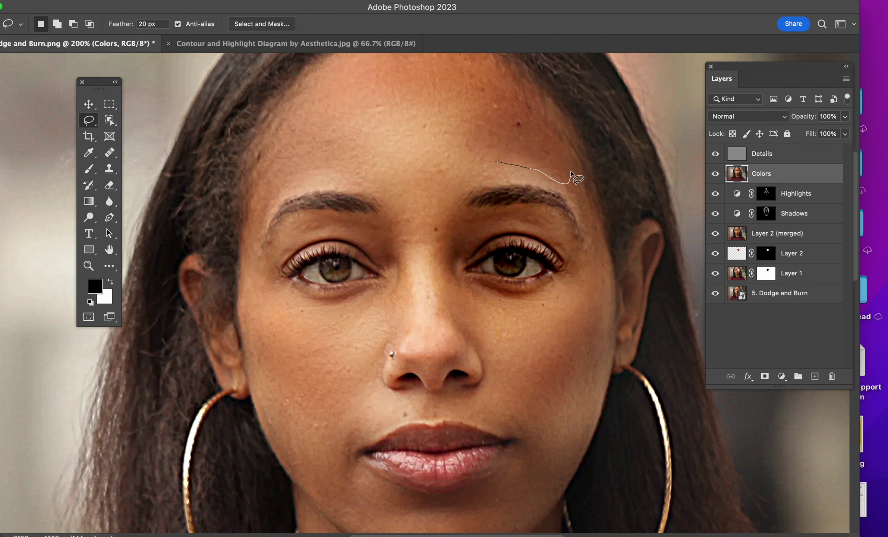
pyautogui.moveTo(524, 119)
pyautogui.mouseDown()
pyautogui.moveTo(477, 129)
pyautogui.moveTo(495, 161)
pyautogui.mouseUp()
pyautogui.click(293, 1)
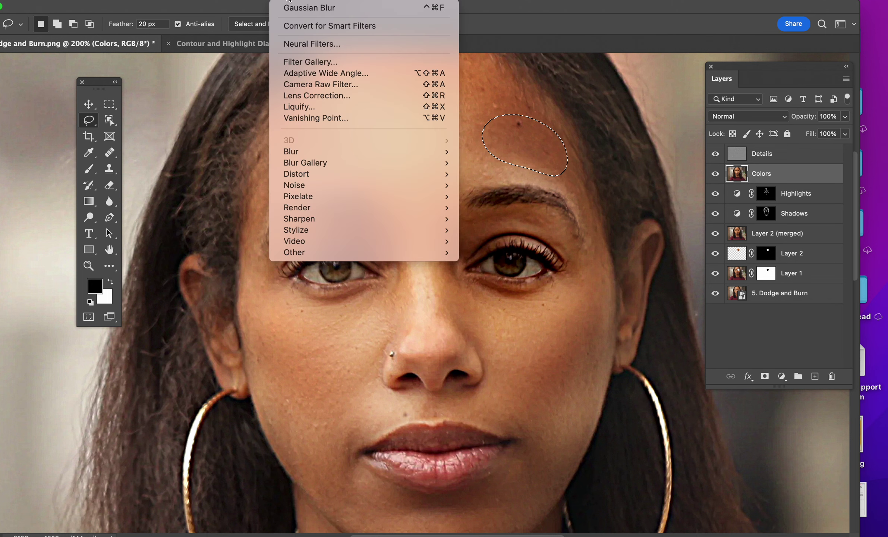
pyautogui.click(293, 8)
pyautogui.click(421, 136)
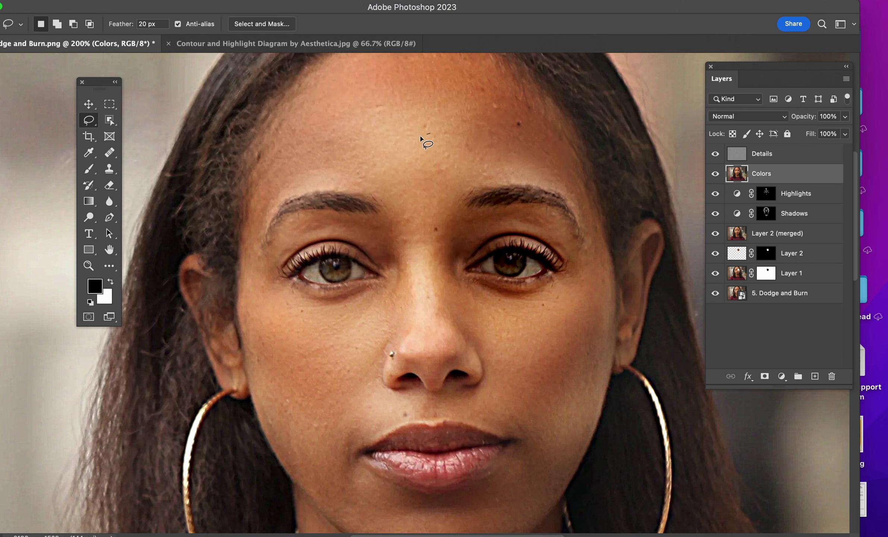
# Blur another forehead patch and an area near the brow with Gaussian Blur.
pyautogui.moveTo(436, 141); pyautogui.dragTo(432, 135)
pyautogui.click(293, 1)
pyautogui.click(293, 8)
pyautogui.moveTo(373, 182)
pyautogui.mouseDown()
pyautogui.moveTo(382, 167)
pyautogui.moveTo(371, 147)
pyautogui.moveTo(317, 148)
pyautogui.moveTo(275, 179)
pyautogui.moveTo(287, 191)
pyautogui.moveTo(374, 183)
pyautogui.mouseUp()
pyautogui.click(287, 7)
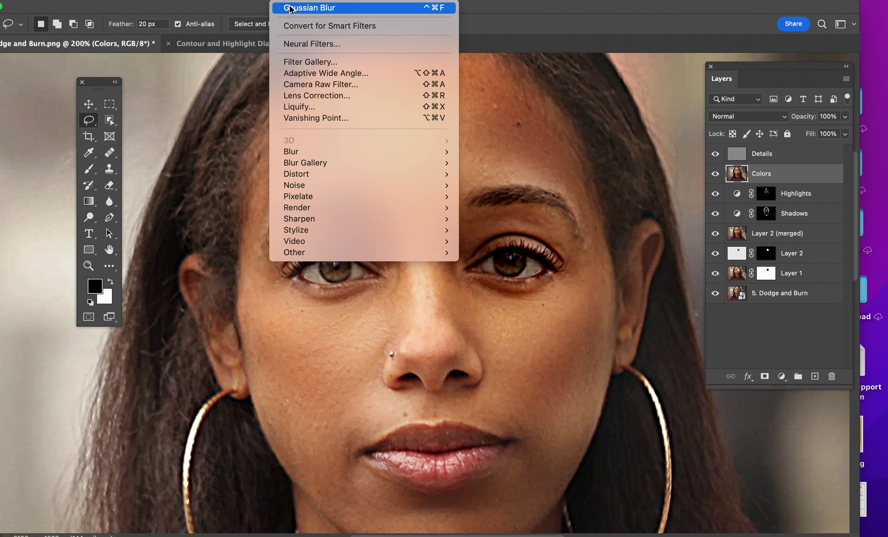
pyautogui.click(287, 8)
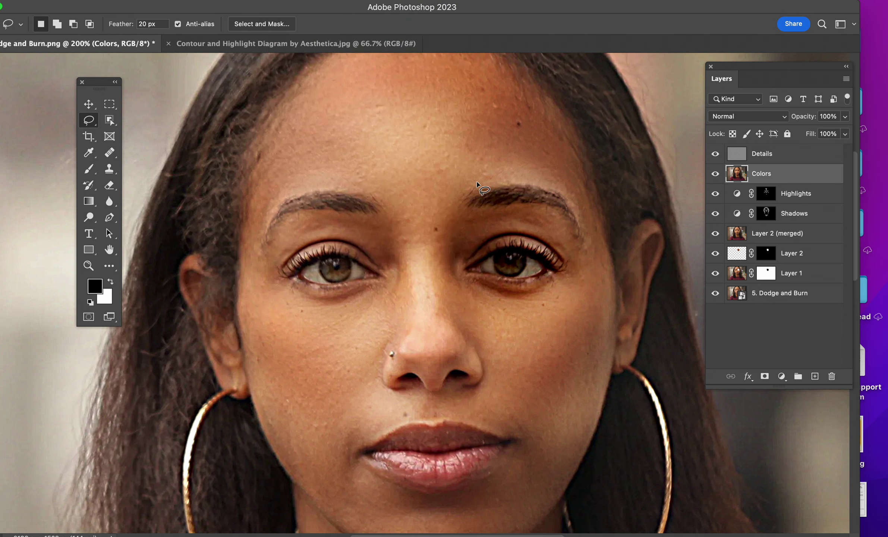
pyautogui.press('super+minus')
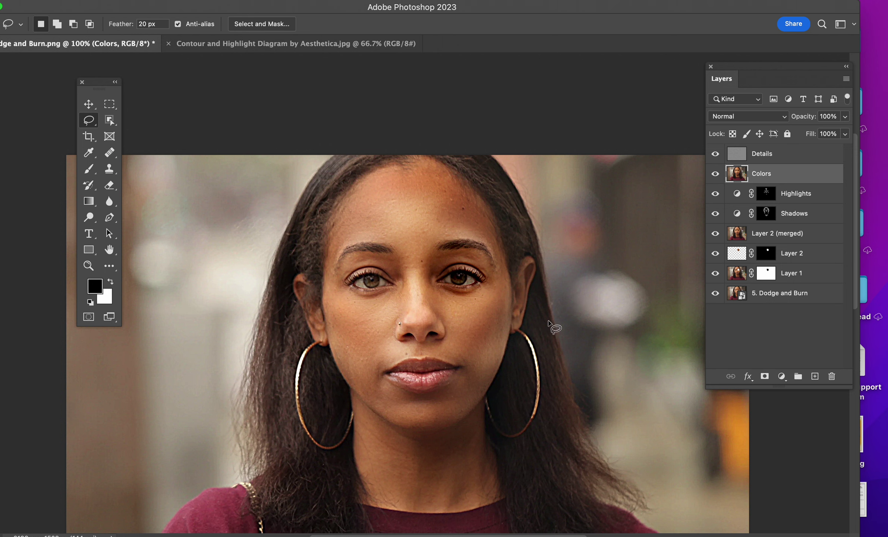
pyautogui.moveTo(552, 326); pyautogui.dragTo(540, 260)
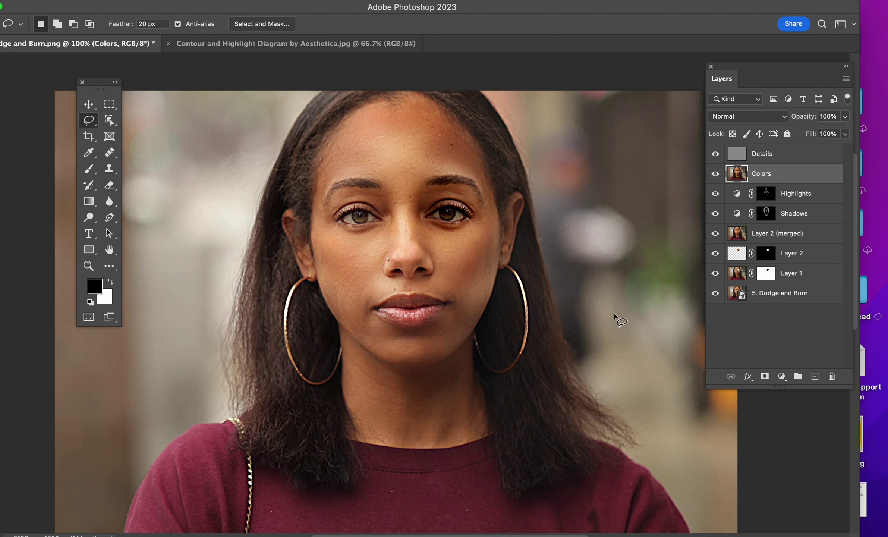
pyautogui.keyDown('alt'); pyautogui.click(715, 294); pyautogui.keyUp('alt')
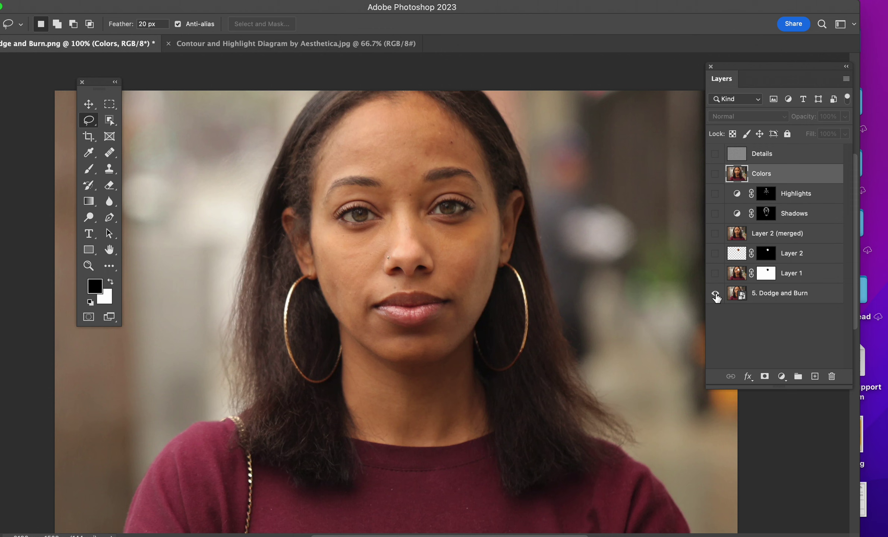
pyautogui.keyDown('alt'); pyautogui.click(715, 294); pyautogui.keyUp('alt')
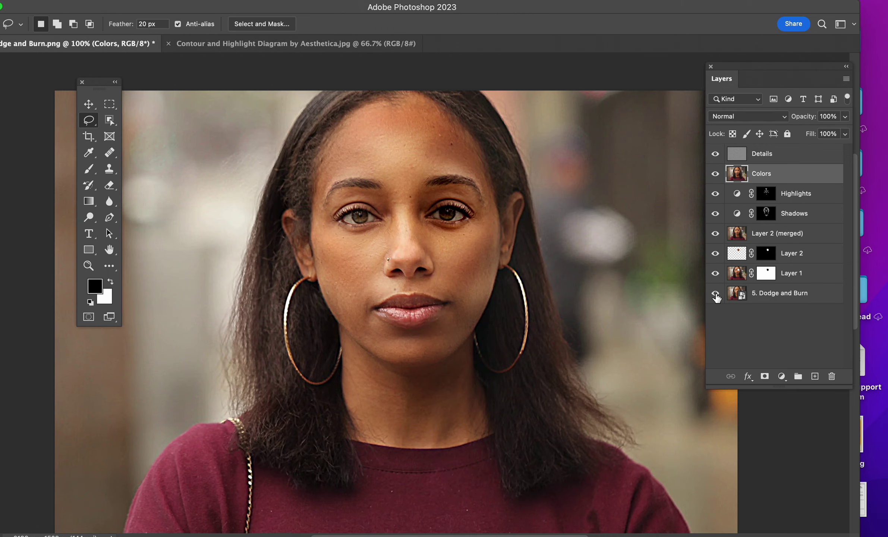
pyautogui.hotkey('ctrl', '-')
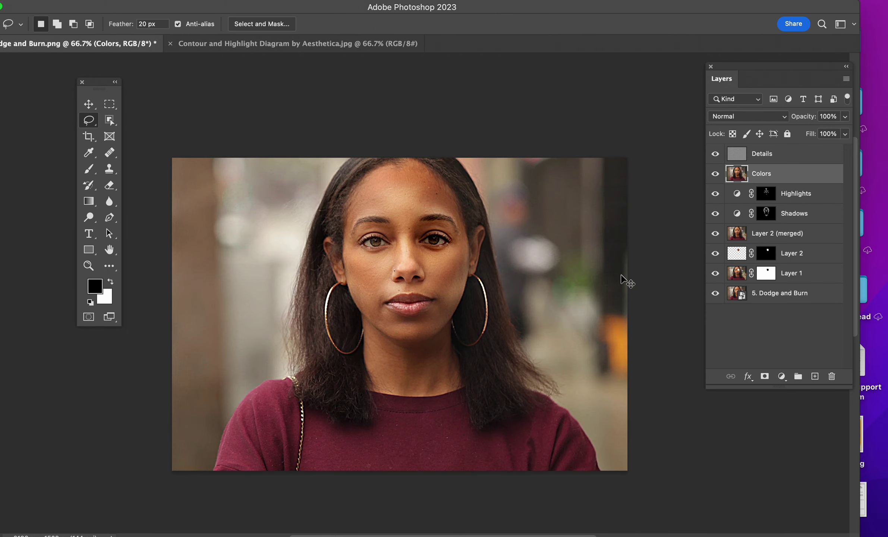
pyautogui.hotkey('ctrl', '+')
pyautogui.hotkey('ctrl', '+')
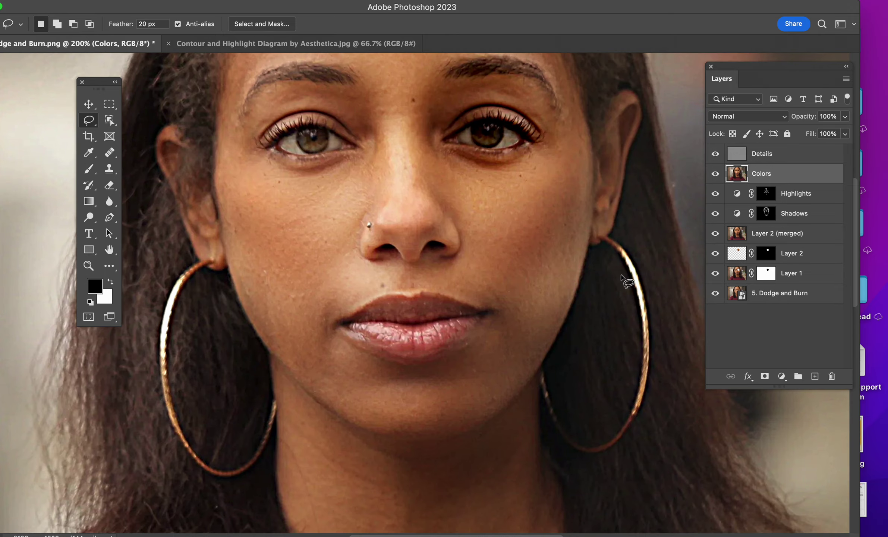
pyautogui.scroll(3, 627, 282)
pyautogui.hotkey('ctrl', '-')
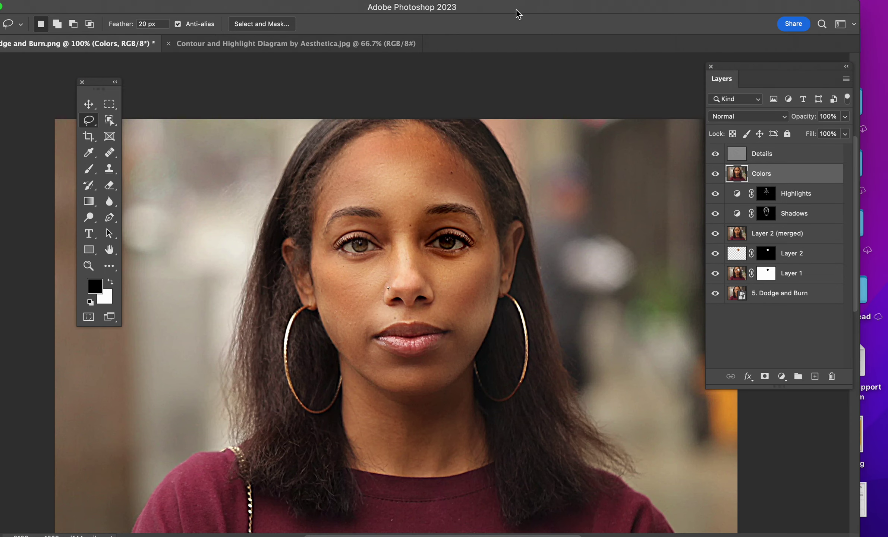
pyautogui.moveTo(518, 11); pyautogui.dragTo(555, 213)
# Open Dodge and Burn+Frequency Separation.psd, then go back to the 5. Dodge and Burn.png tab and centre the face.
pyautogui.doubleClick(446, 134)
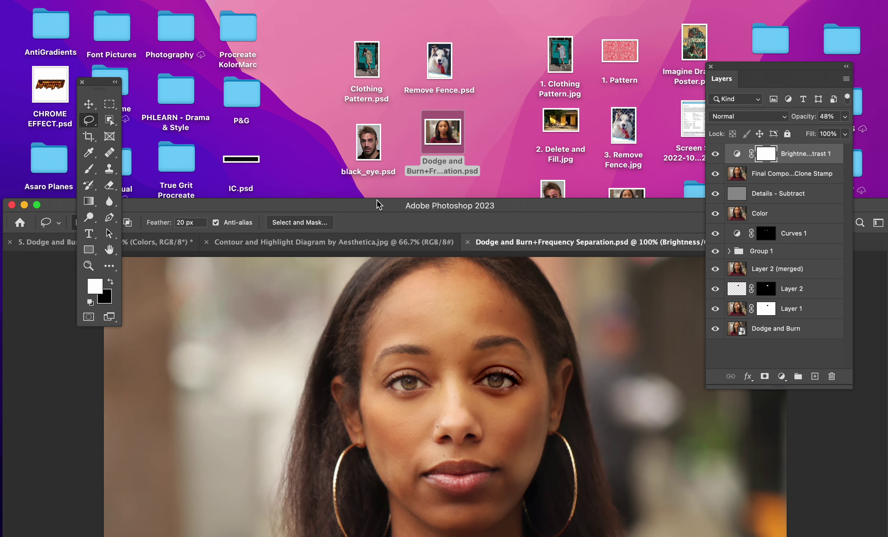
pyautogui.moveTo(379, 206); pyautogui.dragTo(387, 29)
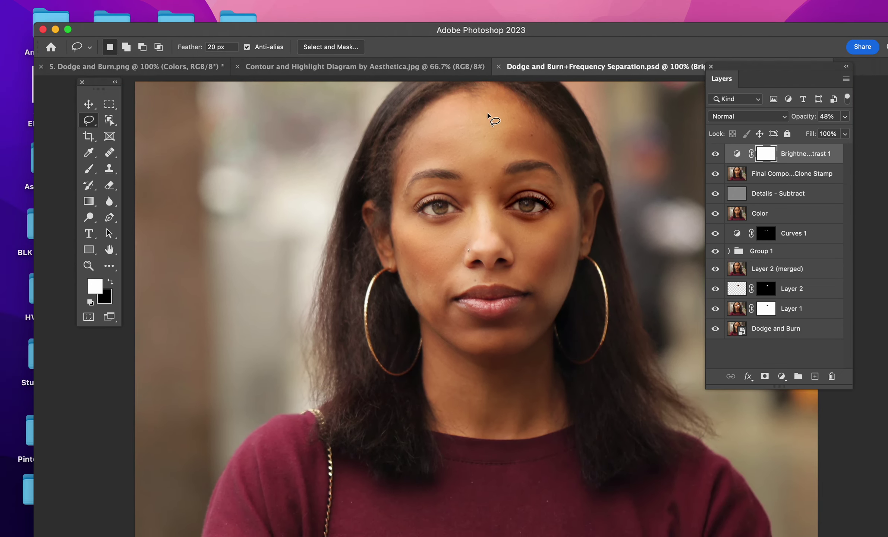
pyautogui.click(395, 71)
pyautogui.click(174, 70)
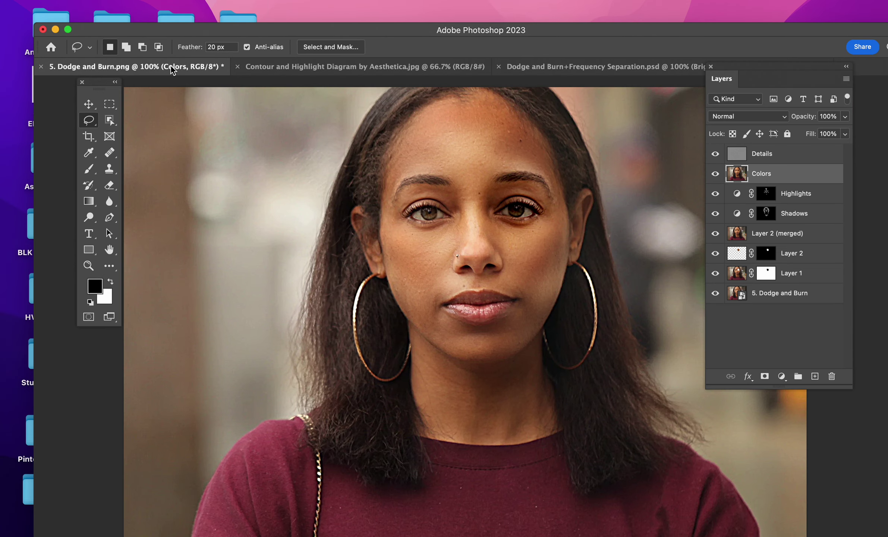
pyautogui.scroll(2, 598, 340)
pyautogui.moveTo(541, 205); pyautogui.dragTo(486, 228)
# Add a Brightness/Contrast layer above Details with Contrast 18, then maximize the window and zoom out.
pyautogui.click(740, 156)
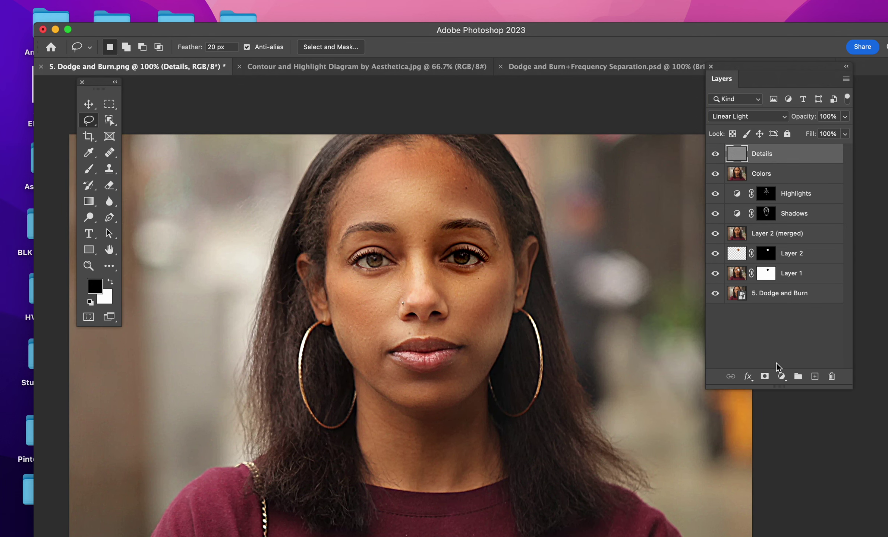
pyautogui.click(783, 376)
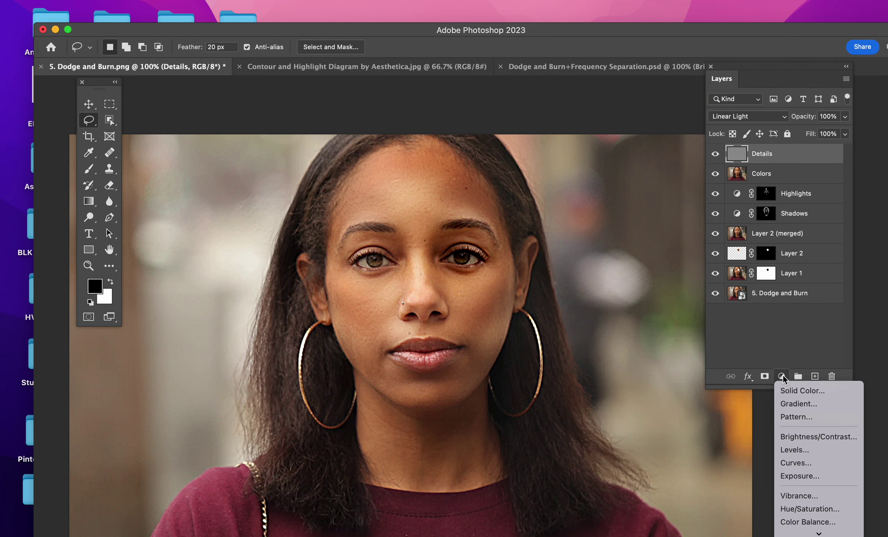
pyautogui.click(797, 436)
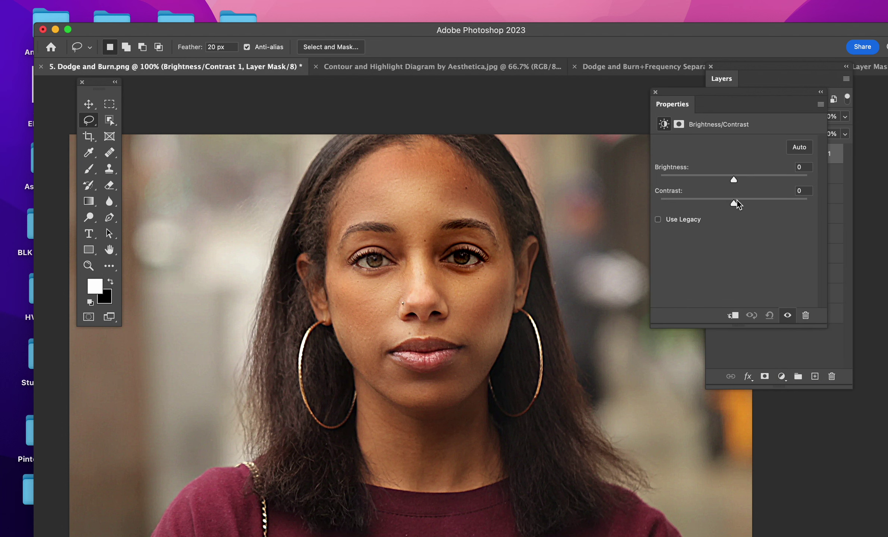
pyautogui.moveTo(739, 201); pyautogui.dragTo(753, 202)
pyautogui.moveTo(756, 201); pyautogui.dragTo(747, 201)
pyautogui.click(655, 92)
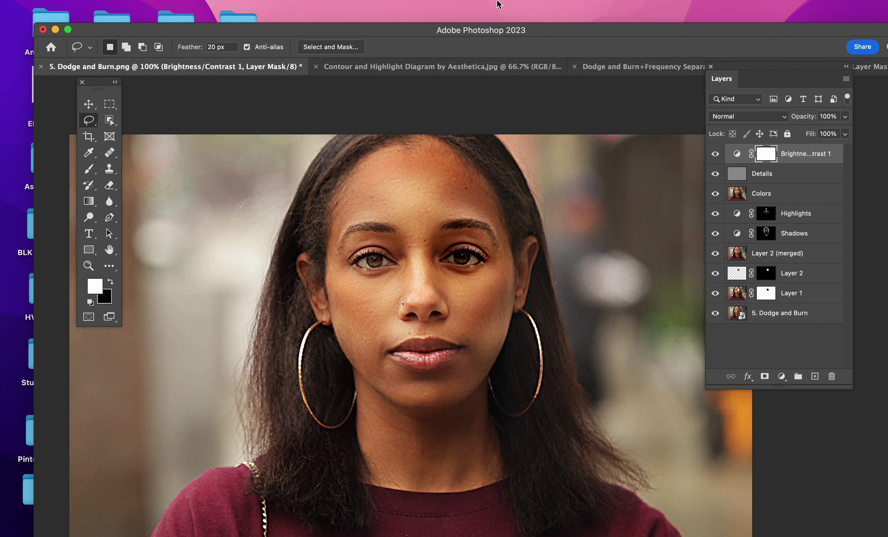
pyautogui.doubleClick(541, 32)
pyautogui.press('super+minus')
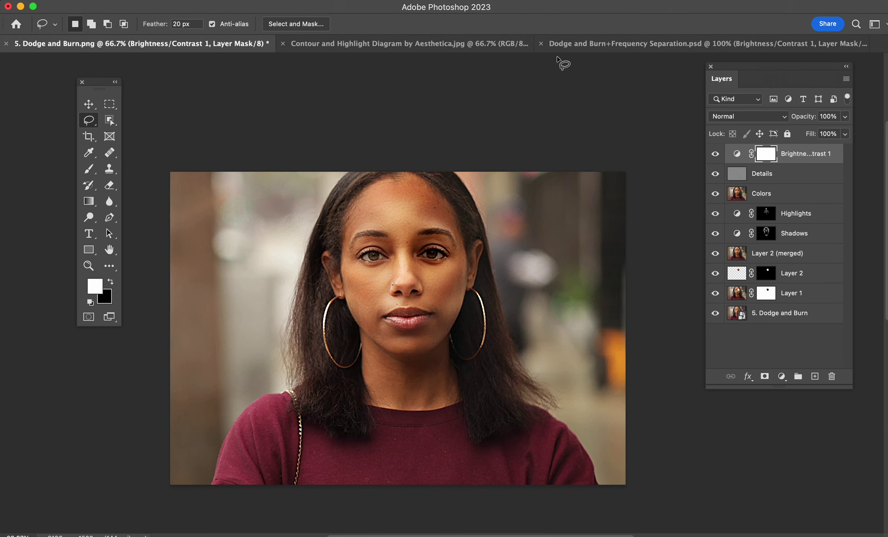
pyautogui.keyDown('alt'); pyautogui.click(715, 314); pyautogui.keyUp('alt')
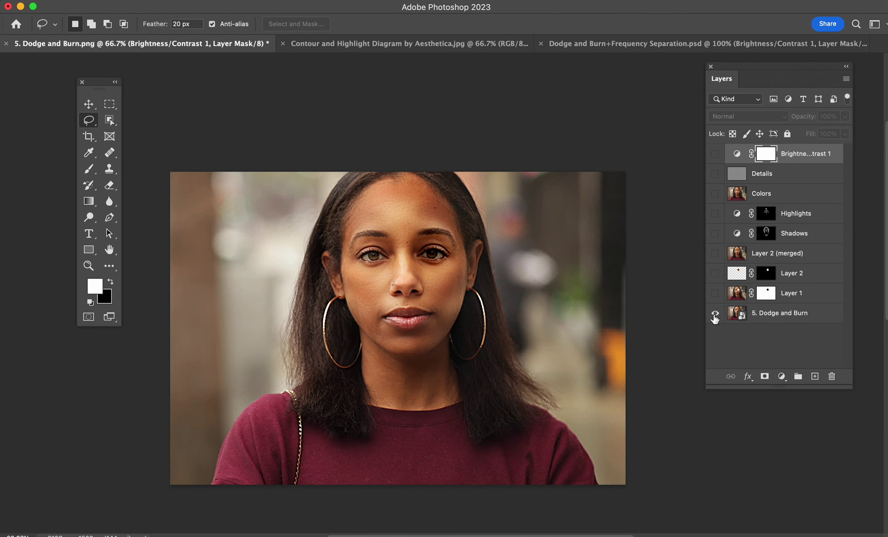
pyautogui.keyDown('alt'); pyautogui.click(714, 315); pyautogui.keyUp('alt')
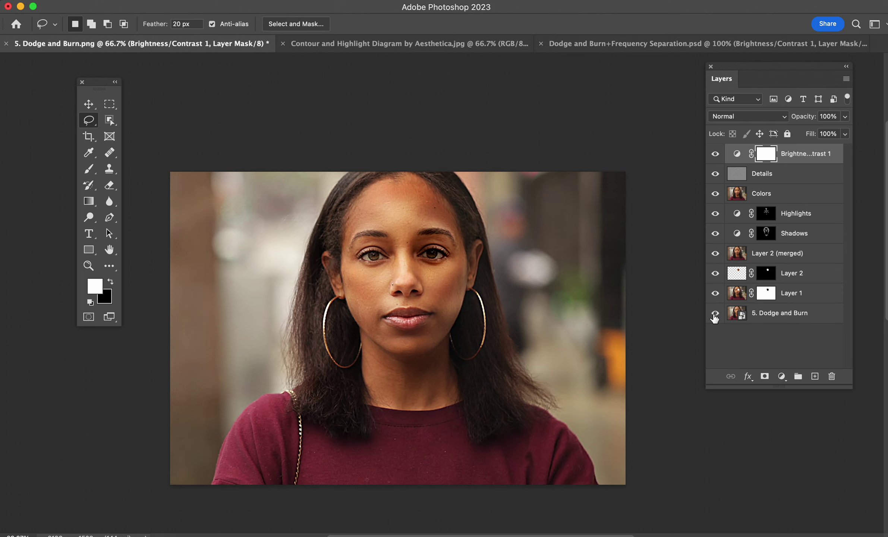
pyautogui.press('super+1')
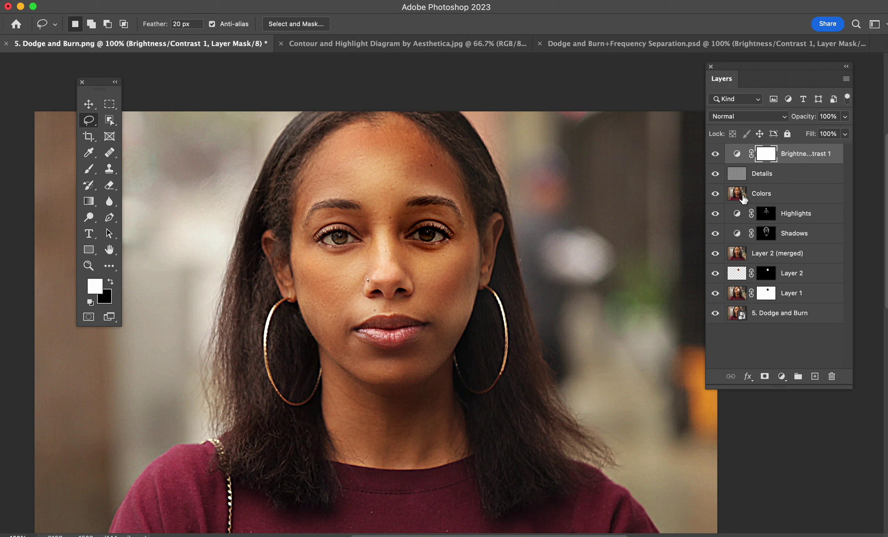
pyautogui.click(743, 198)
pyautogui.click(741, 177)
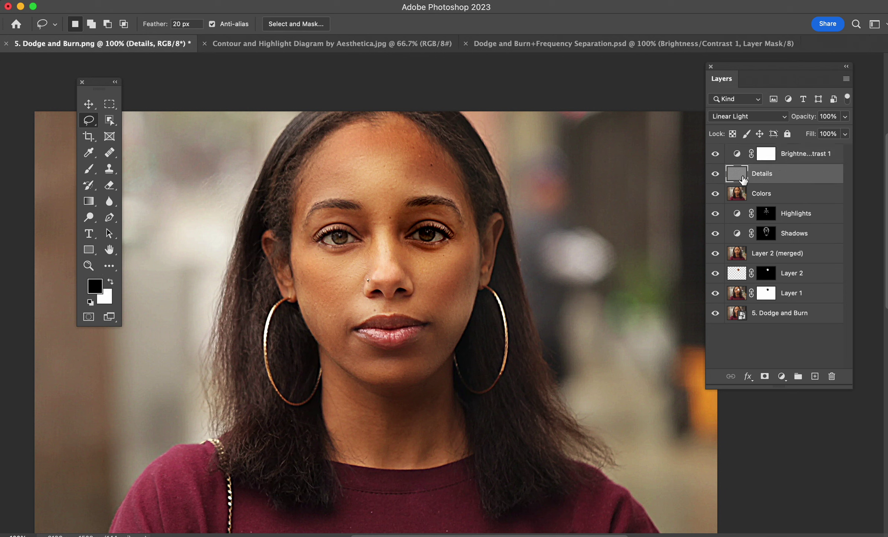